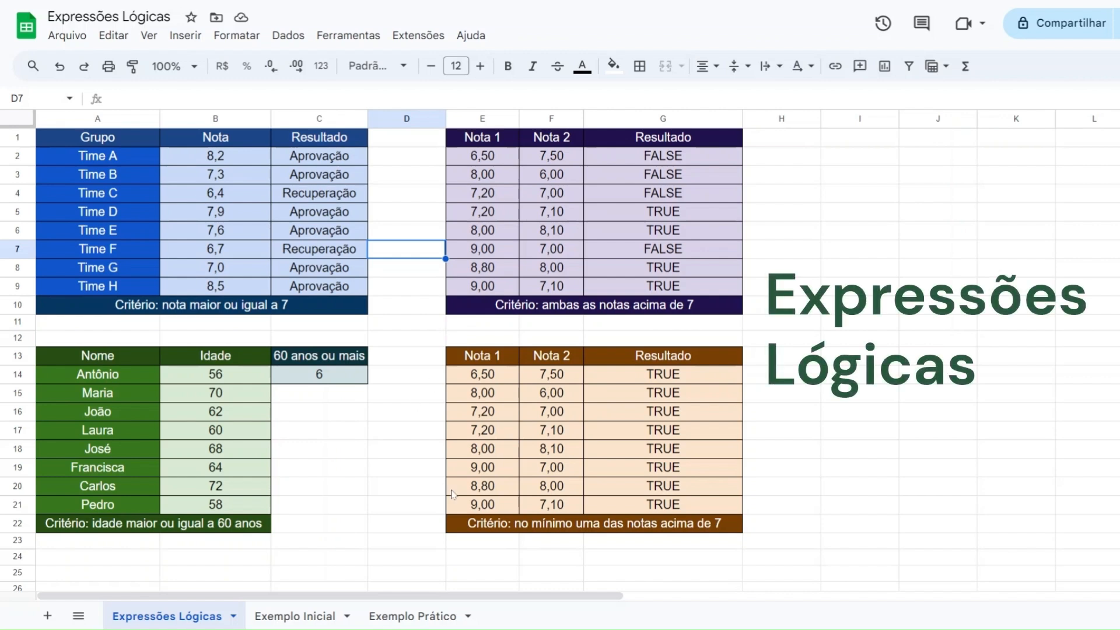
# - Compare the Exemplo Prático and Expressões Lógicas sheets, and preview the SE function's description from cell D6 without keeping the entry
pyautogui.click(377, 616)
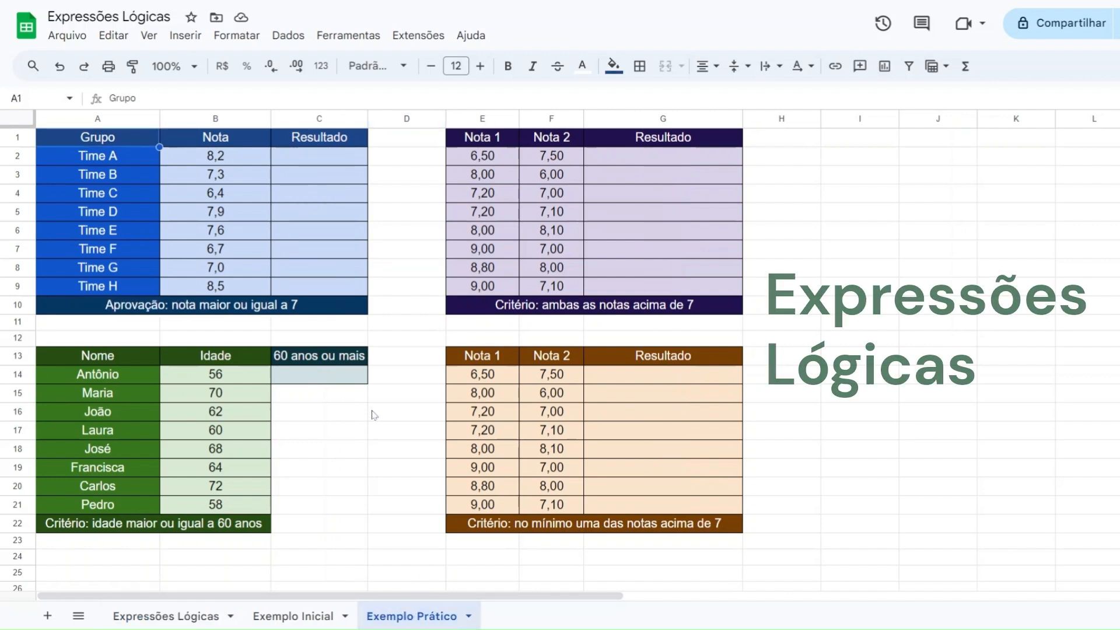
pyautogui.click(167, 613)
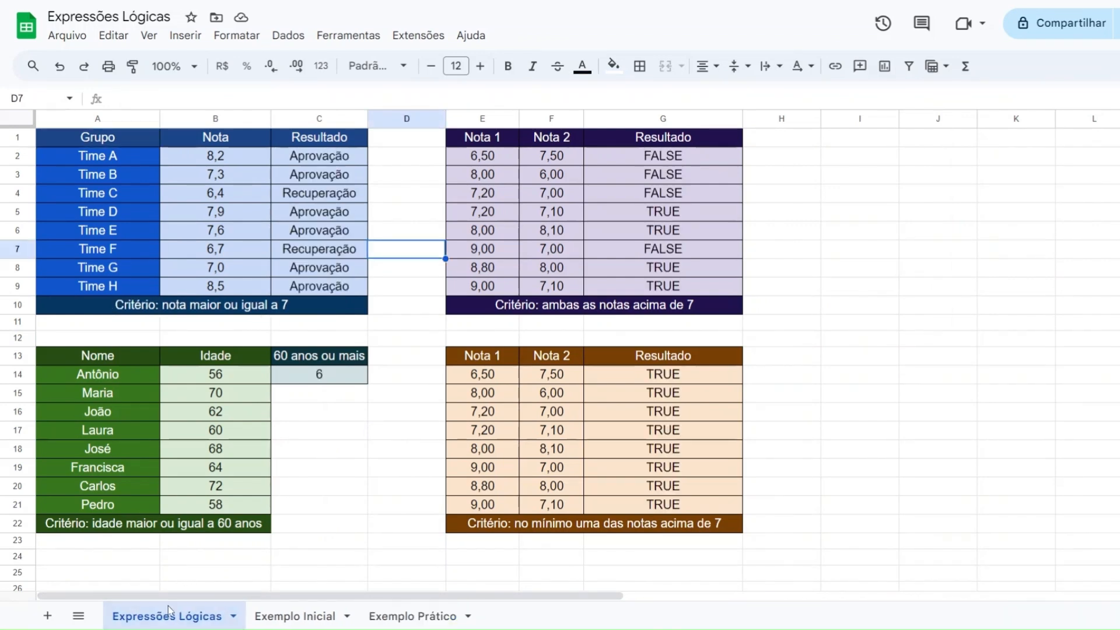
pyautogui.click(395, 234)
pyautogui.write('=se')
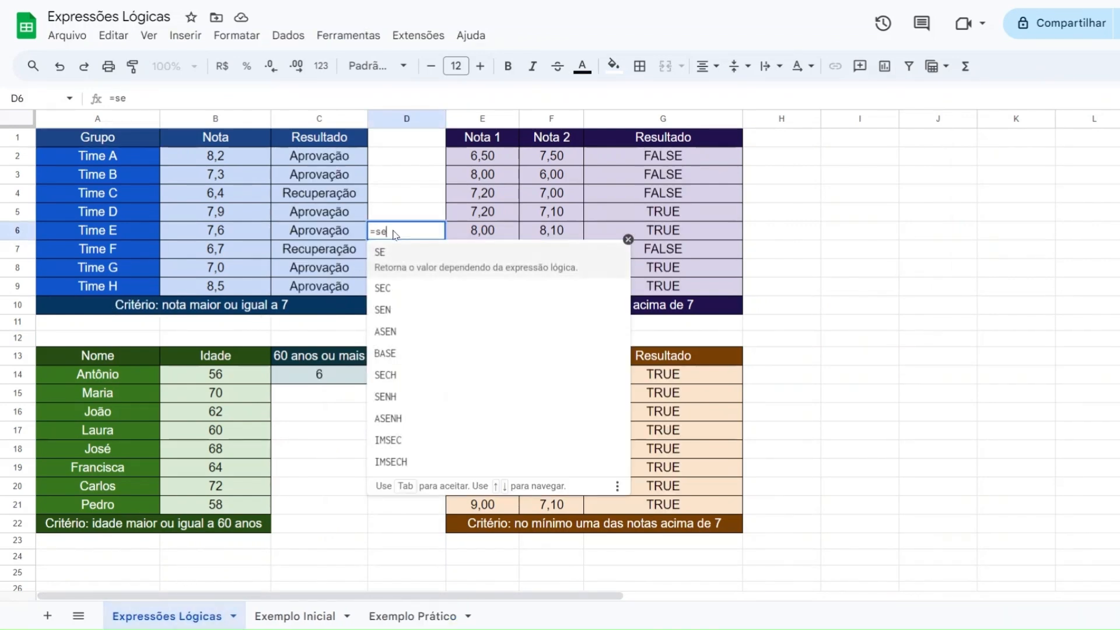
pyautogui.press('Escape')
pyautogui.press('Escape')
# - Preview the CONT.SE function's description from cell C16 and discard the entry
pyautogui.click(333, 413)
pyautogui.write('=cont.se')
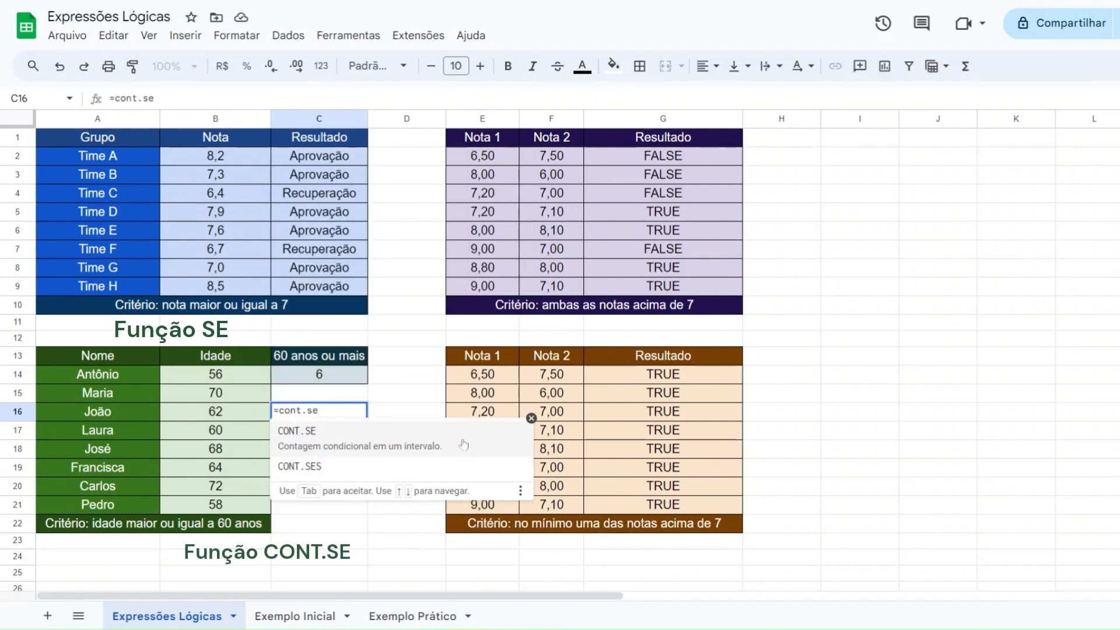
pyautogui.press('Escape')
pyautogui.press('Escape')
# - Preview the logical operator E's description from cell H5 and discard the entry
pyautogui.click(759, 214)
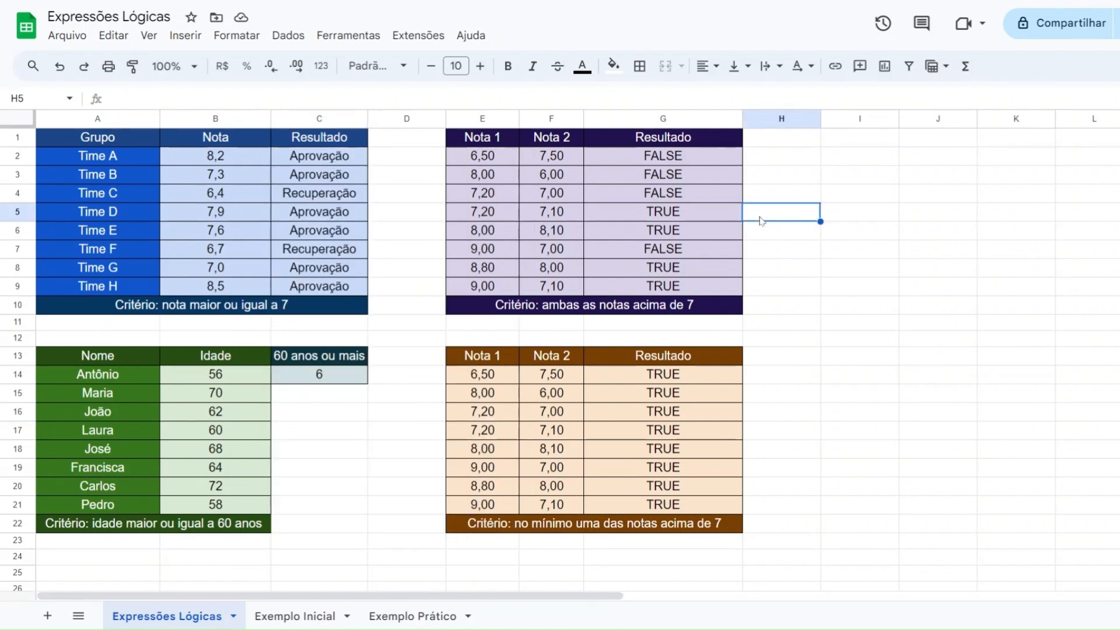
pyautogui.write('=e')
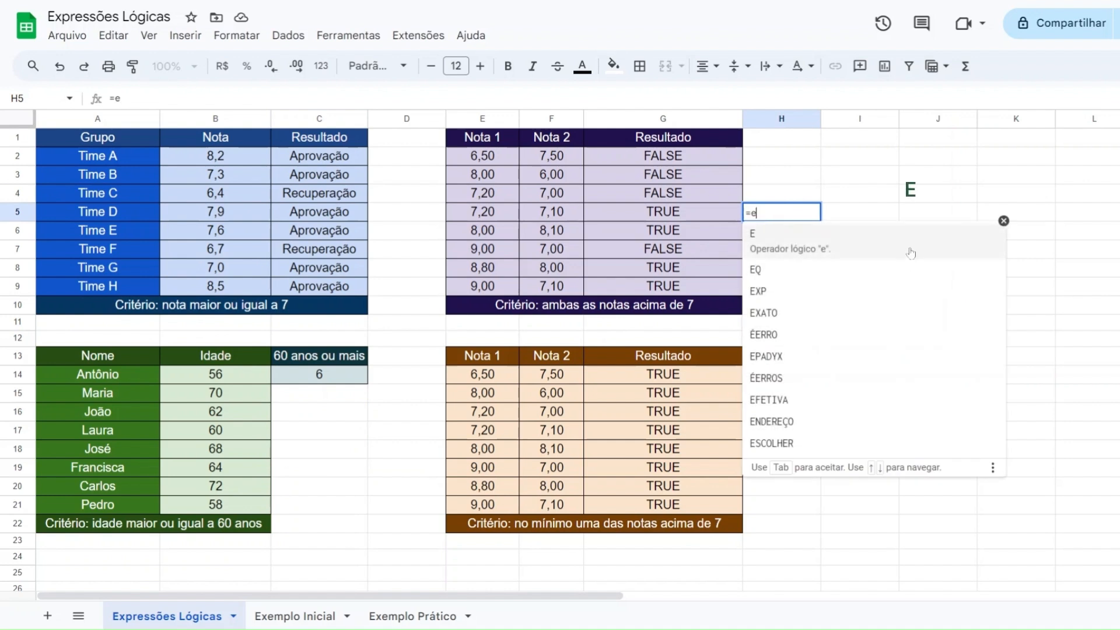
pyautogui.press('Escape')
pyautogui.press('Escape')
# - Preview the logical operator OU's description from cell H16, beside the orange grades table
pyautogui.click(771, 414)
pyautogui.write('=ou')
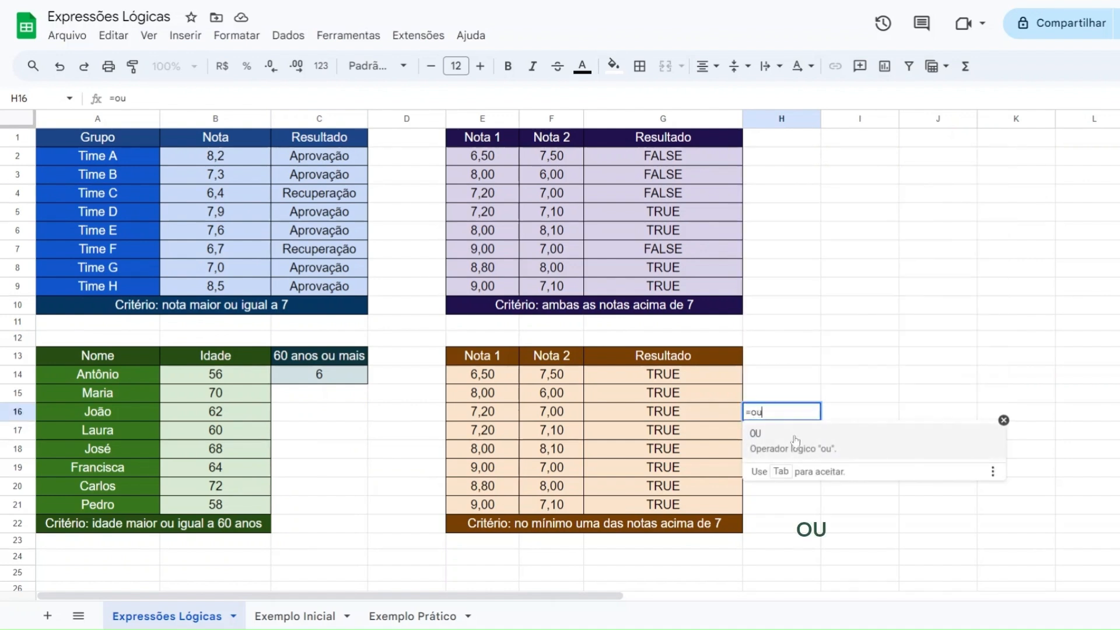
pyautogui.press('Escape')
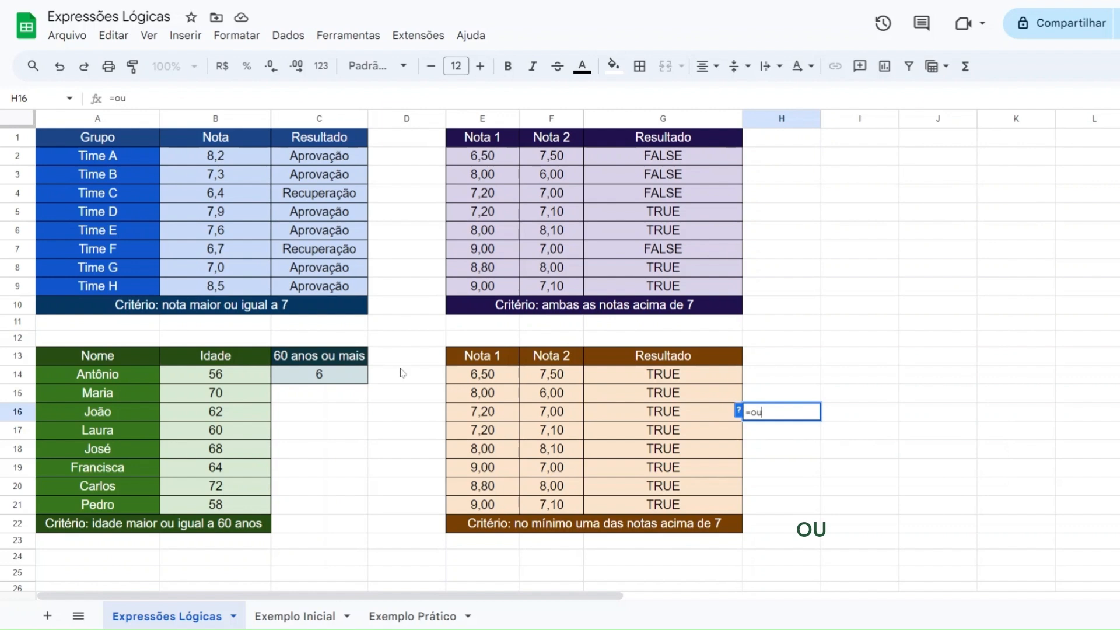
pyautogui.click(342, 326)
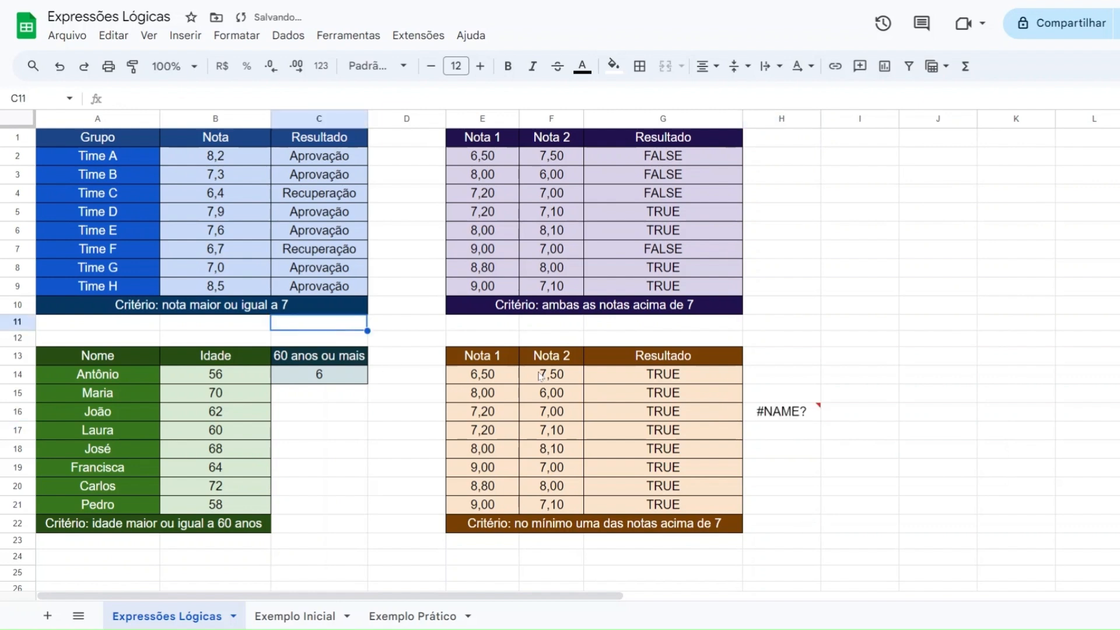
pyautogui.click(788, 415)
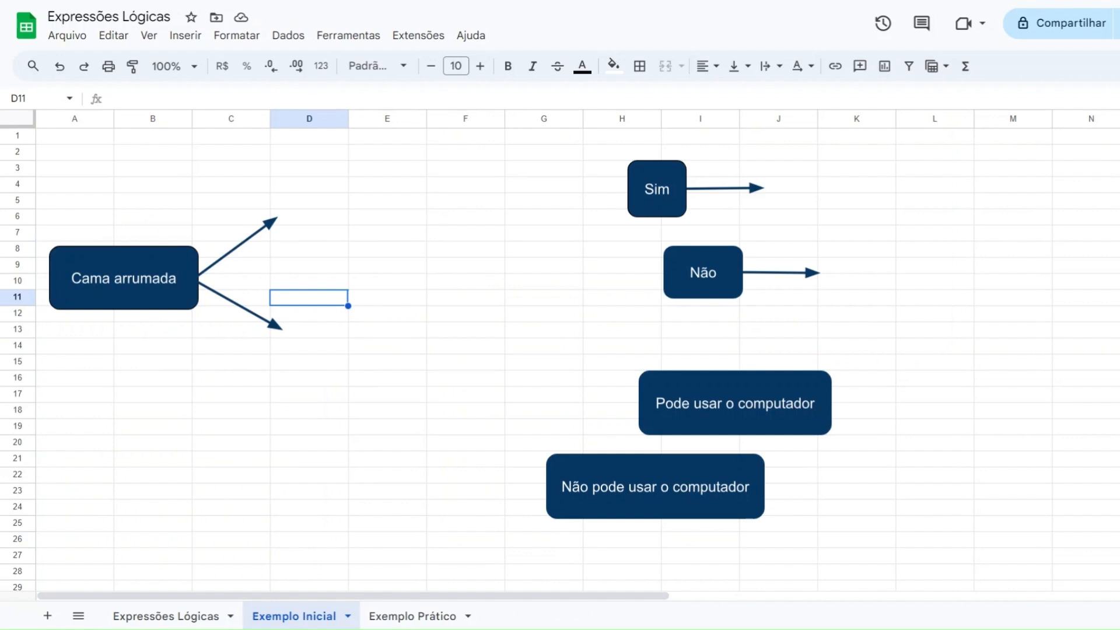
# - Build the upper branch from Cama arrumada by placing the Sim box at its upper arrow, followed by the Pode usar o computador box
pyautogui.click(185, 268)
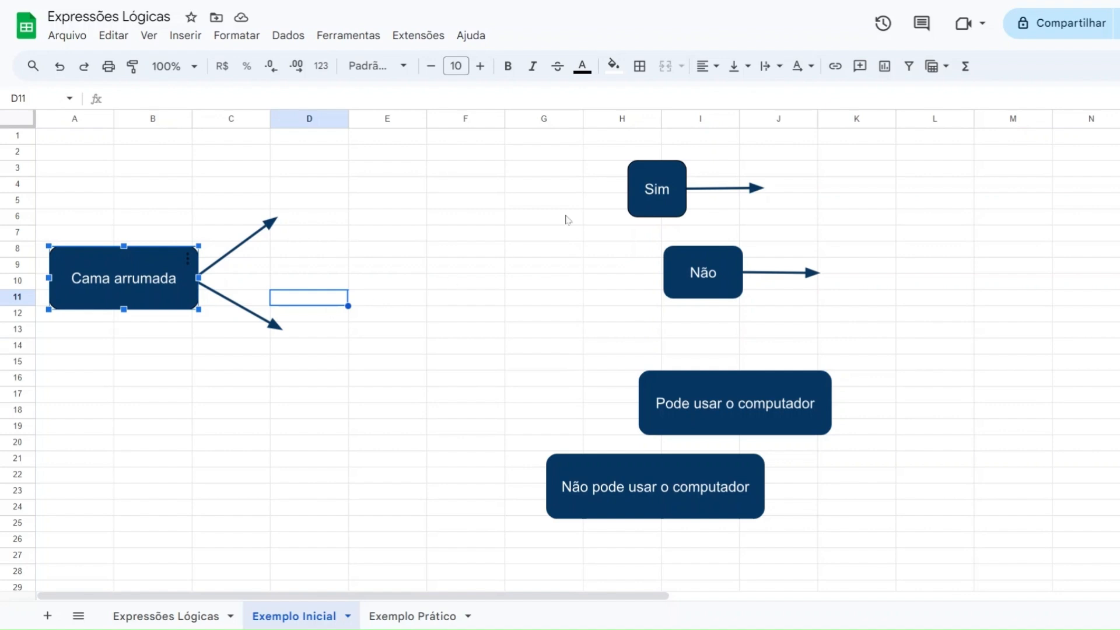
pyautogui.click(661, 194)
pyautogui.moveTo(667, 187); pyautogui.dragTo(323, 216)
pyautogui.moveTo(717, 400); pyautogui.dragTo(532, 220)
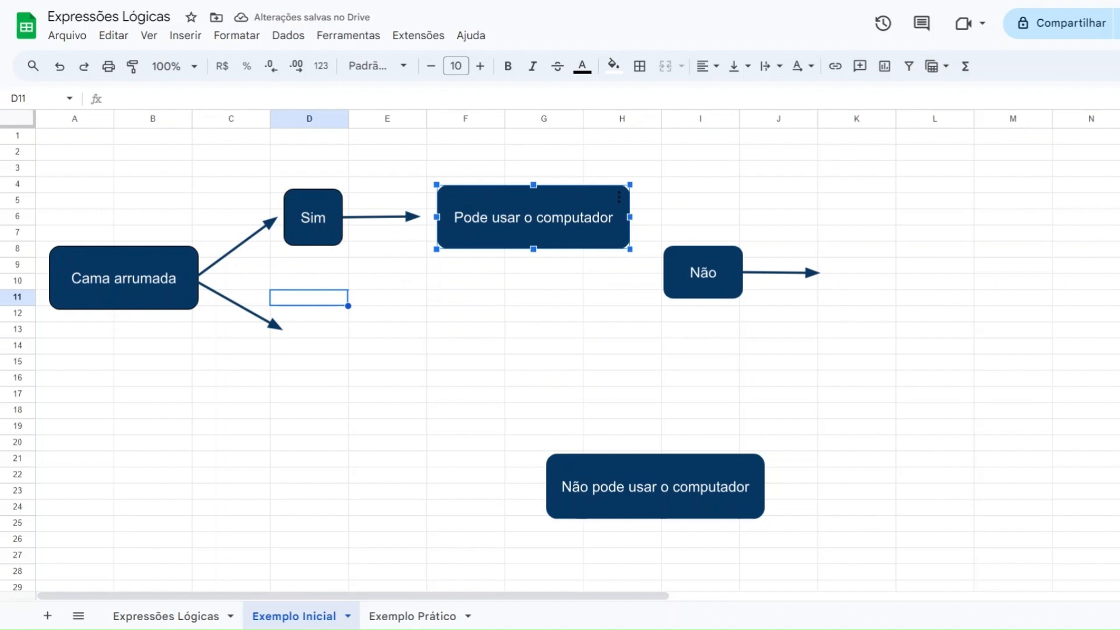
# - Build the lower branch by placing the Não box at the lower arrow, followed by the Não pode usar o computador box
pyautogui.click(718, 275)
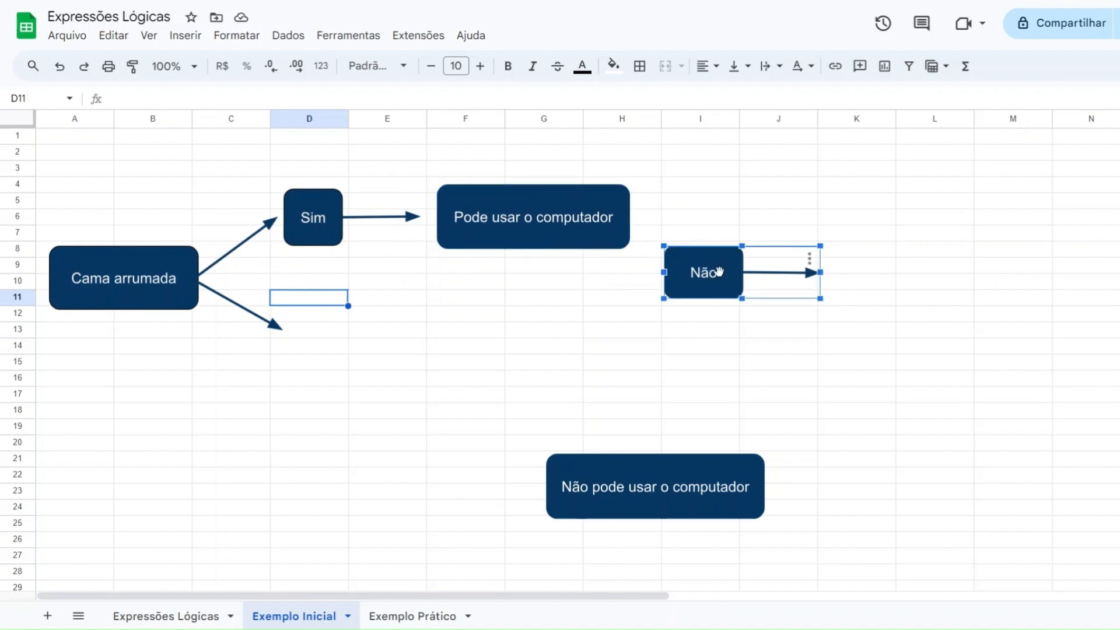
pyautogui.moveTo(719, 274); pyautogui.dragTo(342, 337)
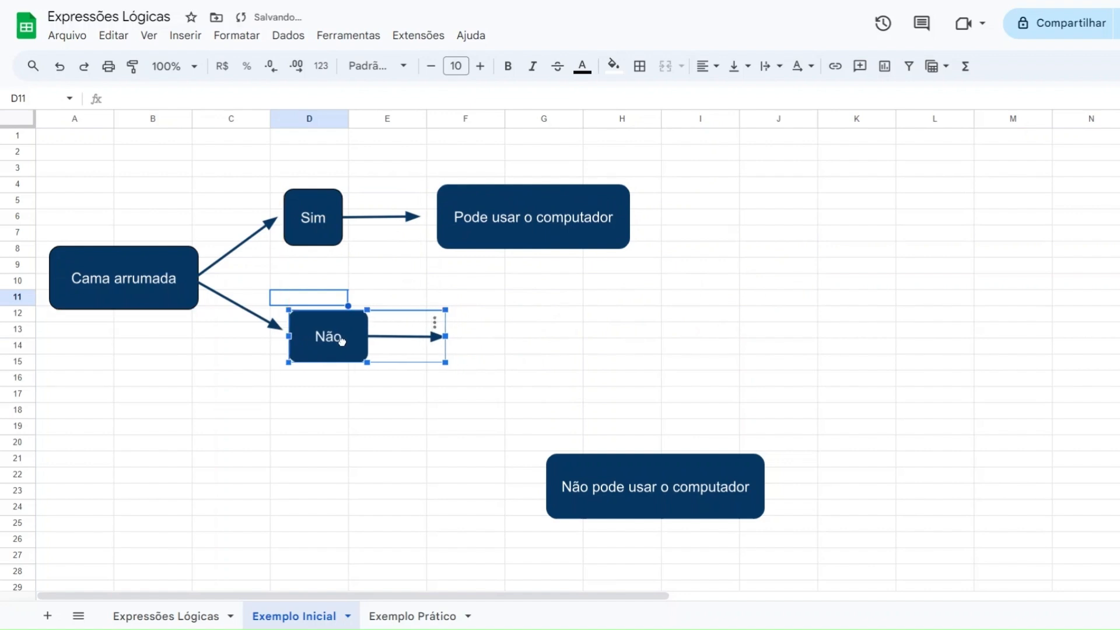
pyautogui.moveTo(656, 482); pyautogui.dragTo(585, 332)
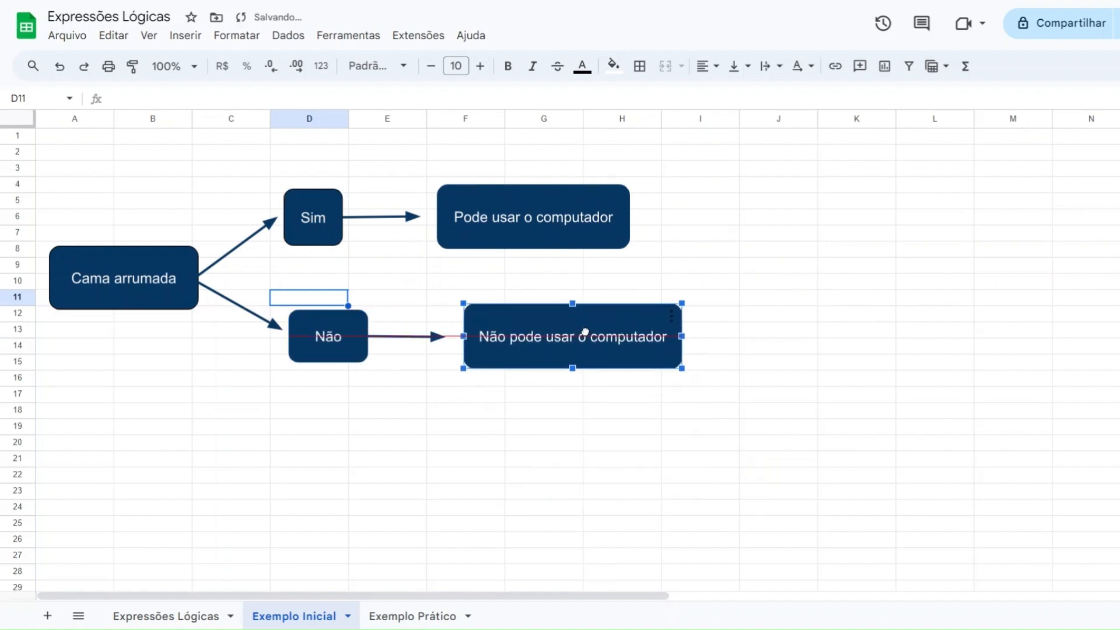
pyautogui.click(765, 329)
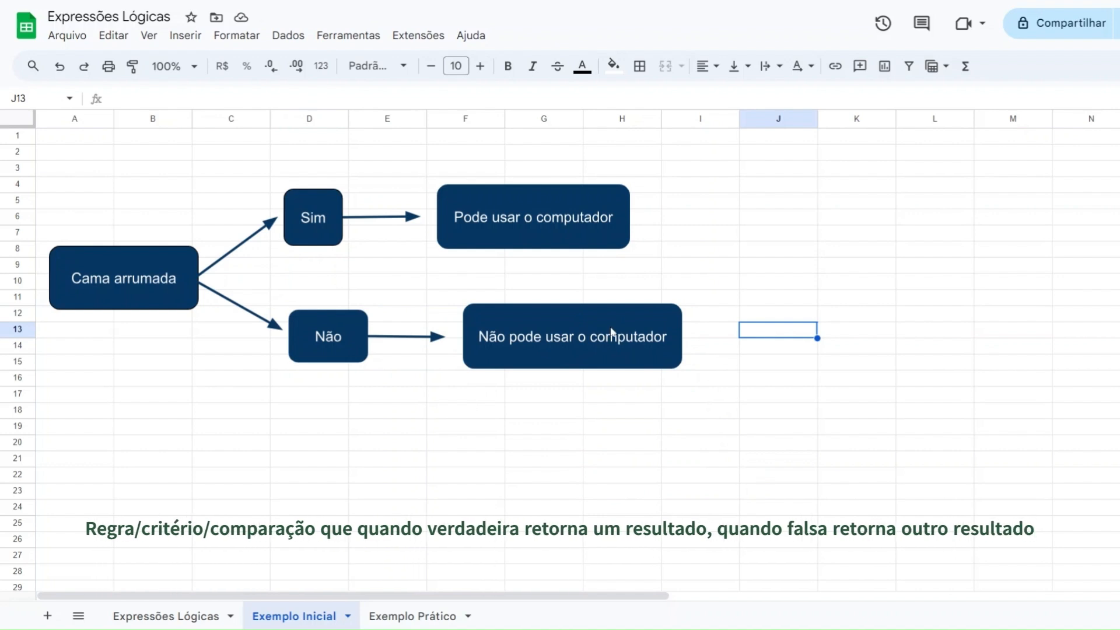
# - Trace both paths of the diagram from Cama arrumada through Sim and Não to their outcome boxes
pyautogui.click(150, 290)
pyautogui.click(315, 219)
pyautogui.click(535, 217)
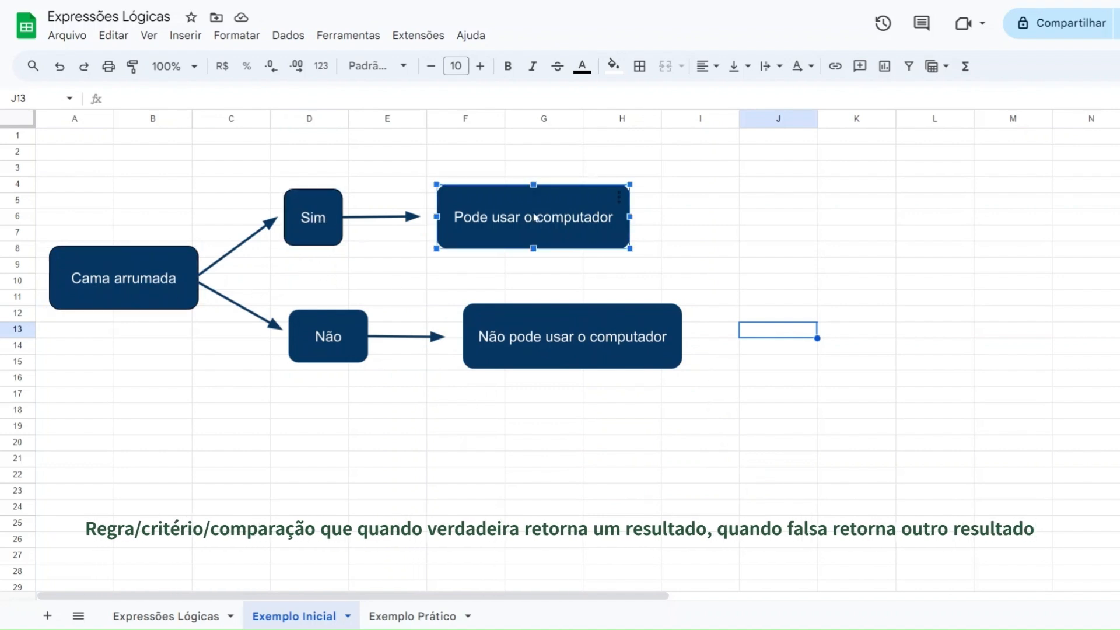
pyautogui.click(145, 293)
pyautogui.click(315, 344)
pyautogui.click(525, 322)
pyautogui.click(205, 412)
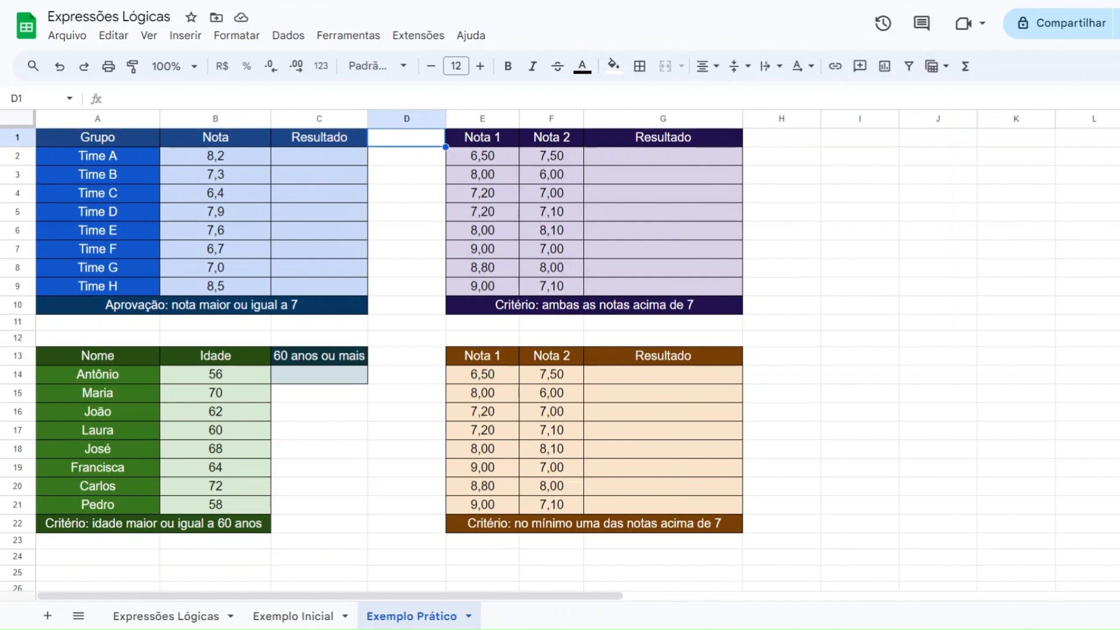
# - Examine the blue grades table in A1:C10, going through its Grupo, Nota and Resultado columns
pyautogui.moveTo(99, 140); pyautogui.dragTo(325, 304)
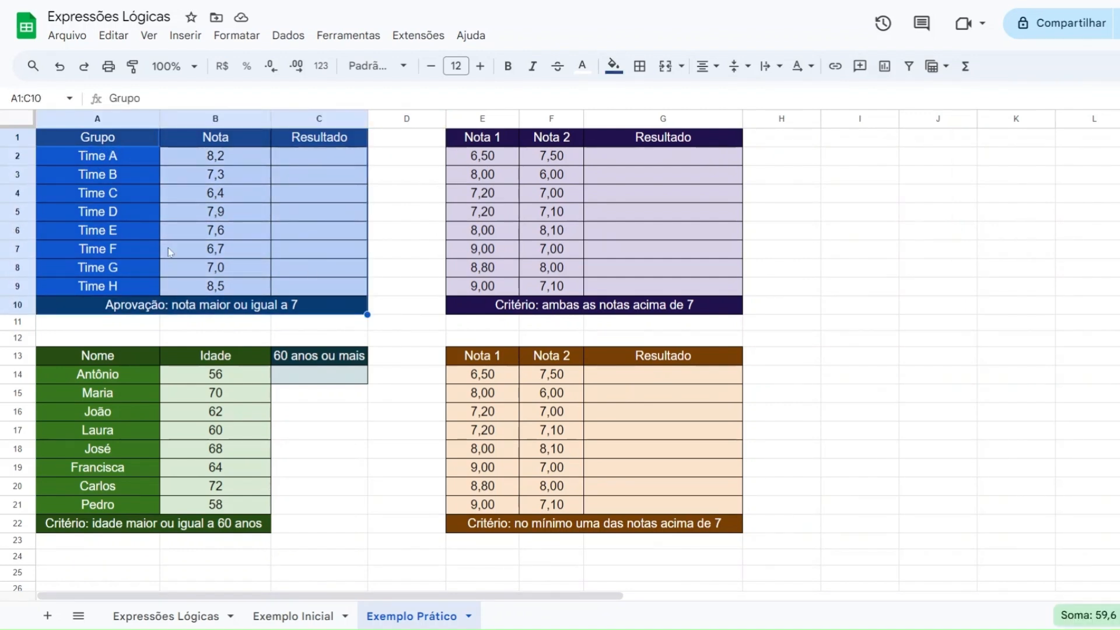
pyautogui.click(114, 155)
pyautogui.moveTo(118, 139); pyautogui.dragTo(121, 179)
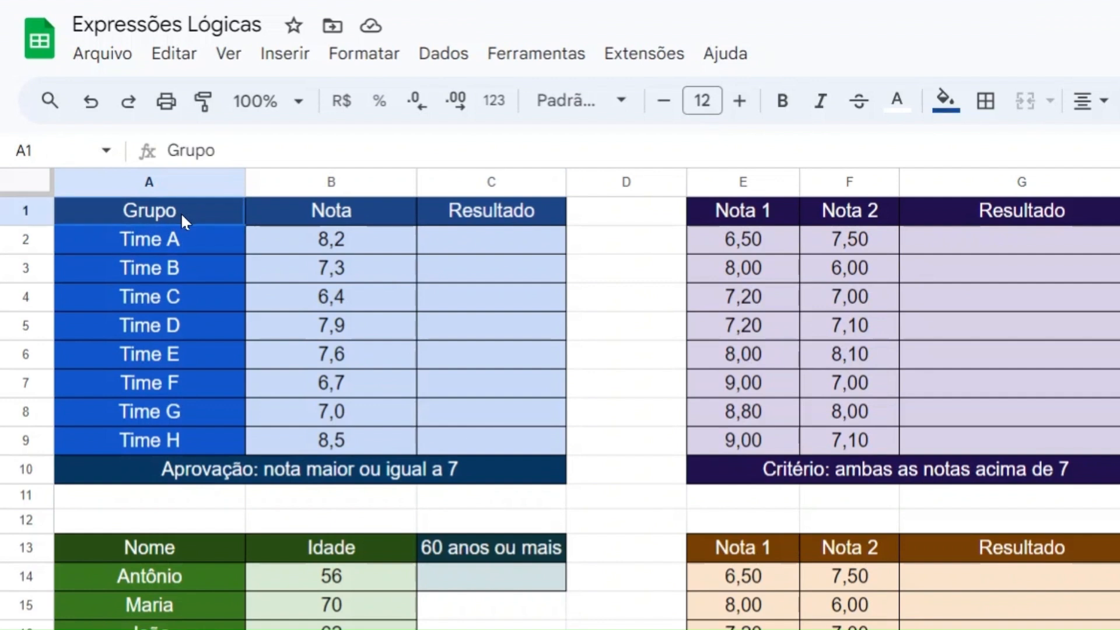
pyautogui.moveTo(185, 276); pyautogui.dragTo(186, 445)
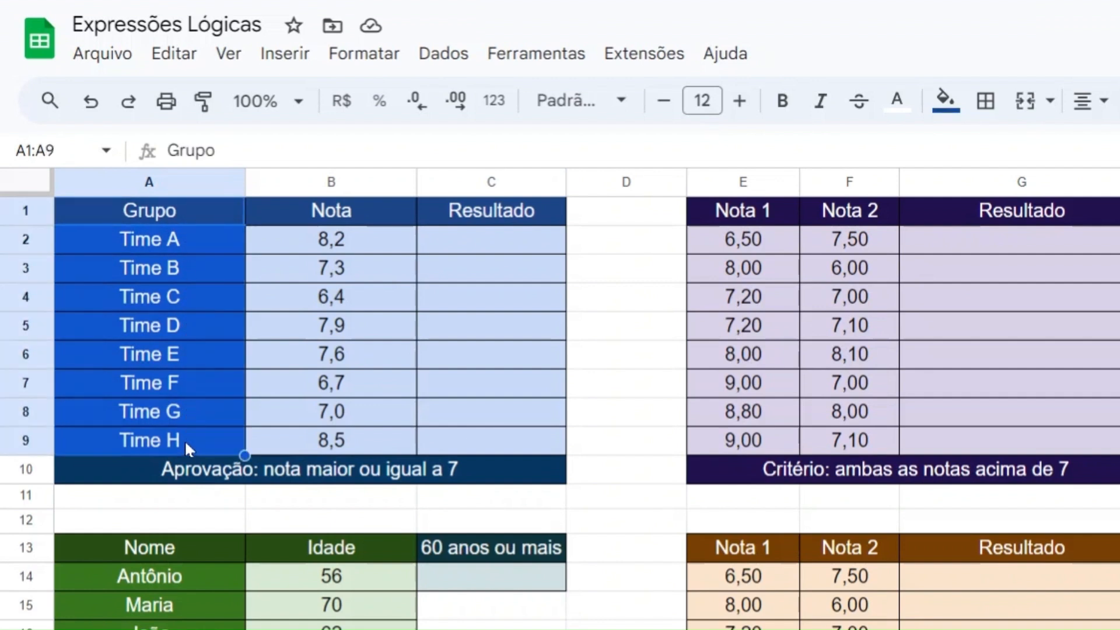
pyautogui.moveTo(378, 217); pyautogui.dragTo(378, 454)
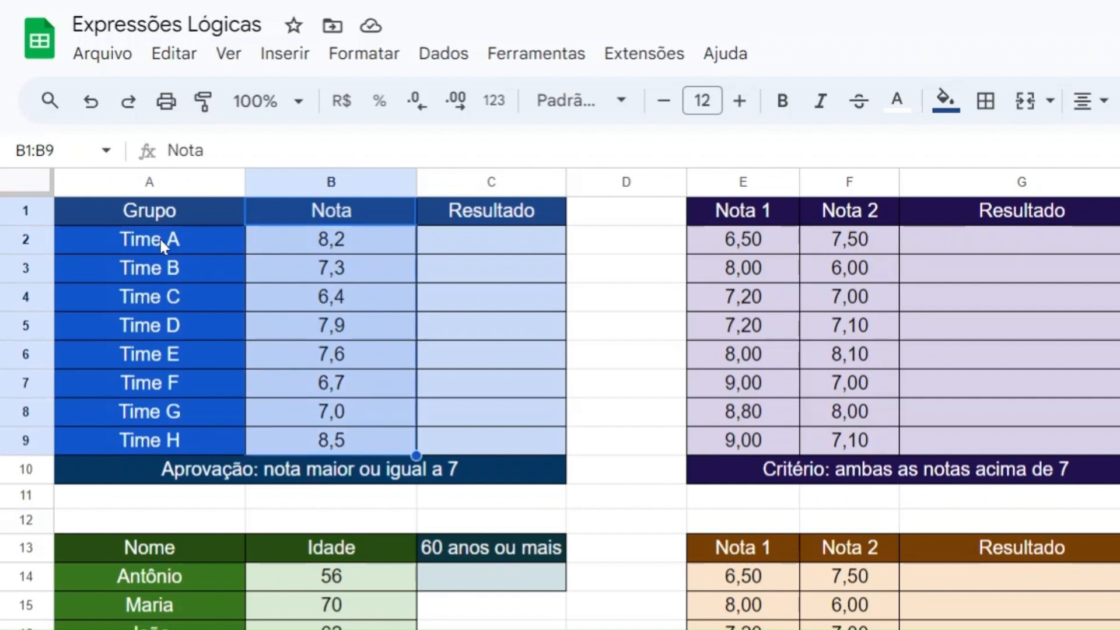
pyautogui.click(518, 250)
pyautogui.moveTo(518, 250); pyautogui.dragTo(519, 443)
pyautogui.click(479, 245)
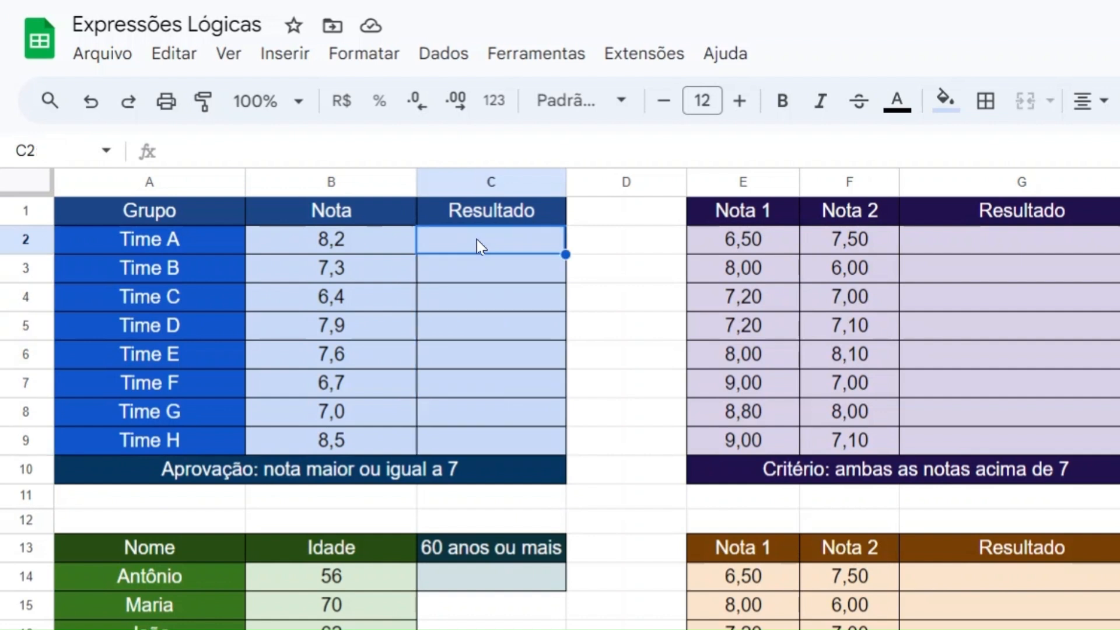
# - Review the approval criterion in row 10 against the grades in B2:B9
pyautogui.click(230, 474)
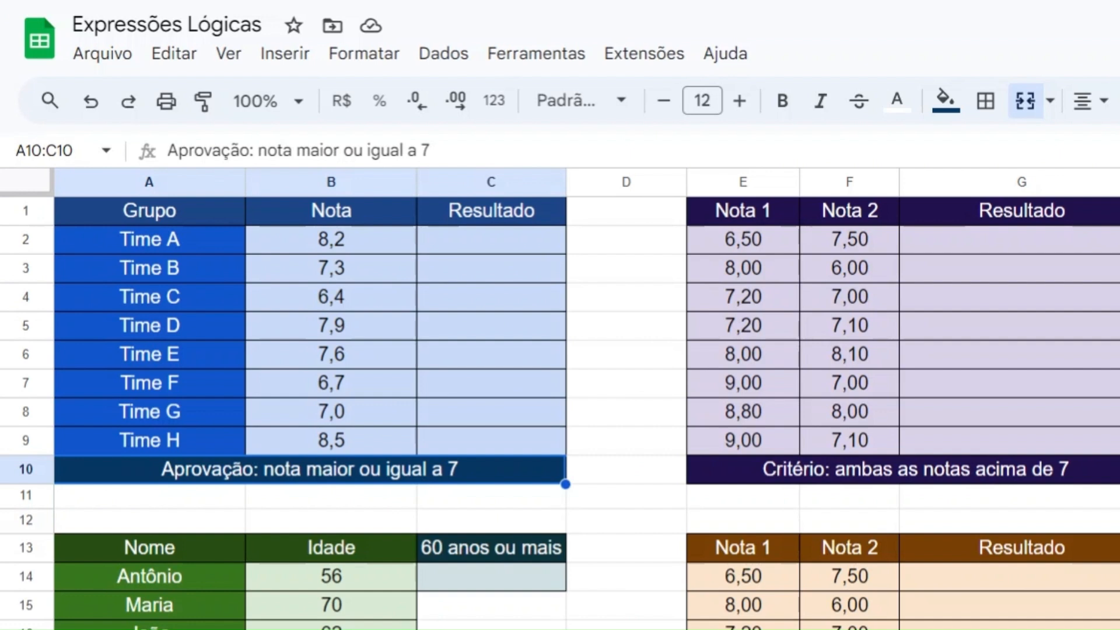
pyautogui.click(477, 248)
pyautogui.moveTo(344, 249); pyautogui.dragTo(343, 441)
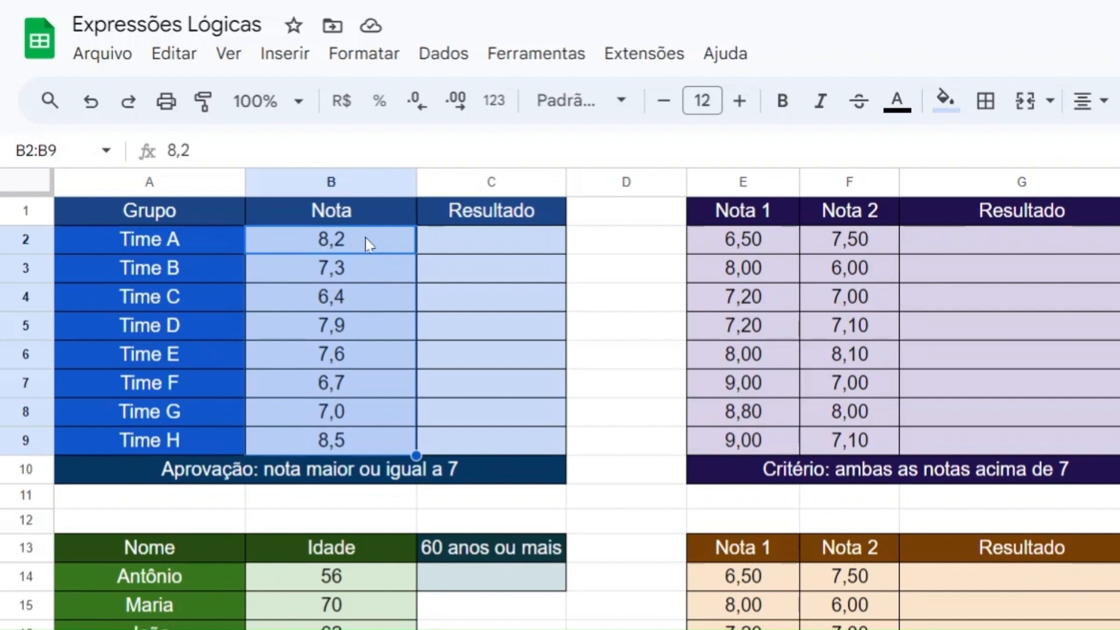
pyautogui.click(445, 250)
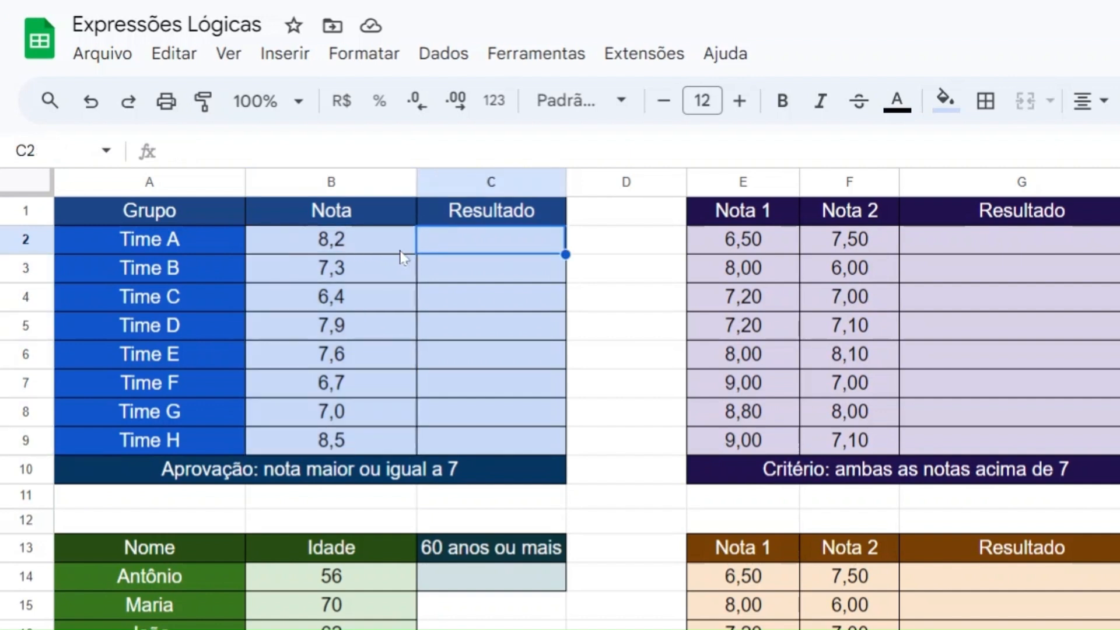
pyautogui.moveTo(380, 253); pyautogui.dragTo(355, 436)
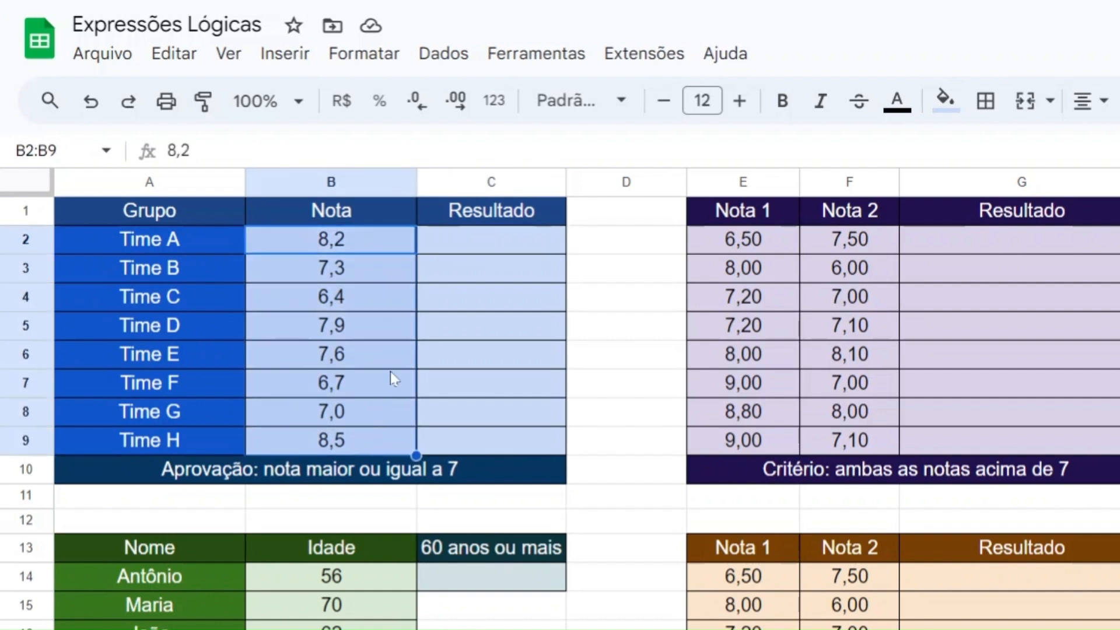
# - Start an SE formula in C2 with B2>=7 as its logical expression
pyautogui.click(490, 248)
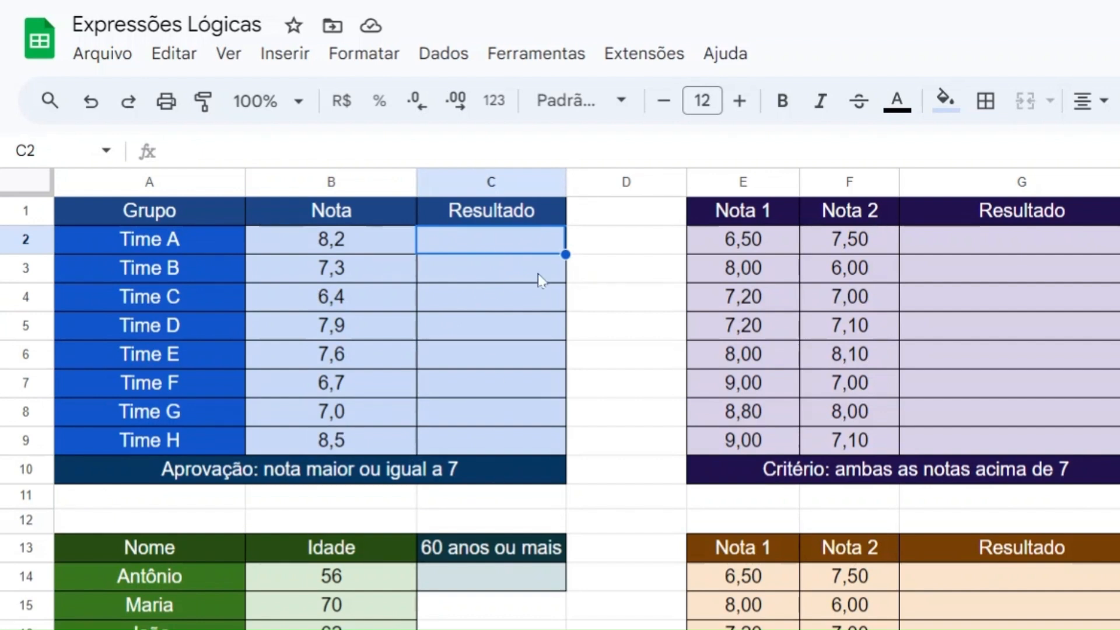
pyautogui.write('=se')
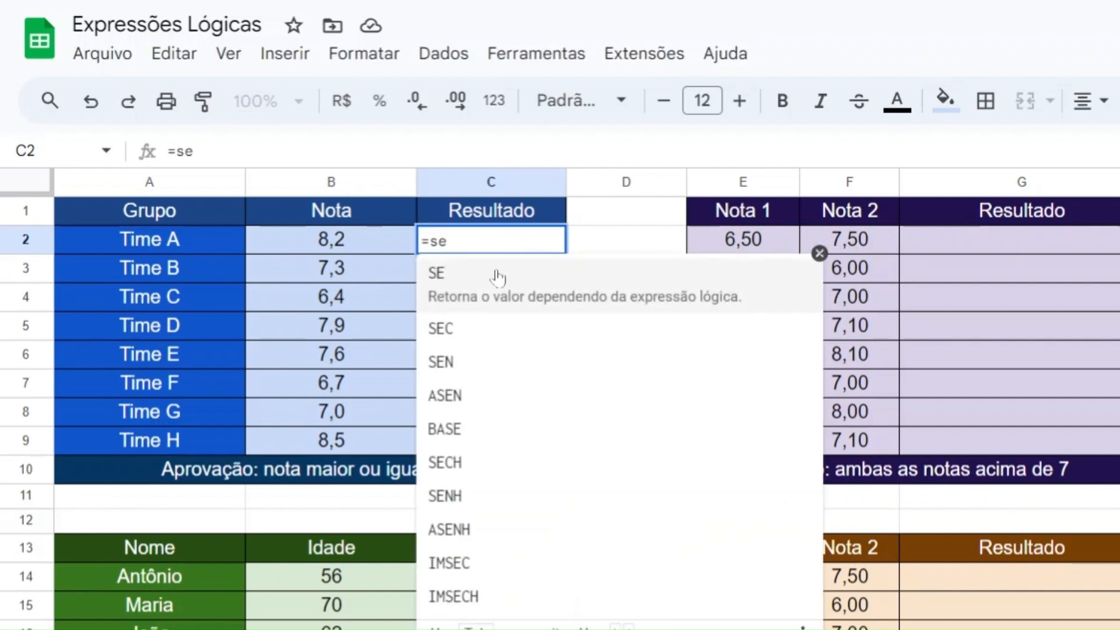
pyautogui.click(741, 286)
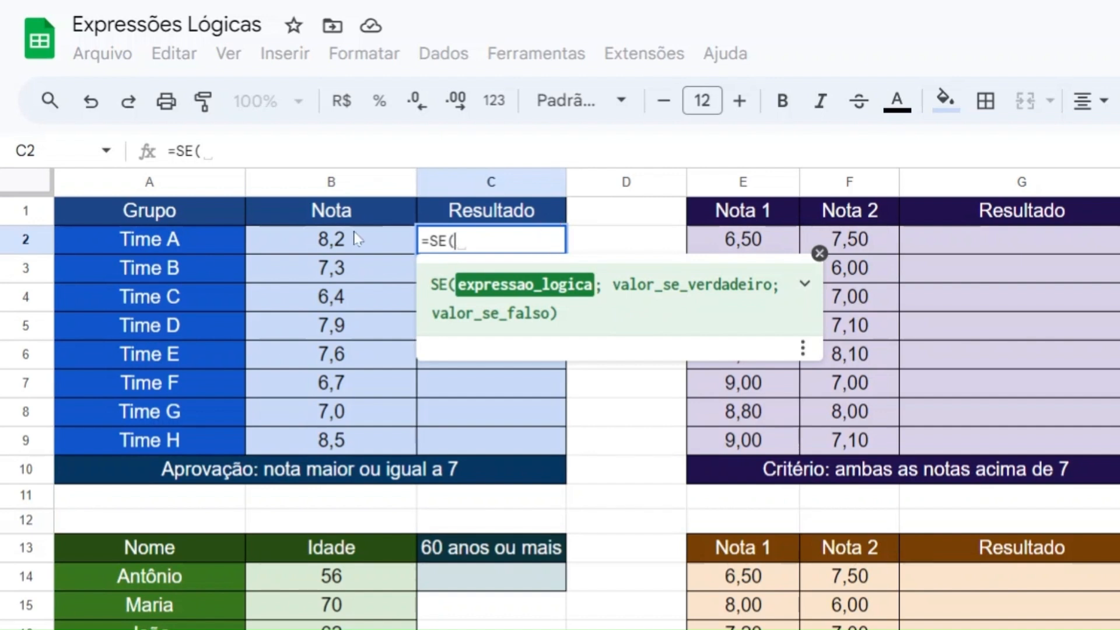
pyautogui.click(330, 248)
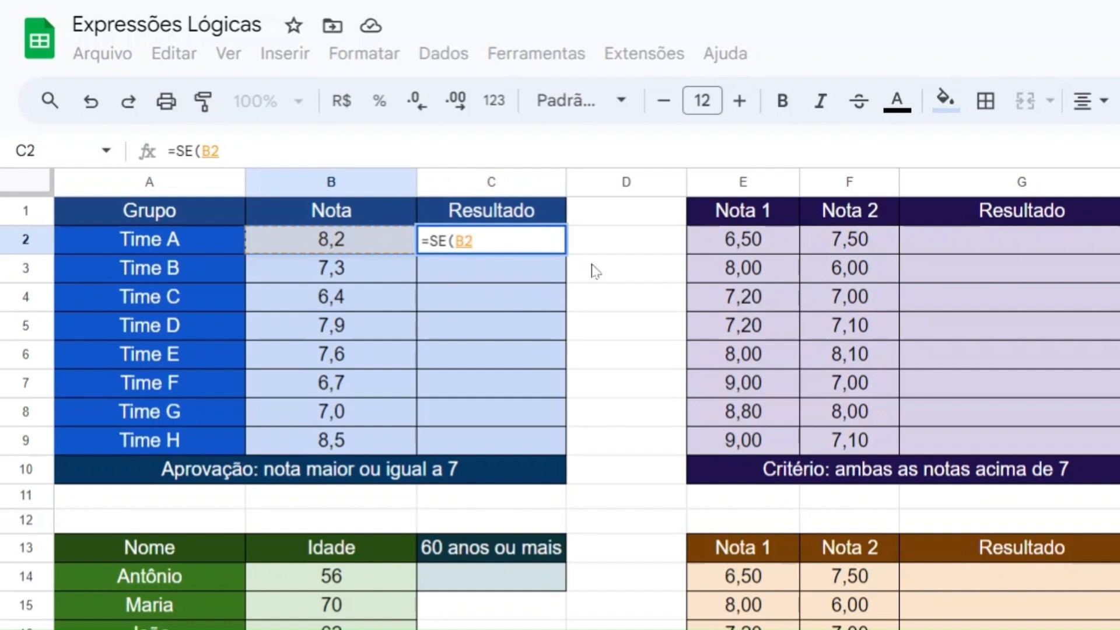
pyautogui.write('>=')
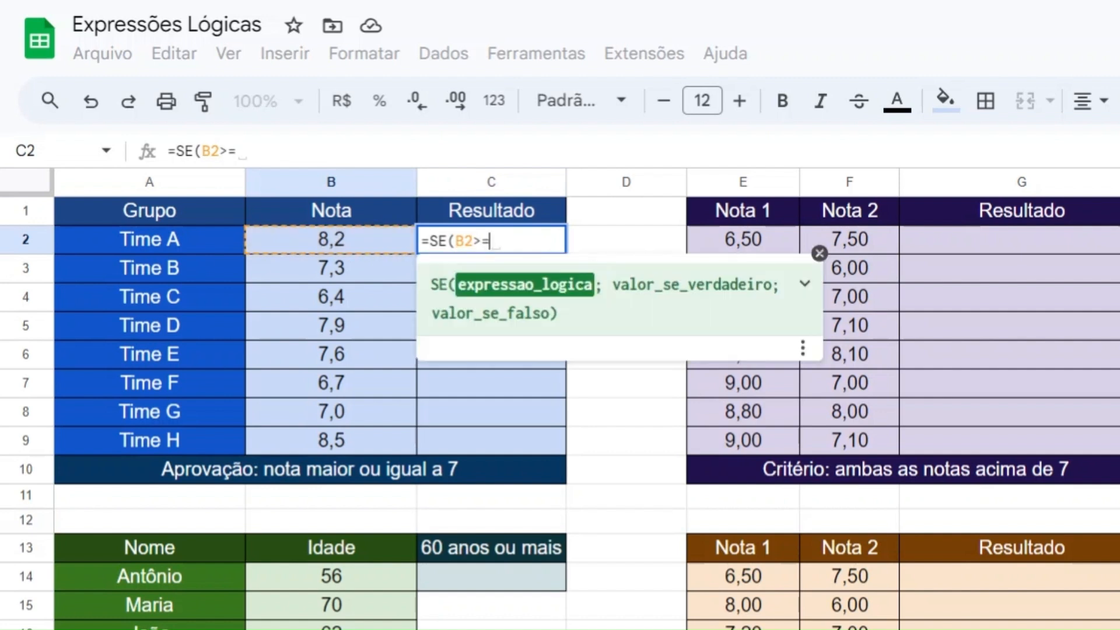
pyautogui.write('7')
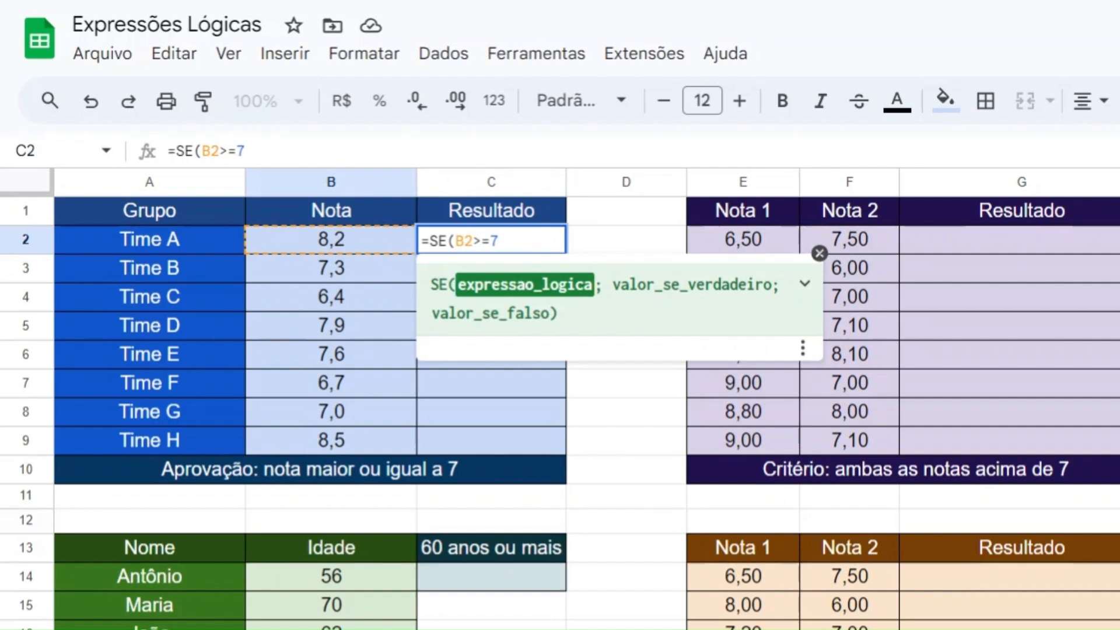
pyautogui.write(';')
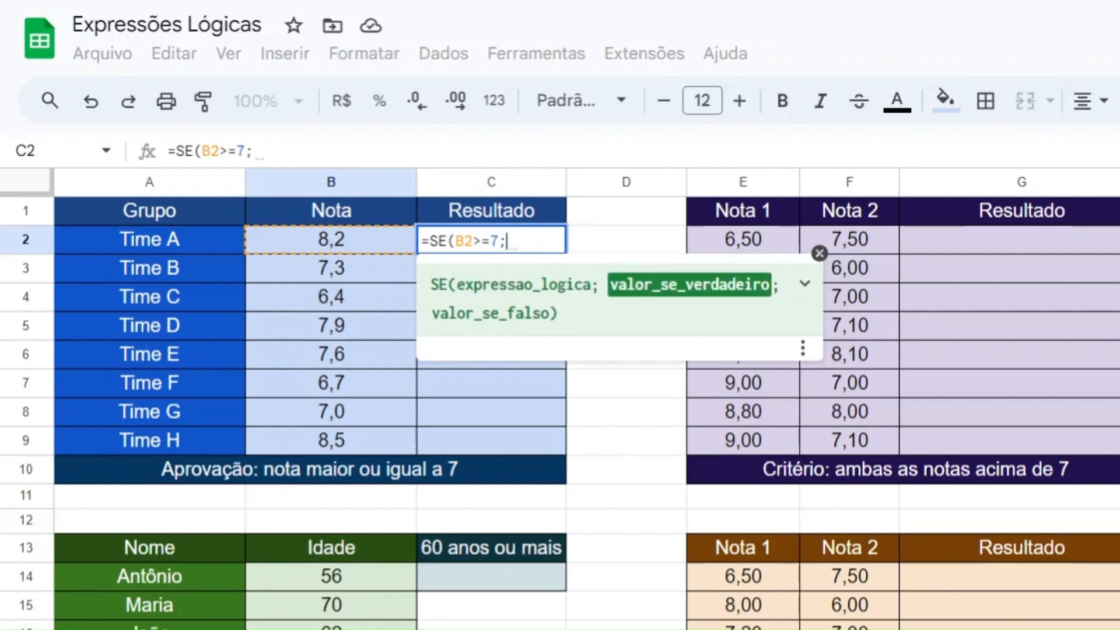
# - Review the B2>=7 condition and add "Aprovação" as the SE formula's value if true
pyautogui.moveTo(455, 240); pyautogui.dragTo(499, 240)
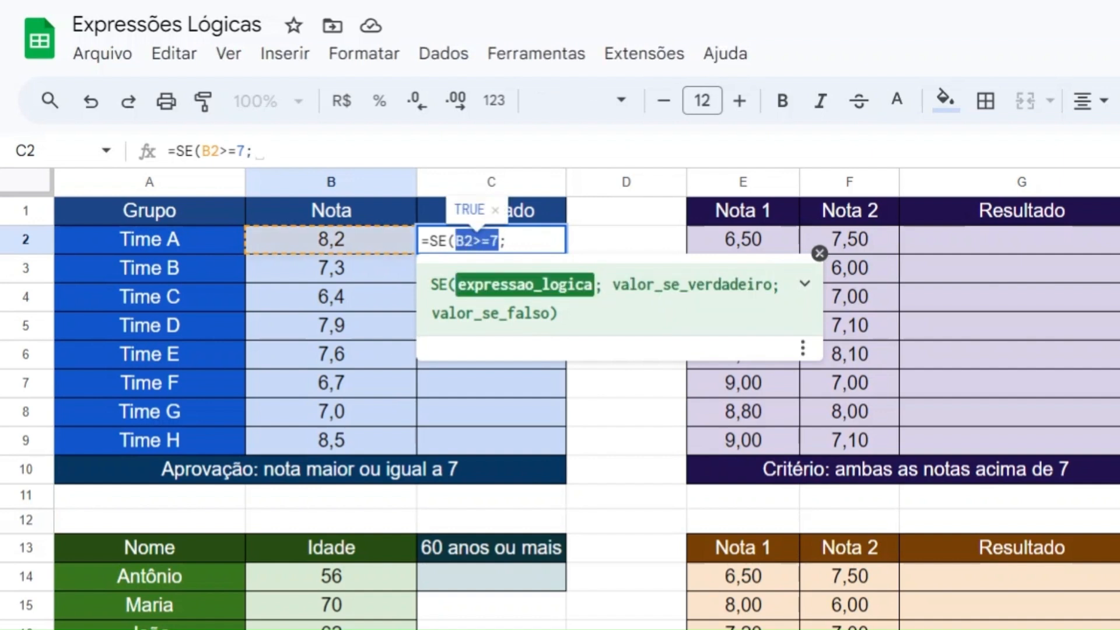
pyautogui.click(513, 240)
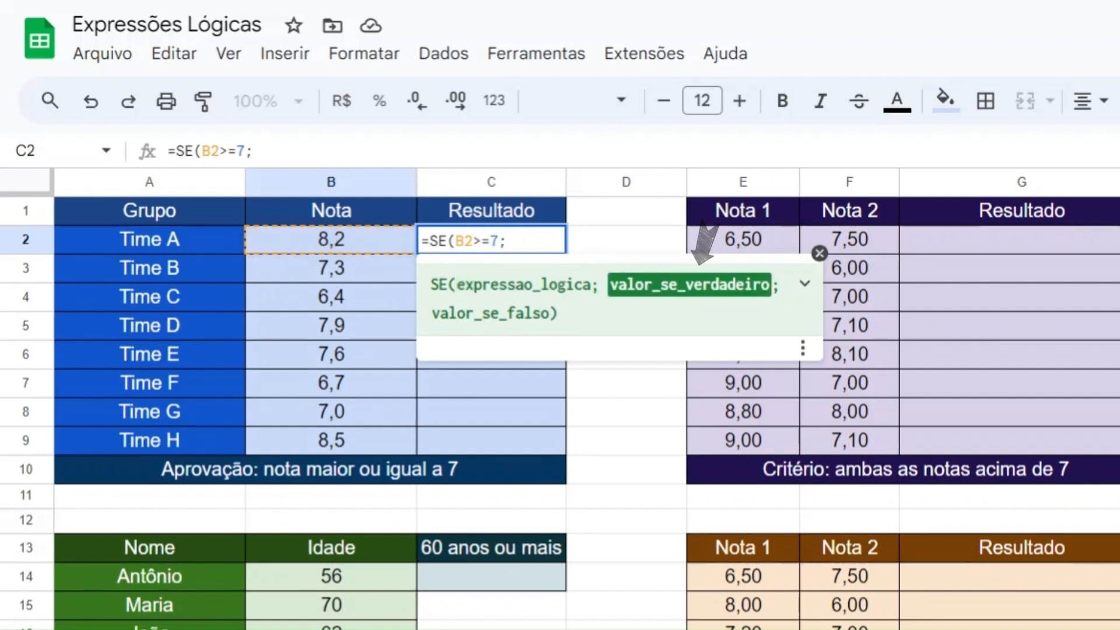
pyautogui.write('""')
pyautogui.press('Left')
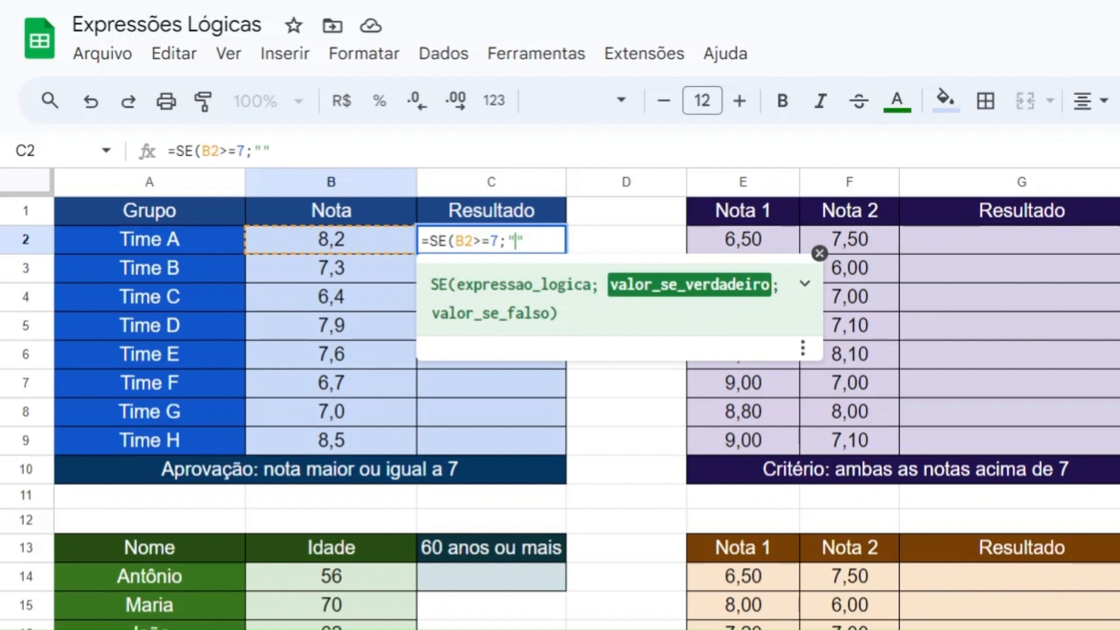
pyautogui.write('Aprovação"')
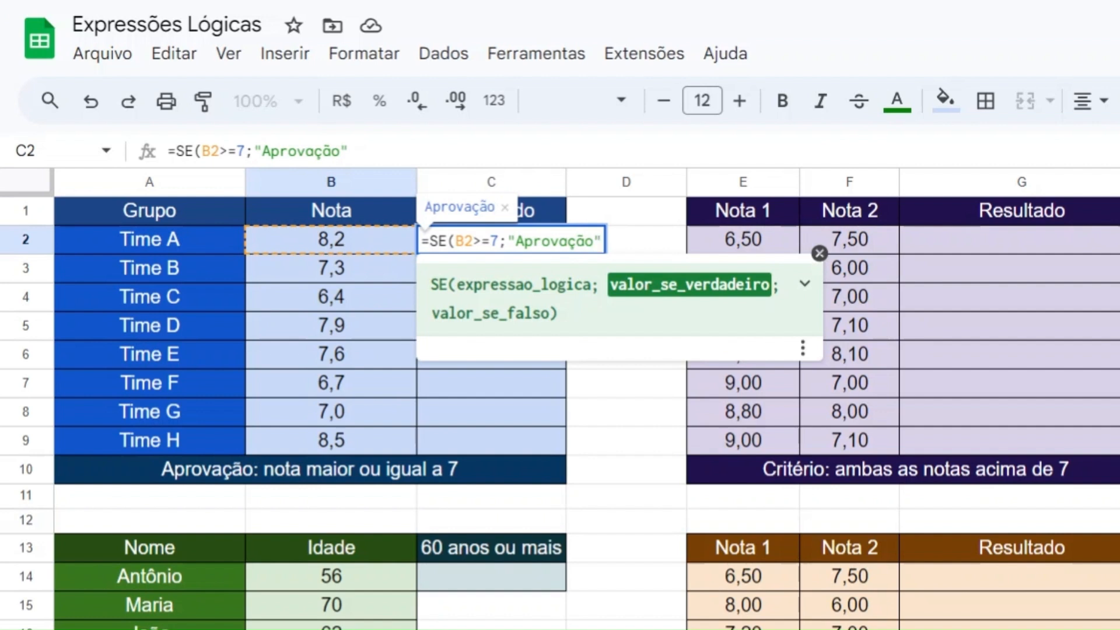
pyautogui.write(';')
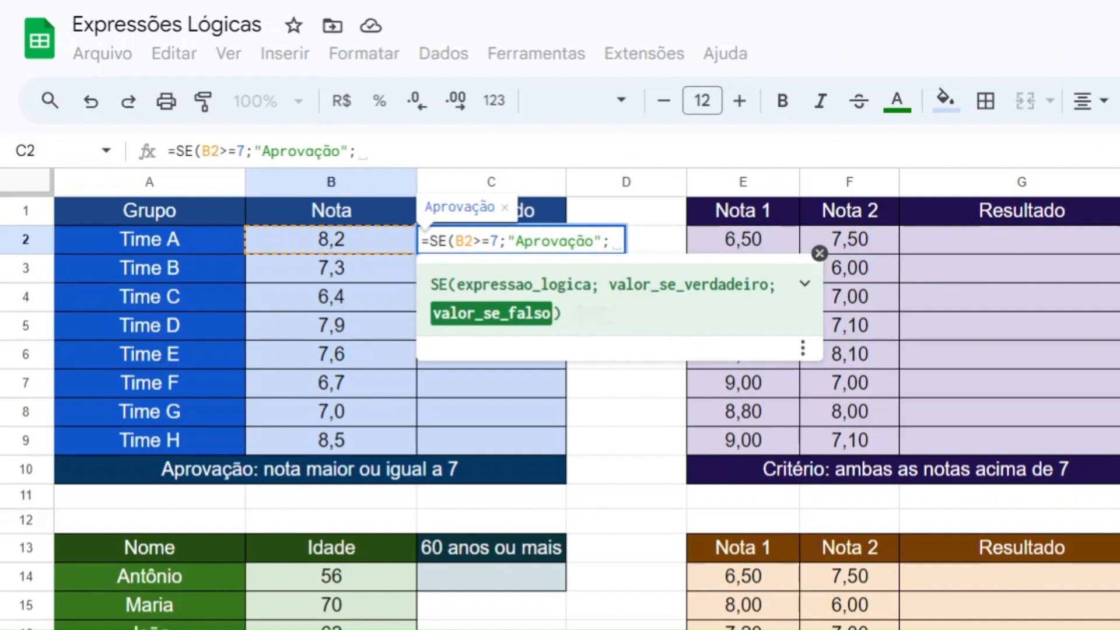
# - Add "Recuperação" as the value if false, completing C2 as =SE(B2>=7;"Aprovação";"Recuperação")
pyautogui.moveTo(456, 241); pyautogui.dragTo(499, 241)
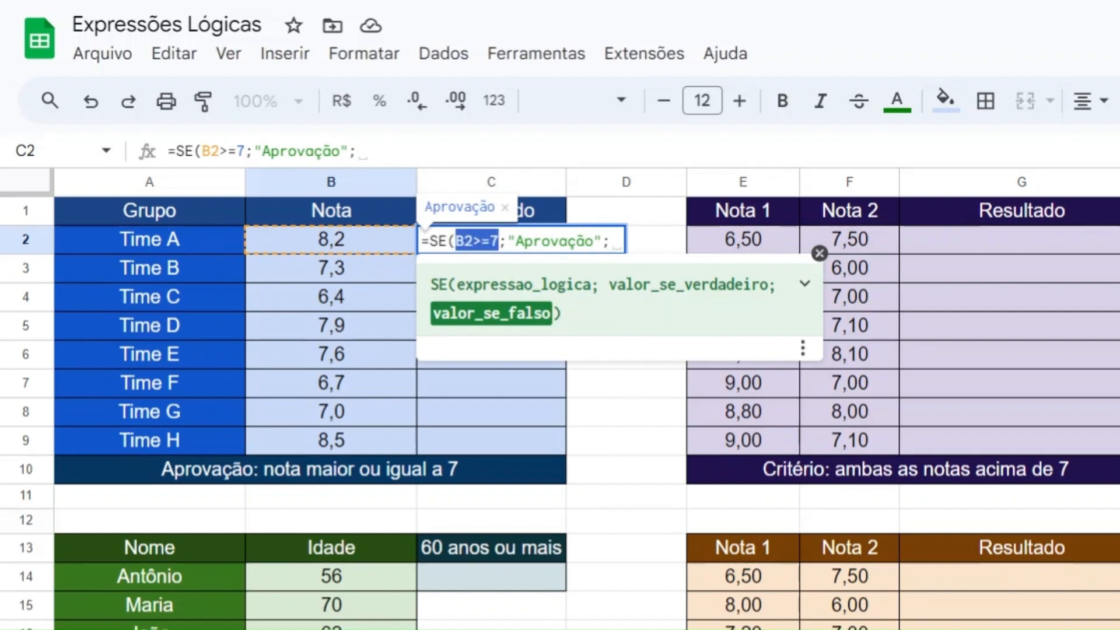
pyautogui.click(610, 241)
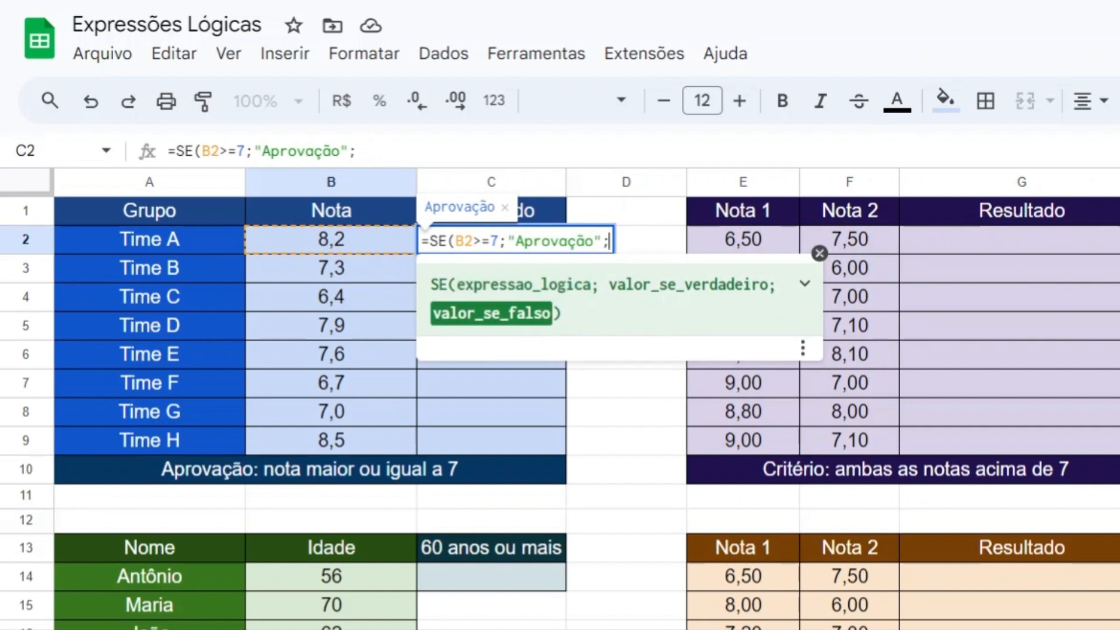
pyautogui.write('";"')
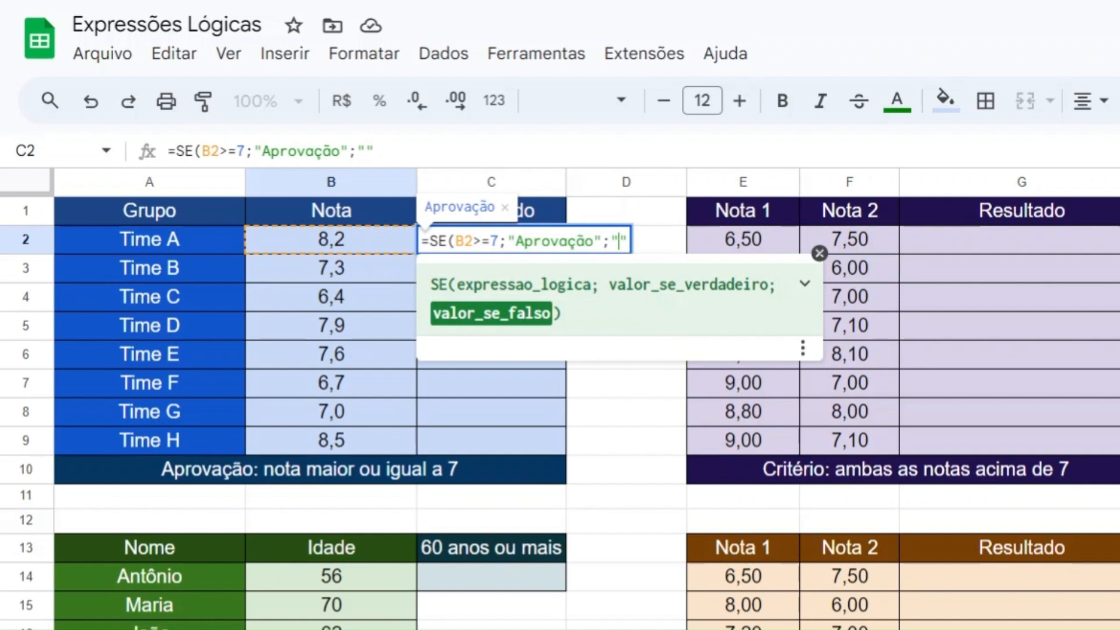
pyautogui.write('Recuperação')
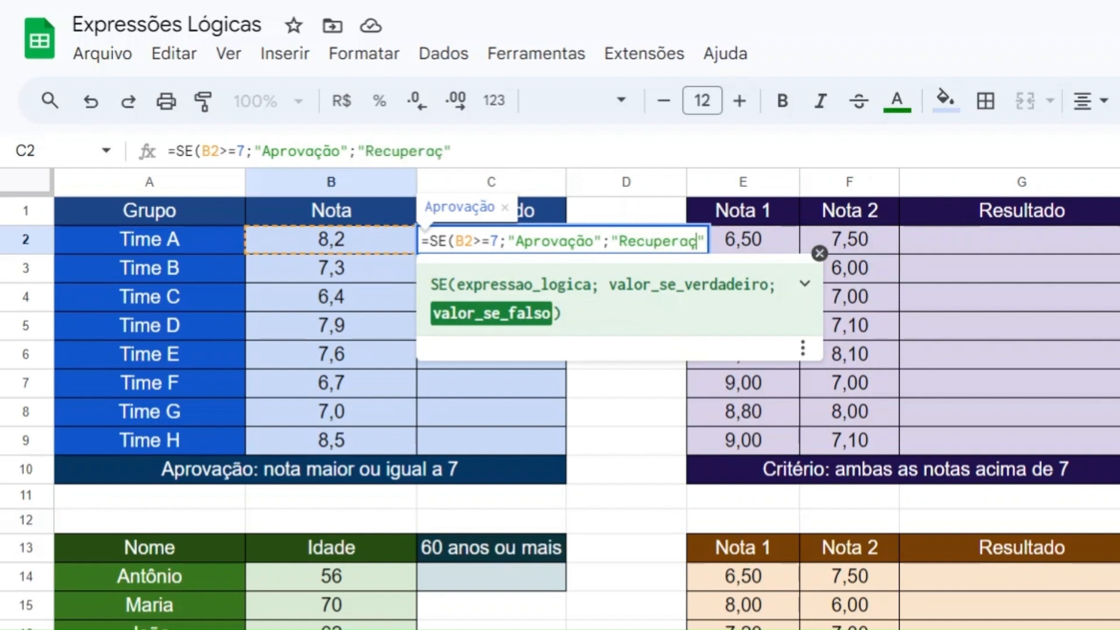
pyautogui.press('Right')
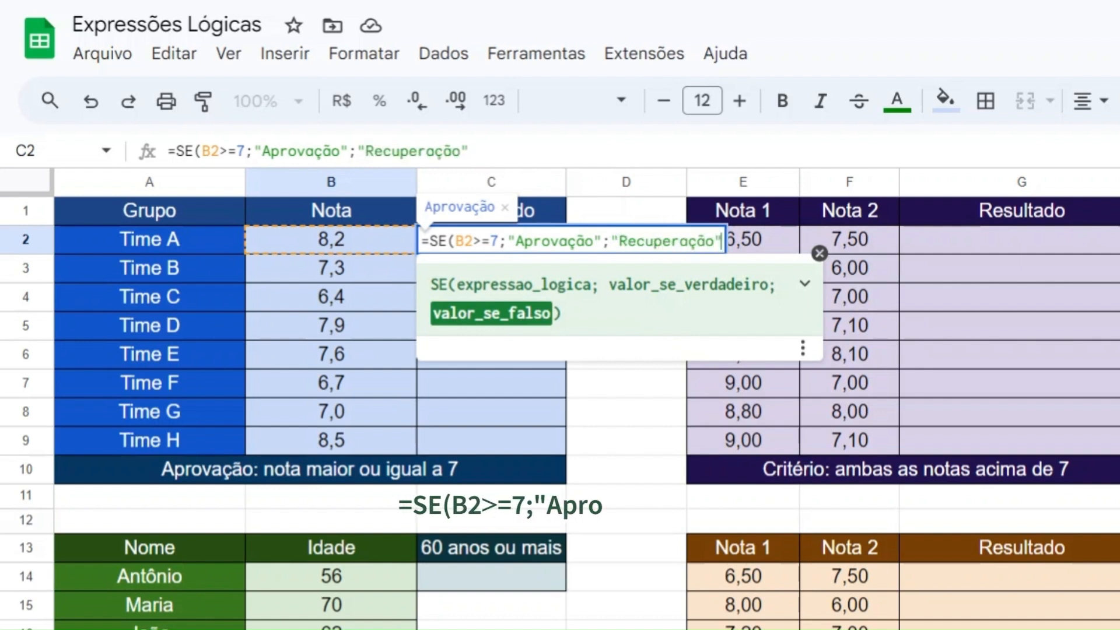
pyautogui.write(')')
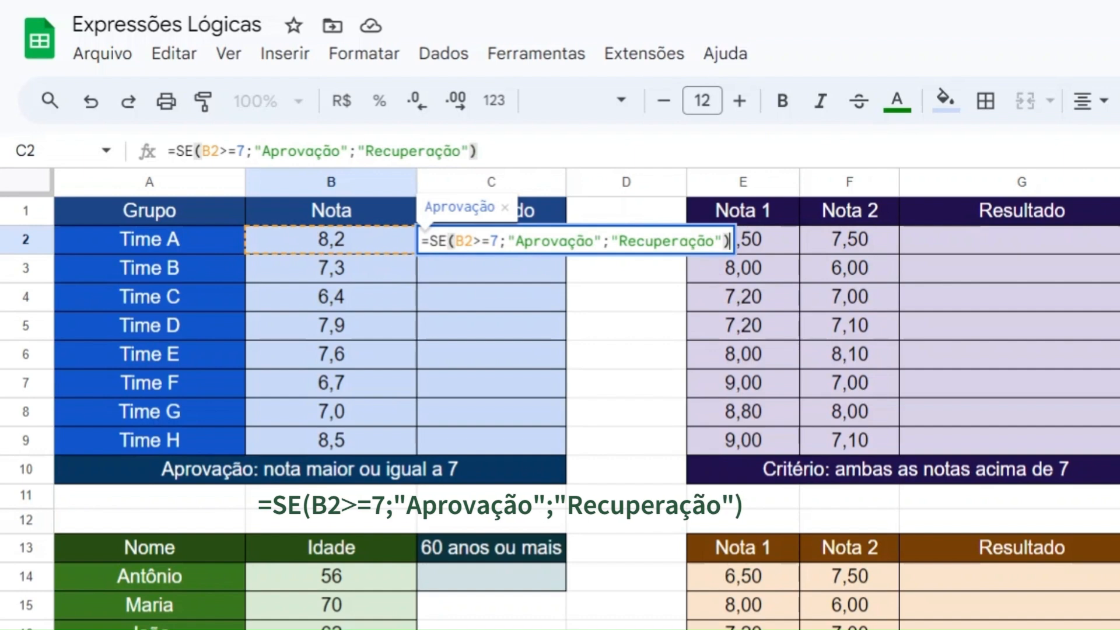
pyautogui.press('Return')
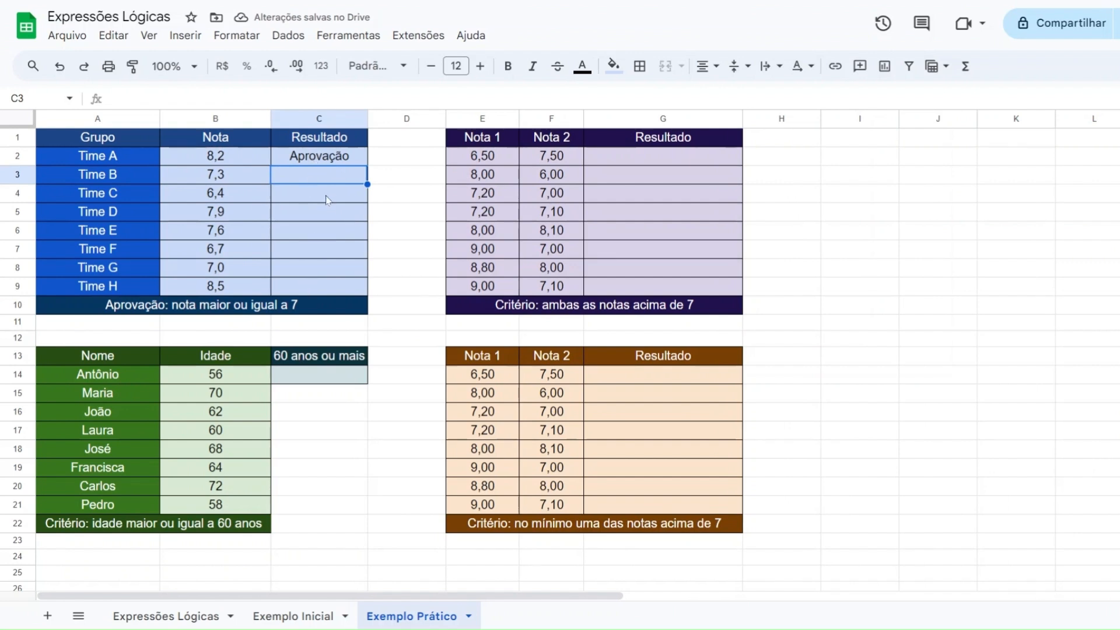
# - Fill the SE formula from C2 down through C9 in the Resultado column
pyautogui.click(336, 162)
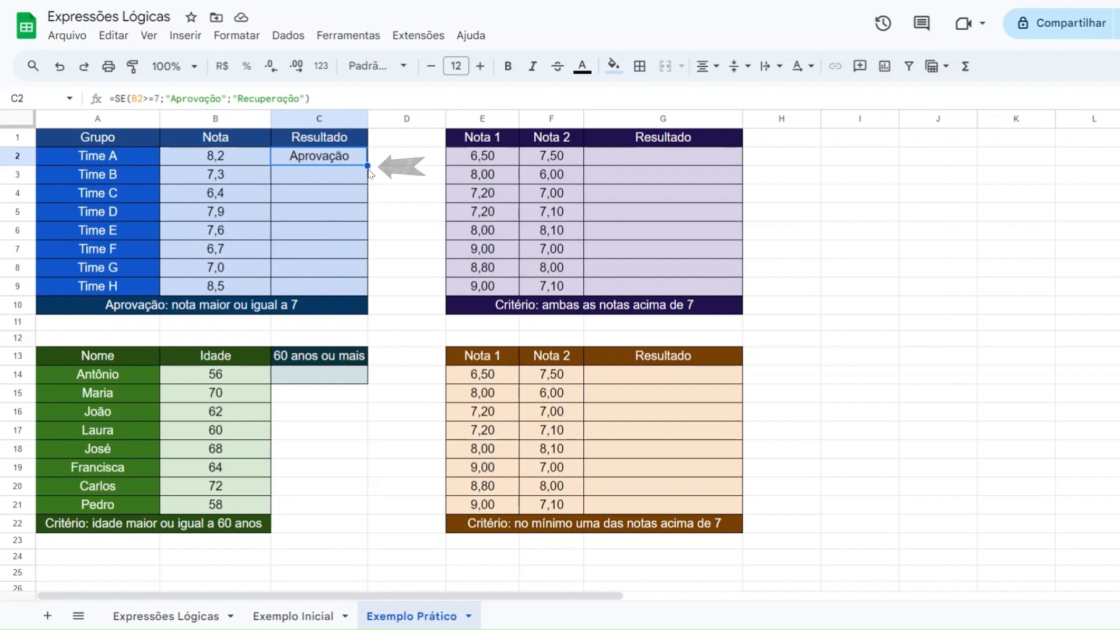
pyautogui.moveTo(367, 165); pyautogui.dragTo(368, 296)
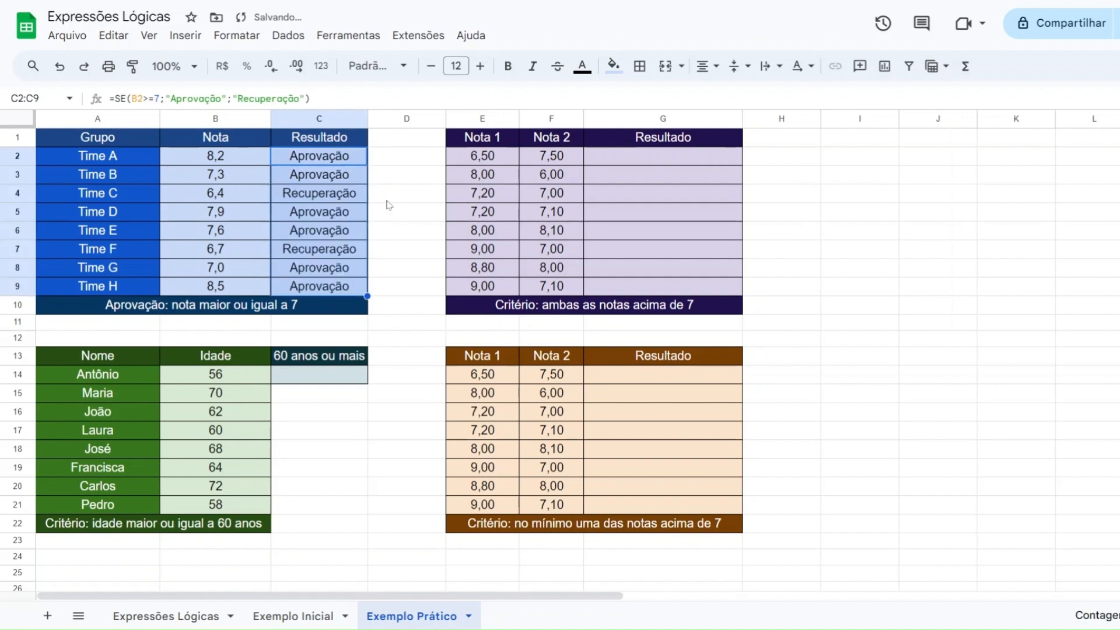
pyautogui.click(392, 153)
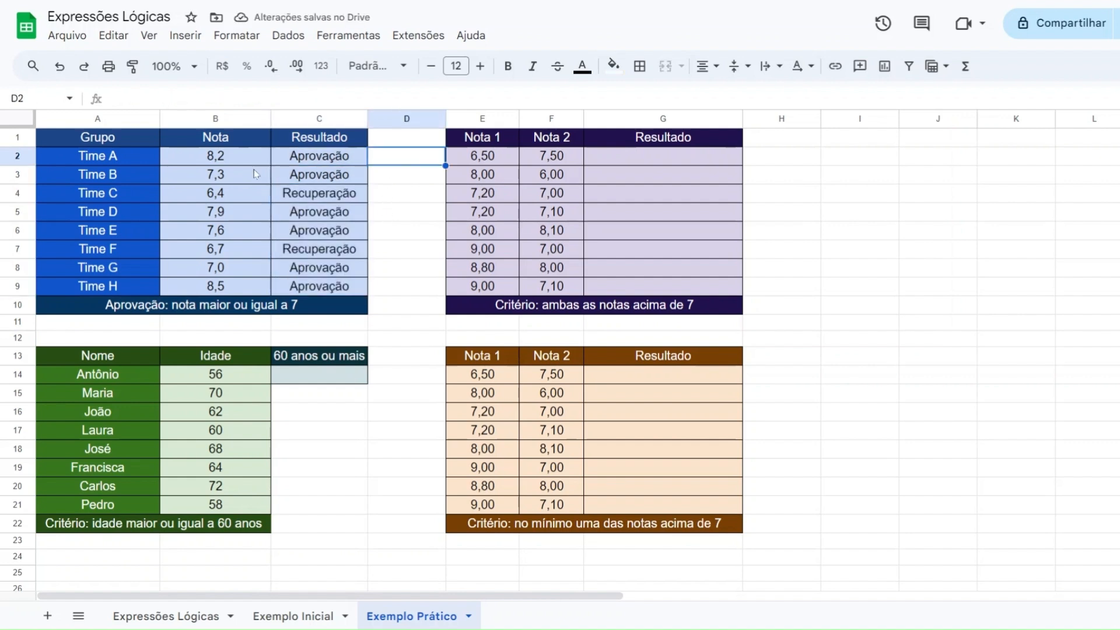
# - Compare the grades and results of Time A, Time C and Time G against the approval criterion
pyautogui.click(235, 163)
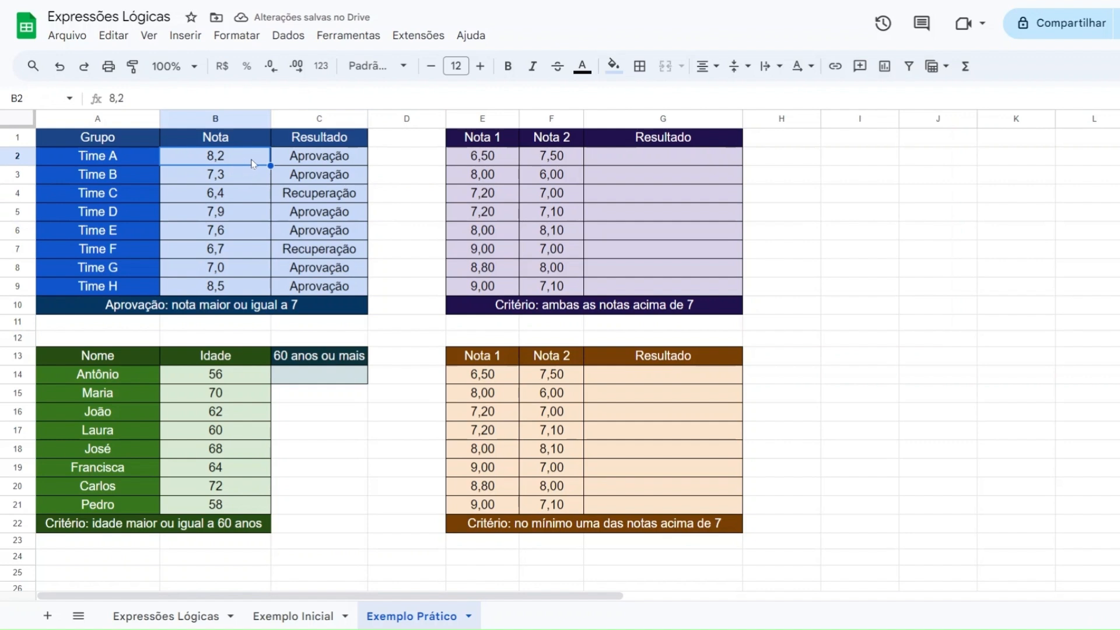
pyautogui.click(292, 162)
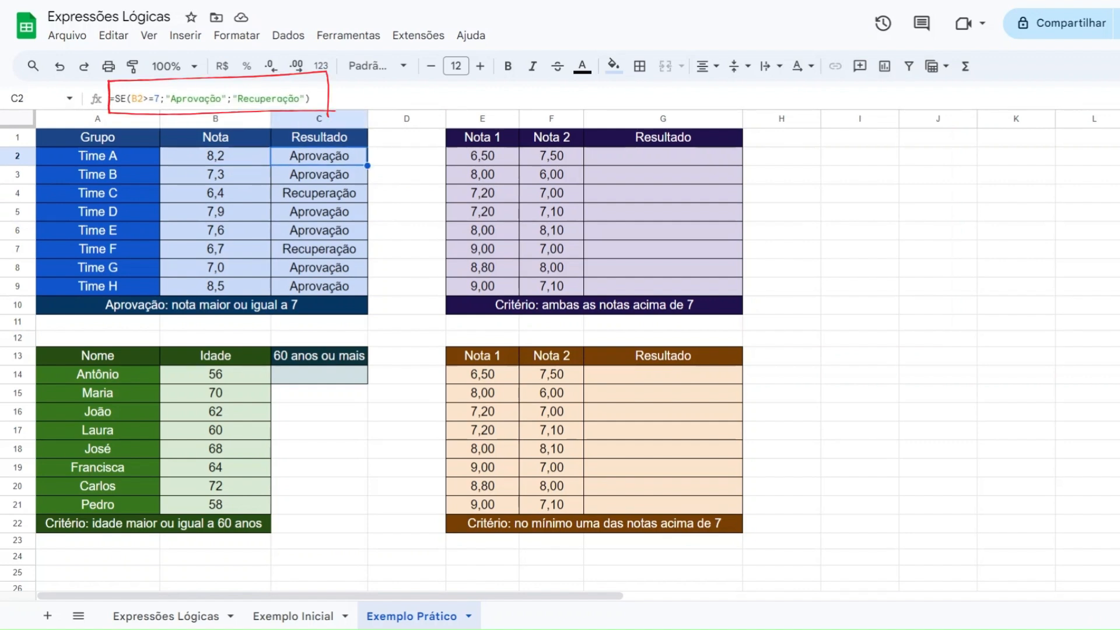
pyautogui.click(237, 202)
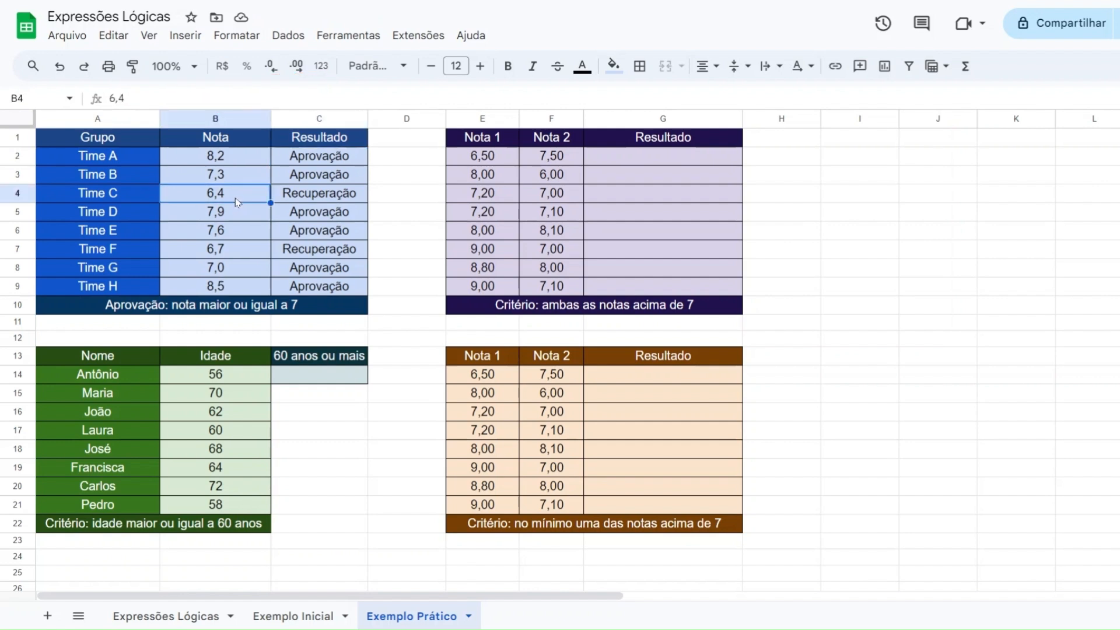
pyautogui.click(312, 196)
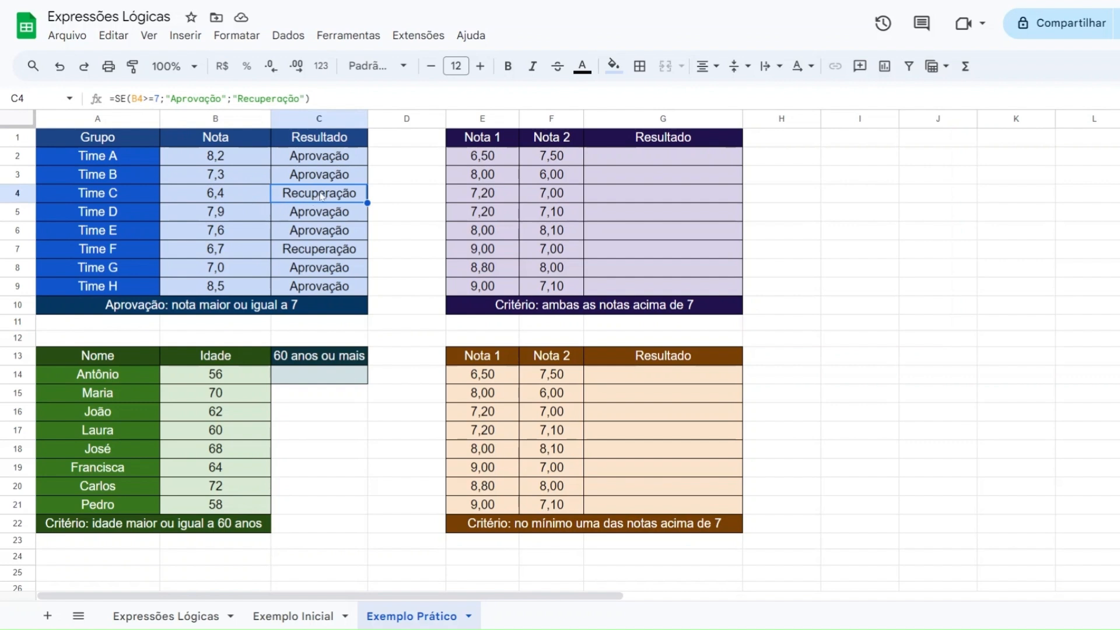
pyautogui.click(220, 273)
pyautogui.click(304, 273)
pyautogui.click(249, 271)
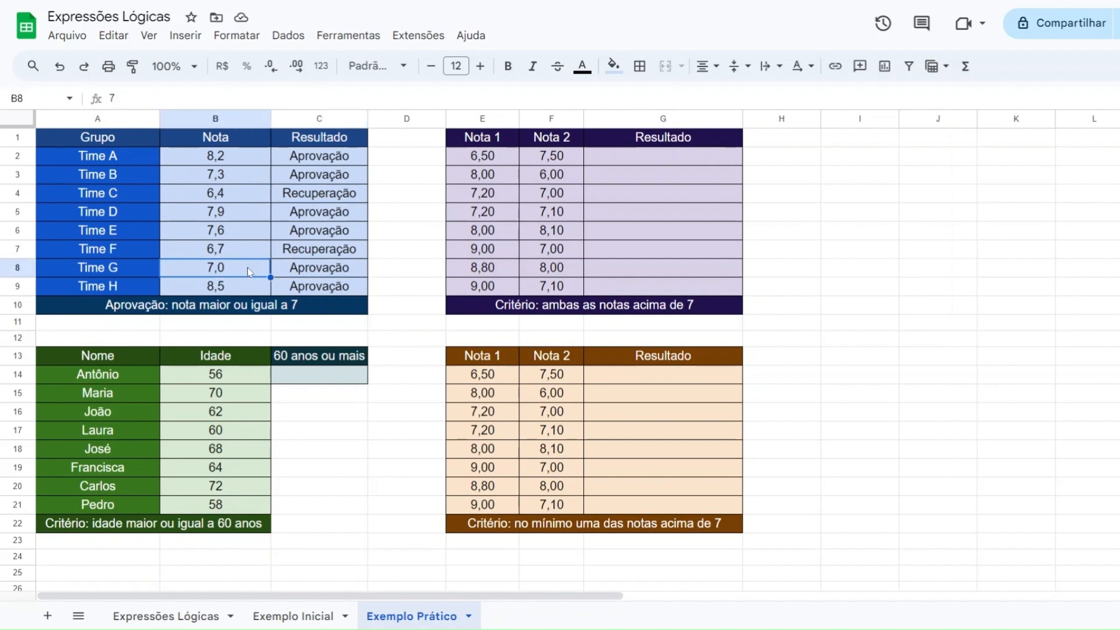
pyautogui.click(304, 274)
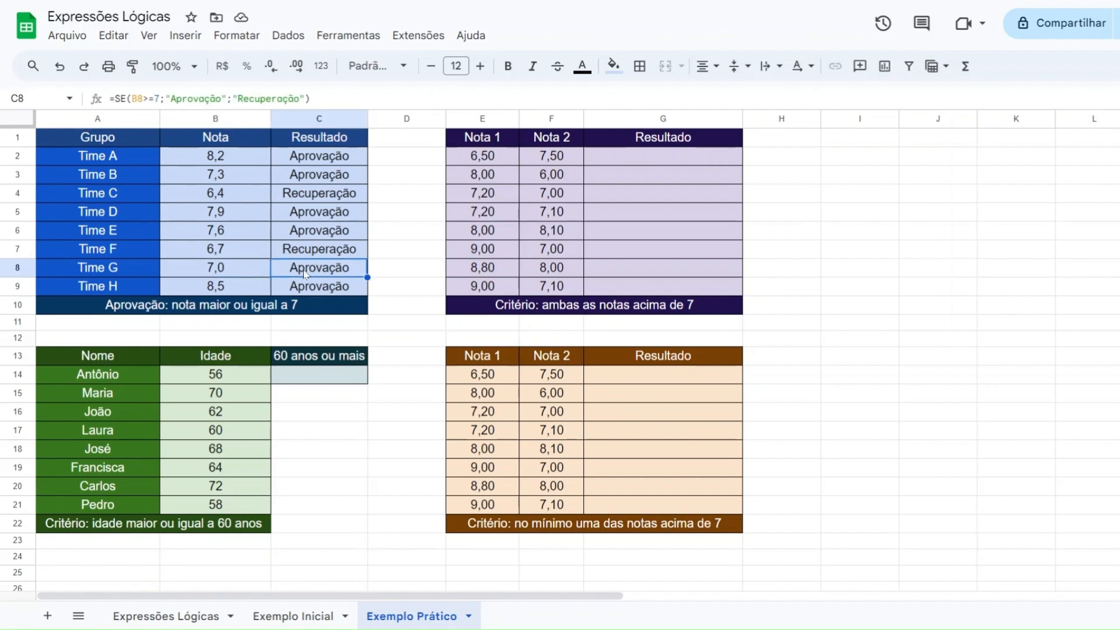
# - Inspect the B8>=7 condition in C8's formula for Time G, leaving the formula unedited
pyautogui.moveTo(131, 99); pyautogui.dragTo(159, 99)
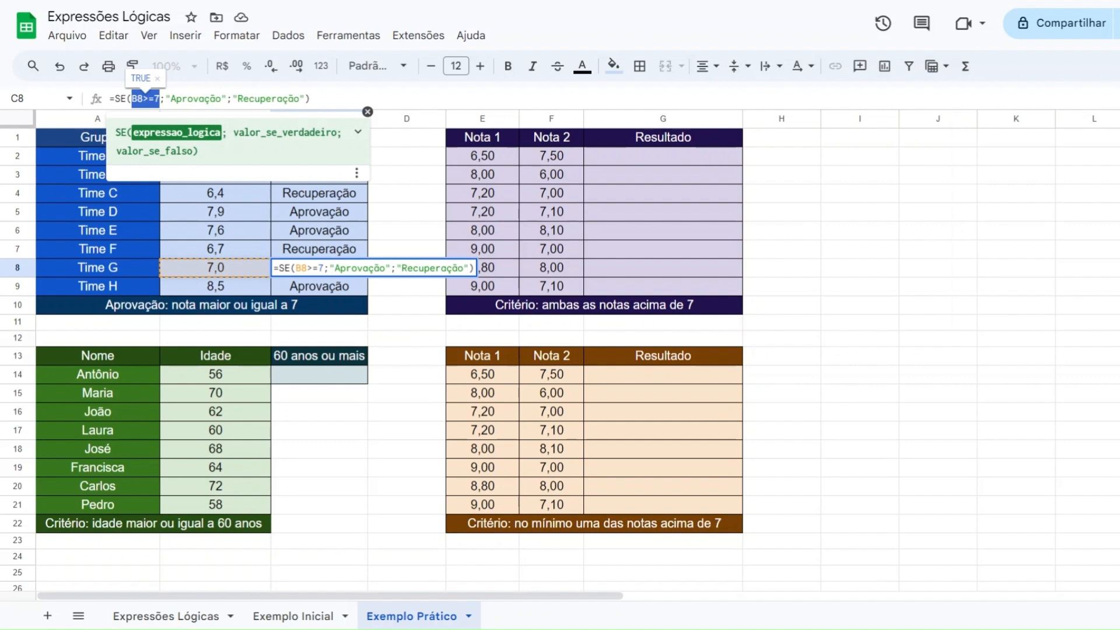
pyautogui.press('Escape')
pyautogui.press('Left')
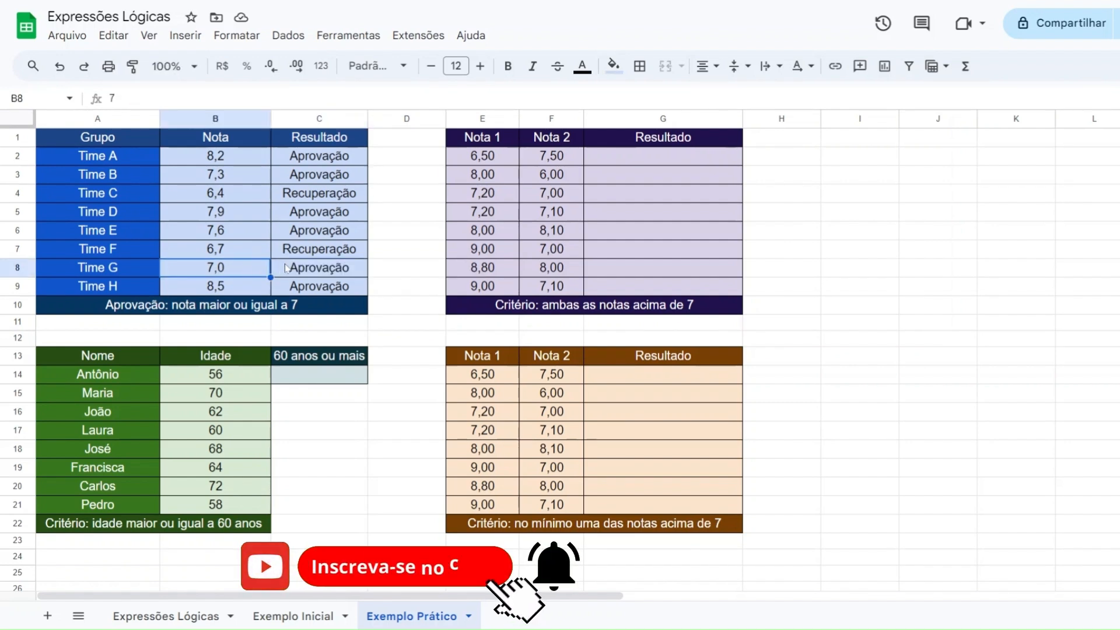
pyautogui.click(281, 267)
pyautogui.click(390, 147)
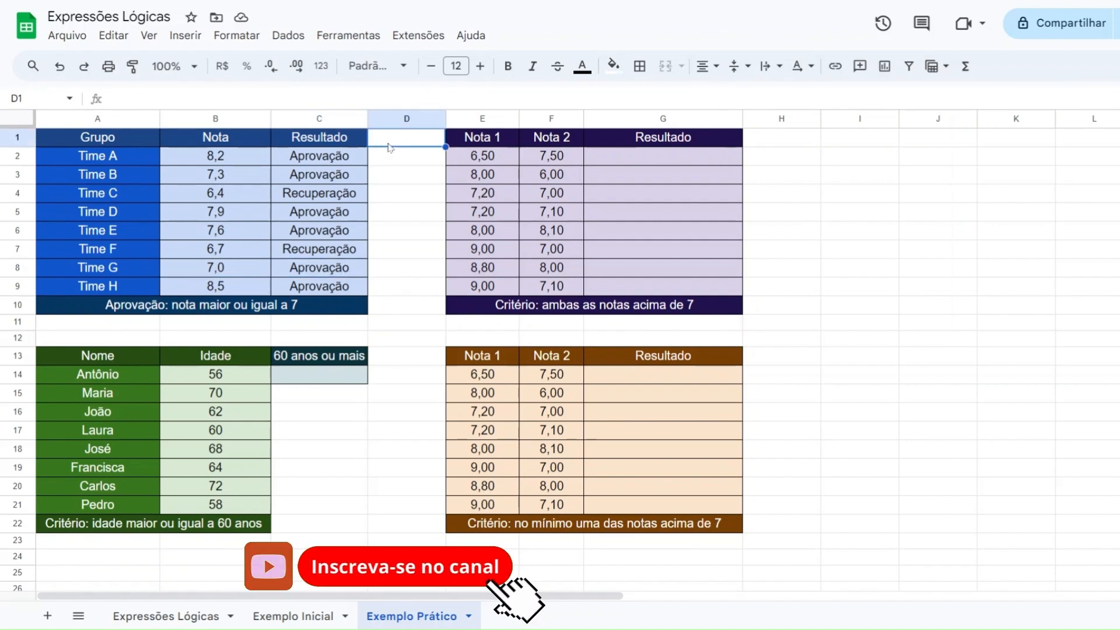
# - Examine the green table of names and ages in A13:B22
pyautogui.click(287, 379)
pyautogui.moveTo(93, 358); pyautogui.dragTo(228, 527)
pyautogui.click(98, 374)
pyautogui.click(101, 357)
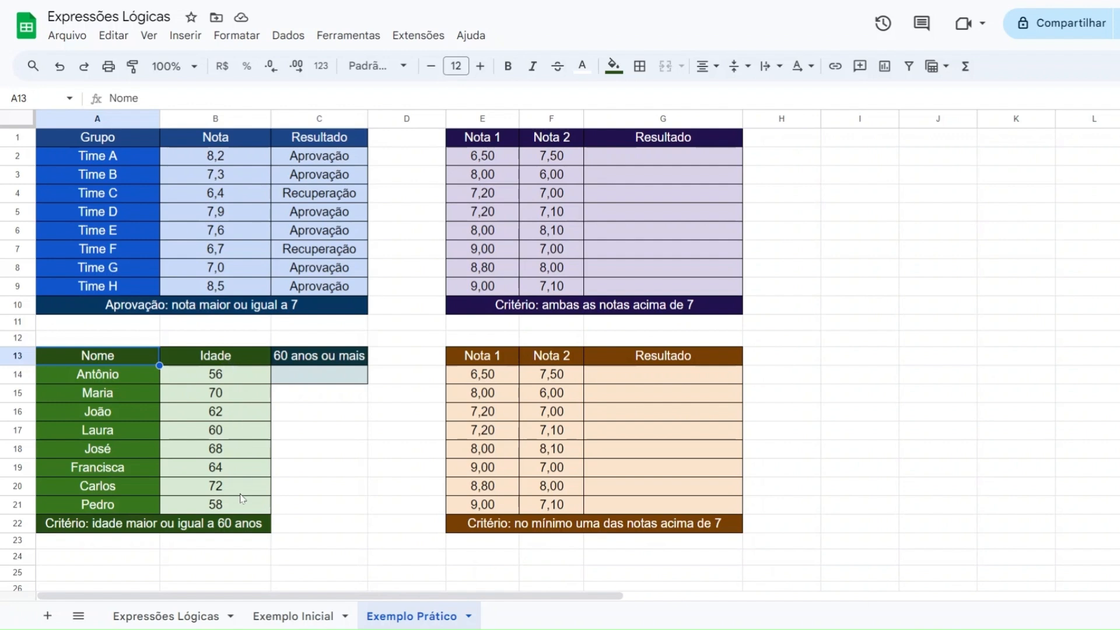
# - Enter =CONT.SE(B14:B21;">=60") in C14 to count the people aged 60 or more
pyautogui.click(318, 380)
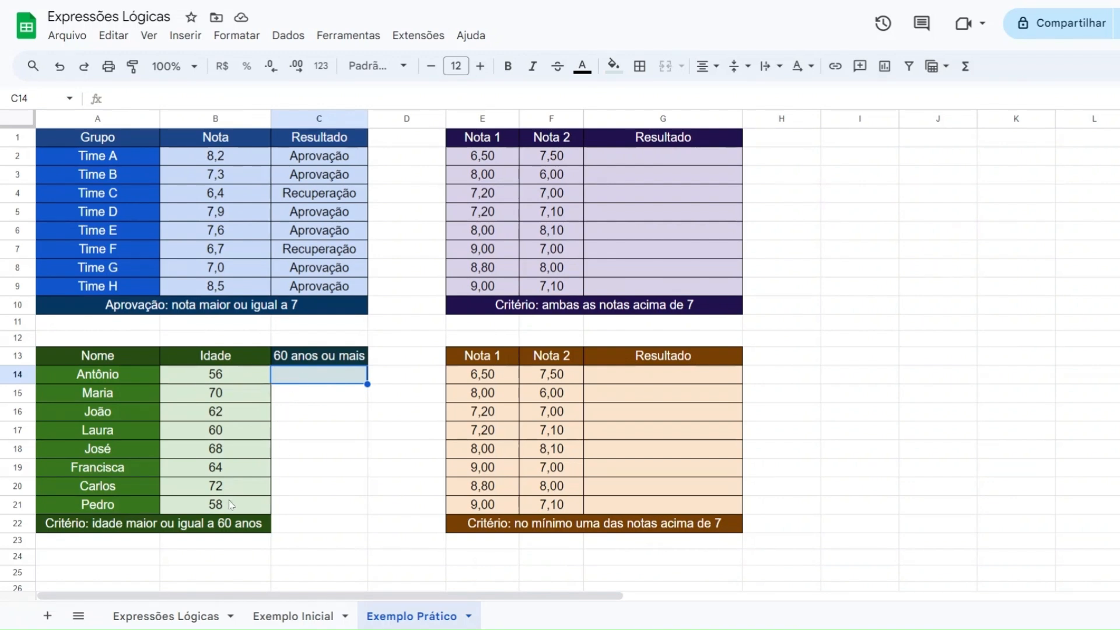
pyautogui.click(213, 524)
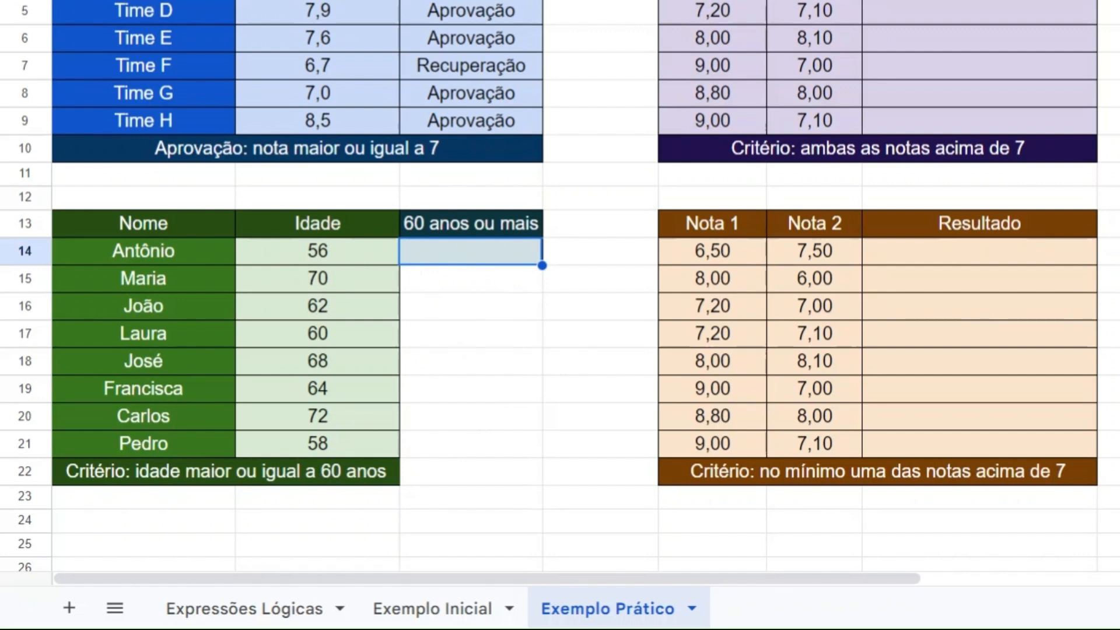
pyautogui.write('=cont.se')
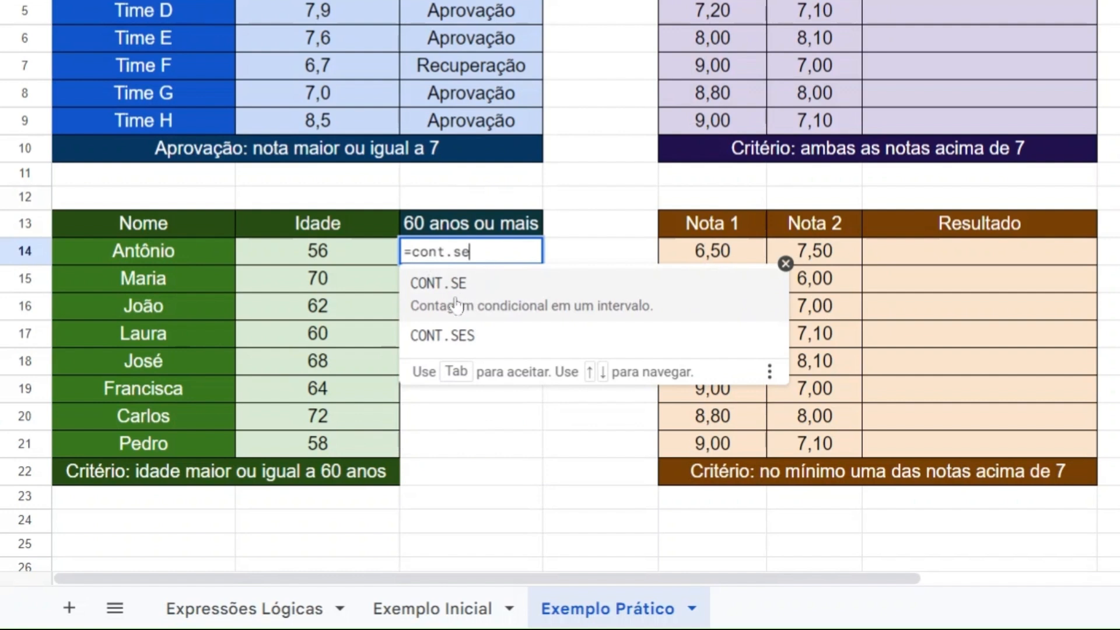
pyautogui.click(607, 303)
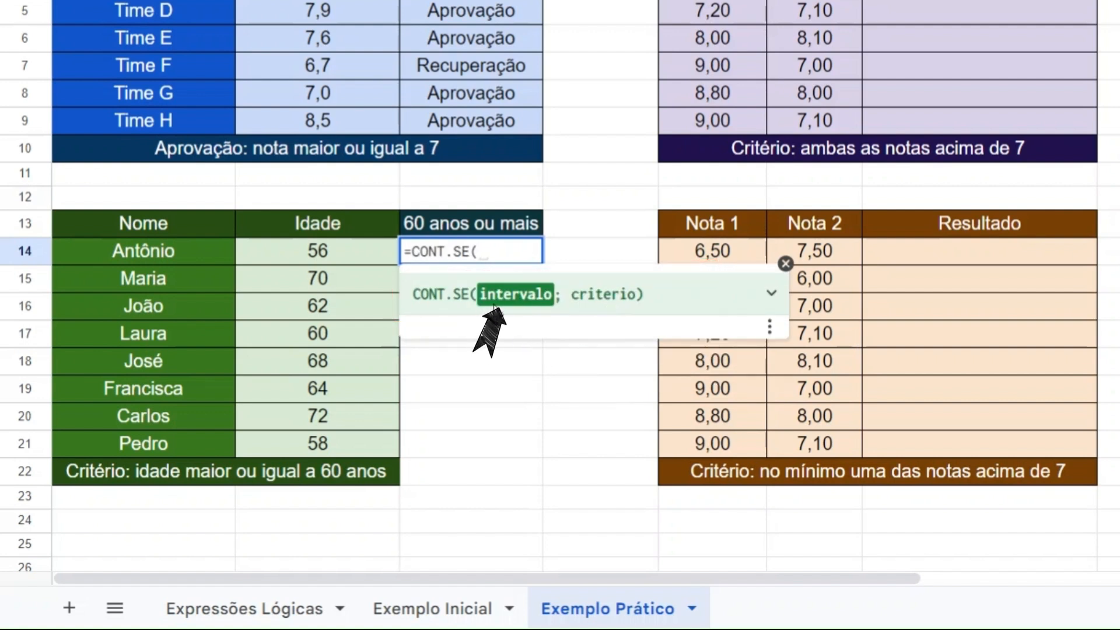
pyautogui.moveTo(362, 257); pyautogui.dragTo(327, 450)
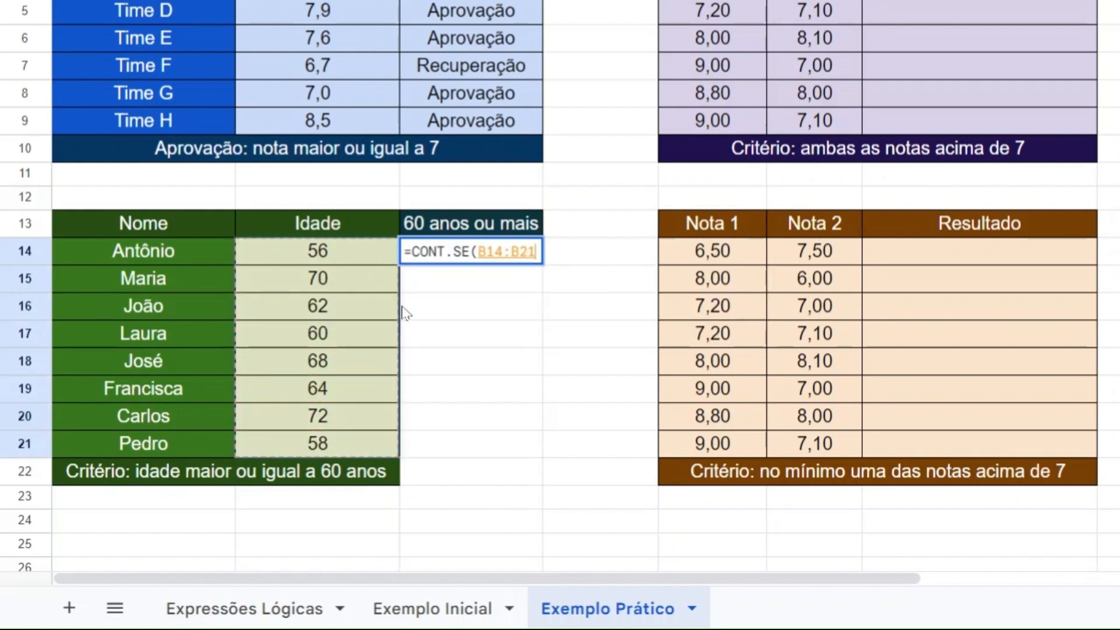
pyautogui.write(';')
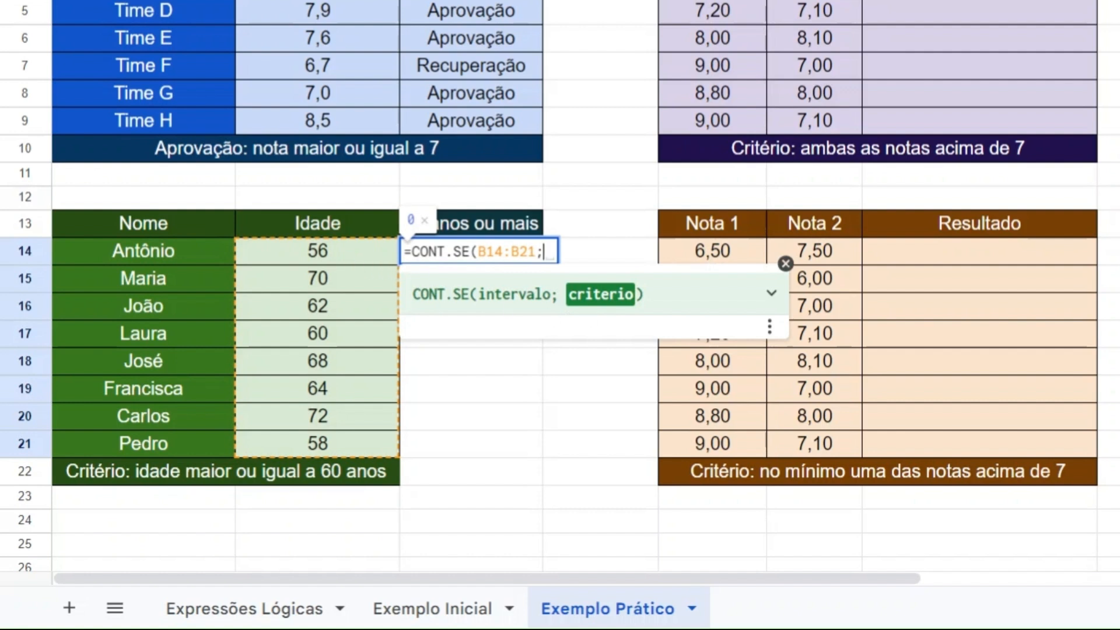
pyautogui.write('">=')
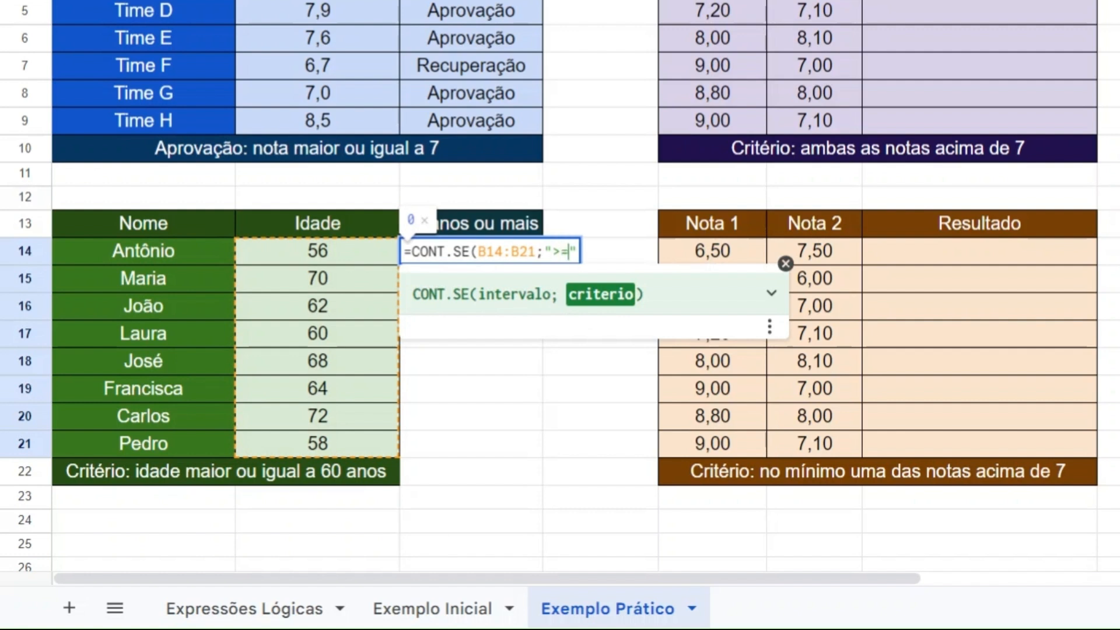
pyautogui.write('60"')
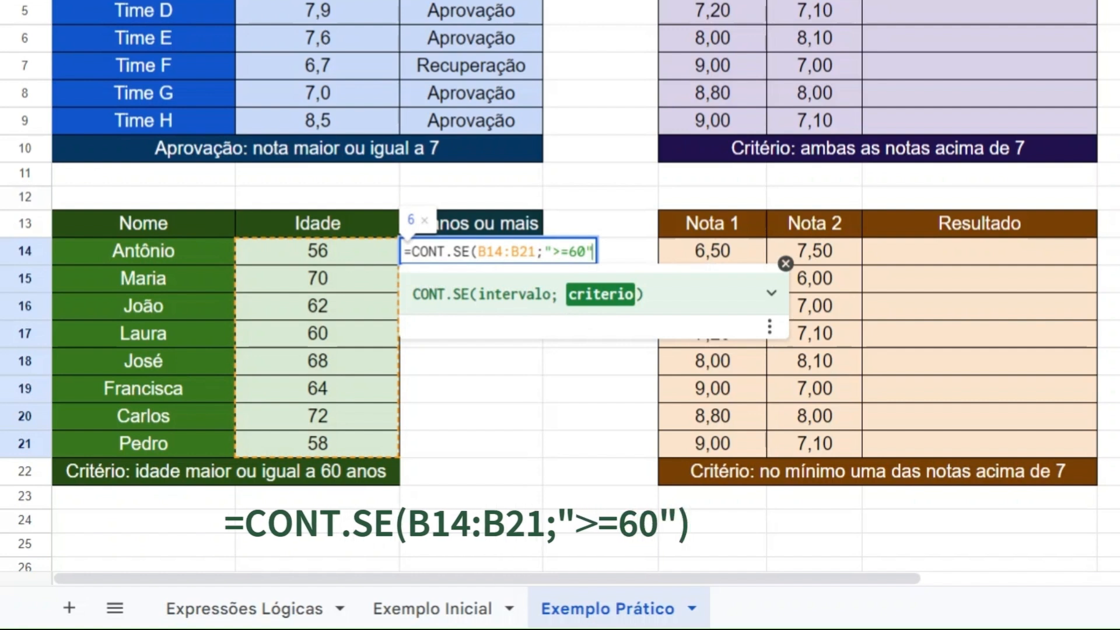
pyautogui.write(')')
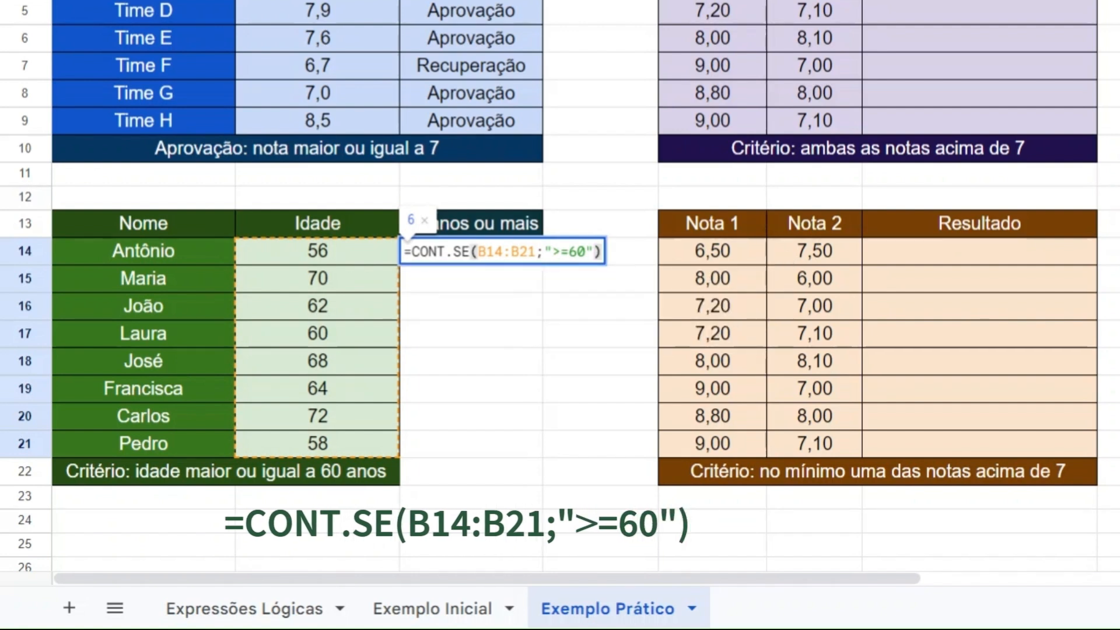
pyautogui.press('Return')
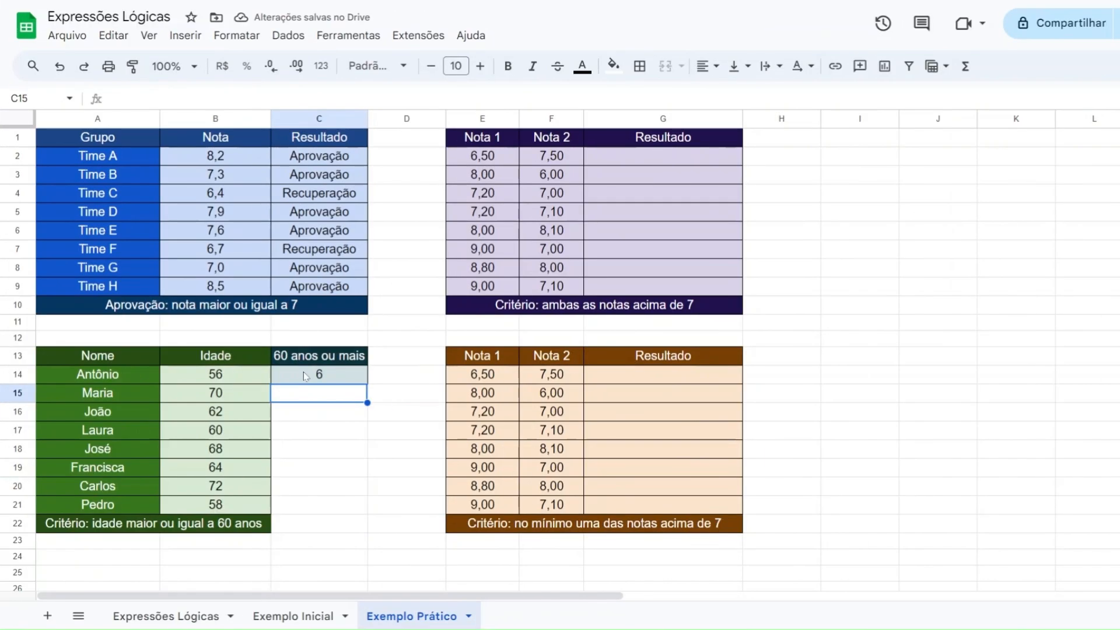
# - Compare the count in C14 with each age in B15:B20 that meets the 60-or-more criterion
pyautogui.click(448, 249)
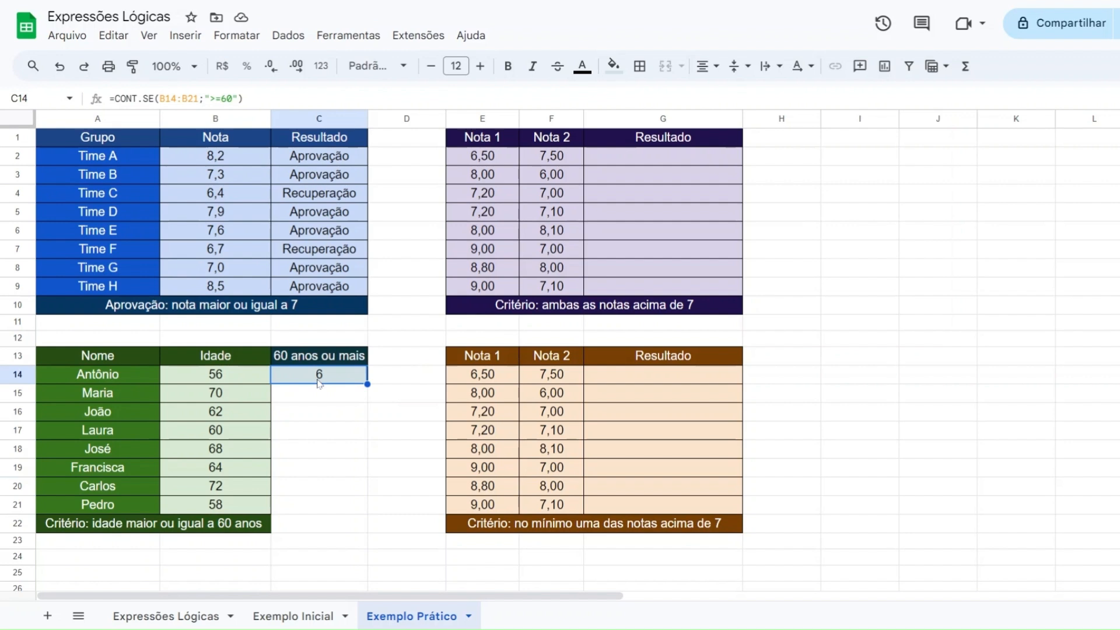
pyautogui.click(233, 396)
pyautogui.click(222, 414)
pyautogui.click(225, 437)
pyautogui.click(224, 456)
pyautogui.click(222, 479)
pyautogui.click(226, 491)
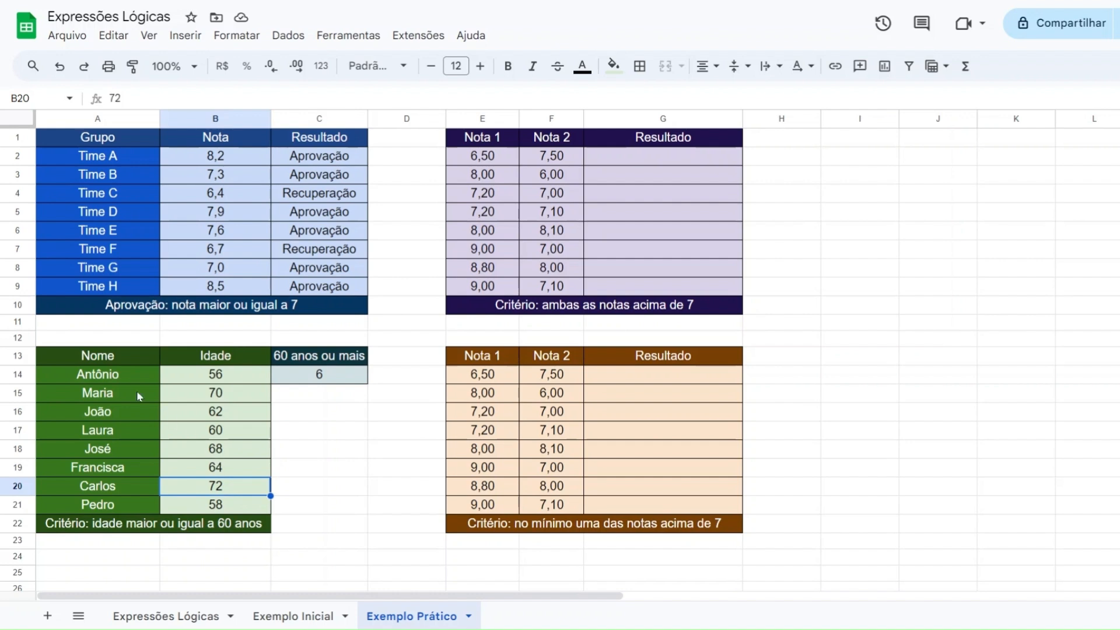
# - Set the age in B17 to 58 to test how the count in C14 responds
pyautogui.click(257, 435)
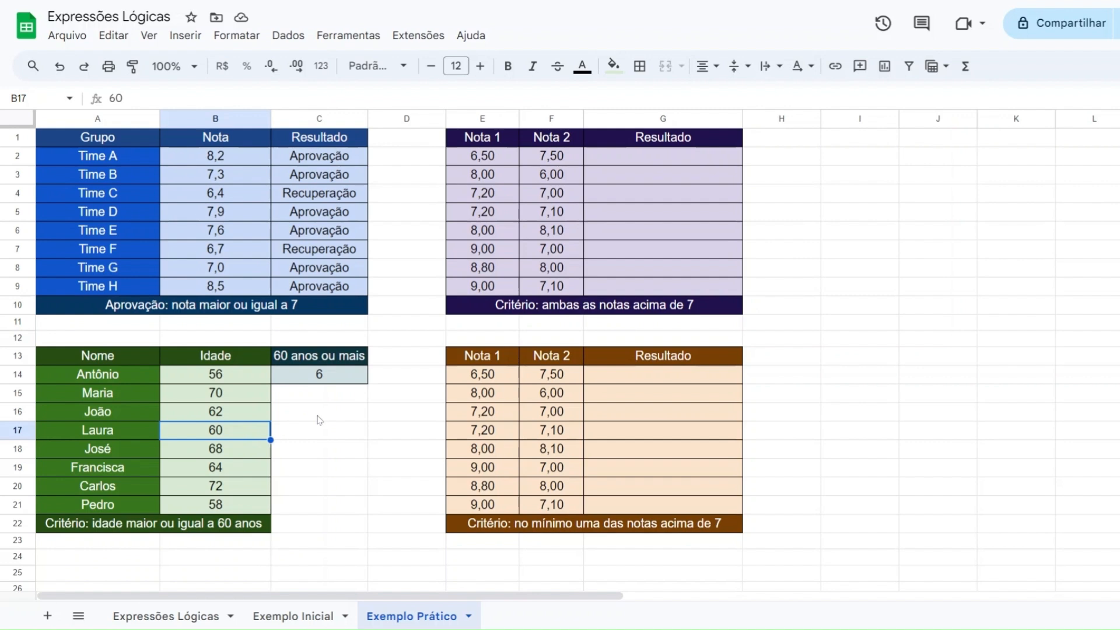
pyautogui.write('58')
pyautogui.press('Return')
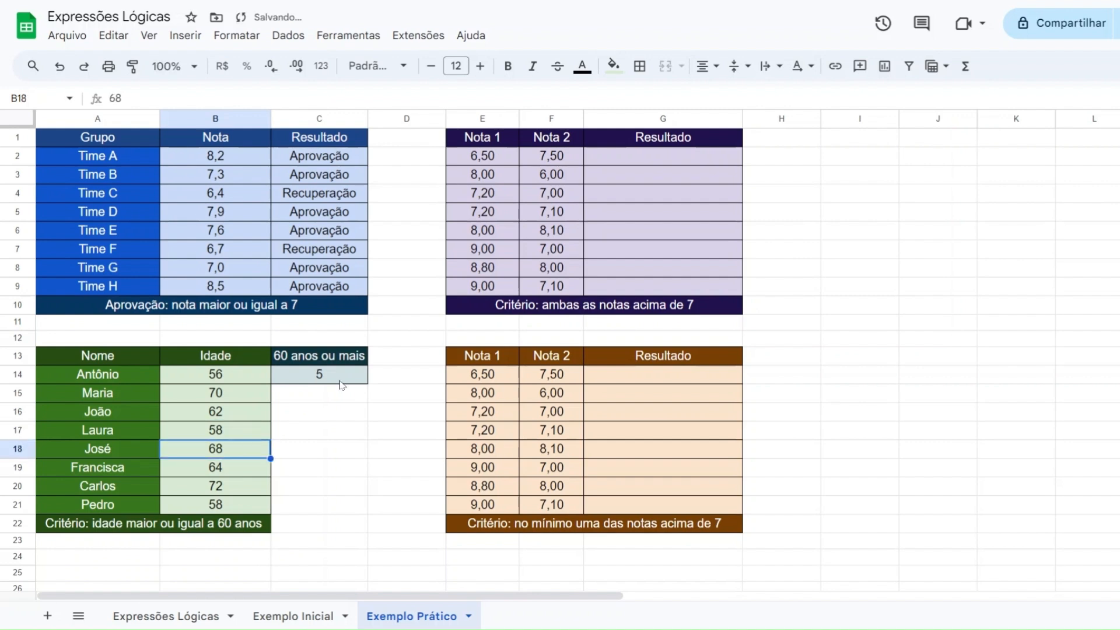
# - Set the age in B17 back to 60 and select the count in C14
pyautogui.press('Up')
pyautogui.write('60')
pyautogui.press('Up')
pyautogui.press('Up')
pyautogui.press('Up')
pyautogui.write('70')
pyautogui.press('Return')
pyautogui.hotkey('ctrl', 'z')
pyautogui.press('Right')
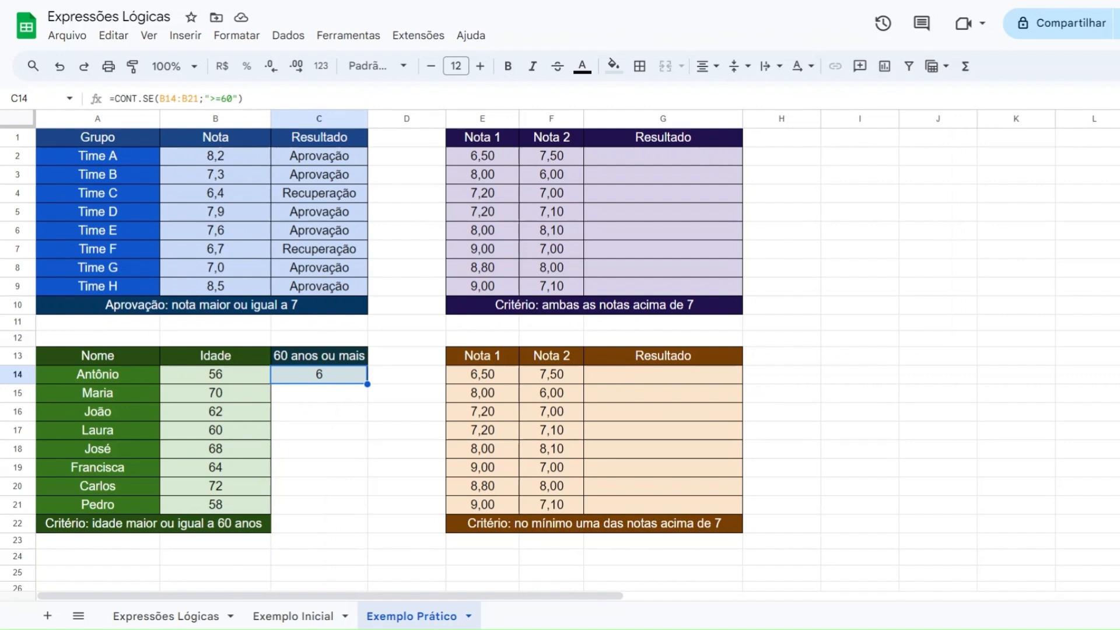
# - Clear all the ages in B14:B21
pyautogui.click(233, 377)
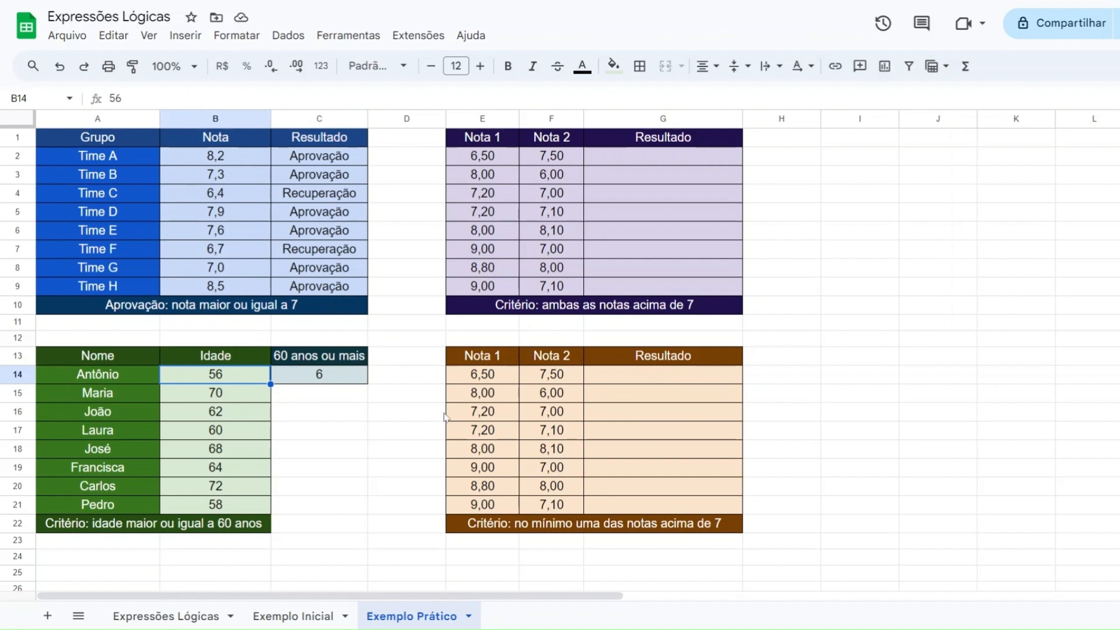
pyautogui.hotkey('shift', 'Down')
pyautogui.hotkey('shift', 'Down')
pyautogui.hotkey('shift', 'Down')
pyautogui.hotkey('shift', 'Down')
pyautogui.hotkey('shift', 'Down')
pyautogui.hotkey('shift', 'Down')
pyautogui.hotkey('shift', 'Down')
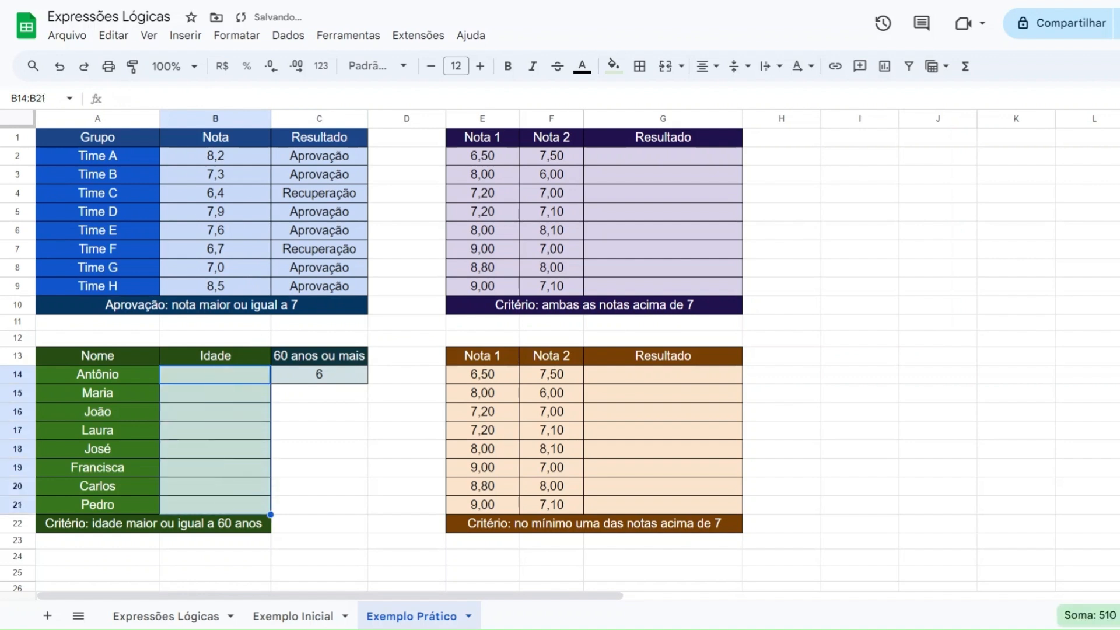
pyautogui.press('Delete')
# - Fill B14:B21 with Sim, Não, Sim, Não, Não, Sim, Sim, Não
pyautogui.write('Sim')
pyautogui.press('Return')
pyautogui.write('Não Sim Não Não Sim Sim N')
pyautogui.press('Return')
# - Change the criterion in C14's CONT.SE formula to "Sim", keeping the range B14:B21
pyautogui.click(357, 380)
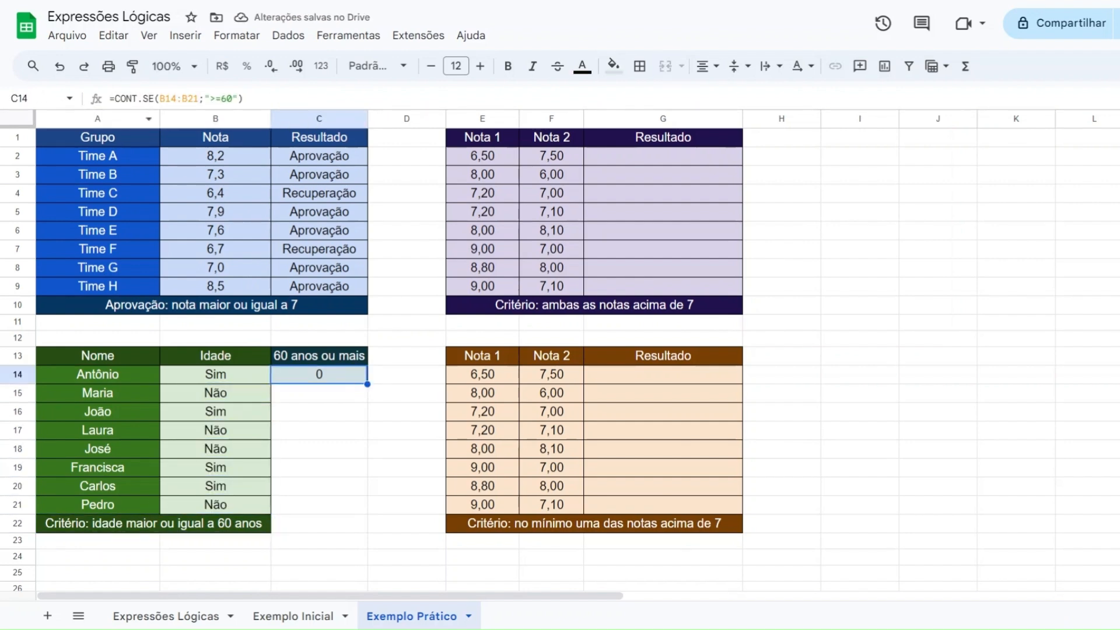
pyautogui.click(244, 98)
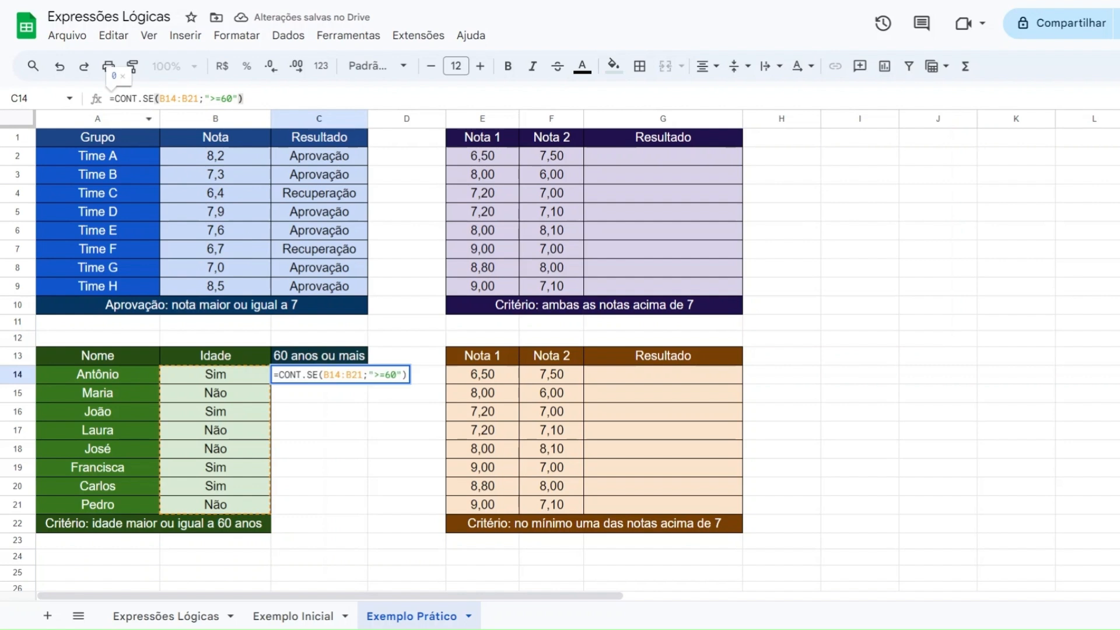
pyautogui.press('Left')
pyautogui.press('Left')
pyautogui.press('Left')
pyautogui.press('Left')
pyautogui.press('Left')
pyautogui.press('Left')
pyautogui.hotkey('shift', 'Right')
pyautogui.hotkey('shift', 'Right')
pyautogui.hotkey('shift', 'Right')
pyautogui.hotkey('shift', 'Right')
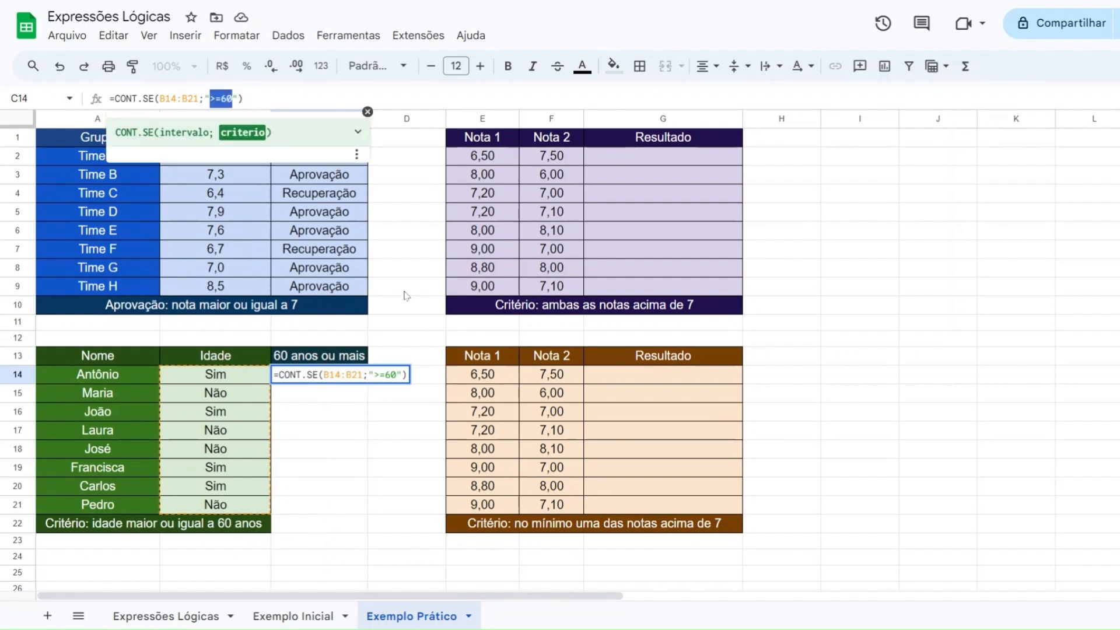
pyautogui.press('BackSpace')
pyautogui.write('Sim')
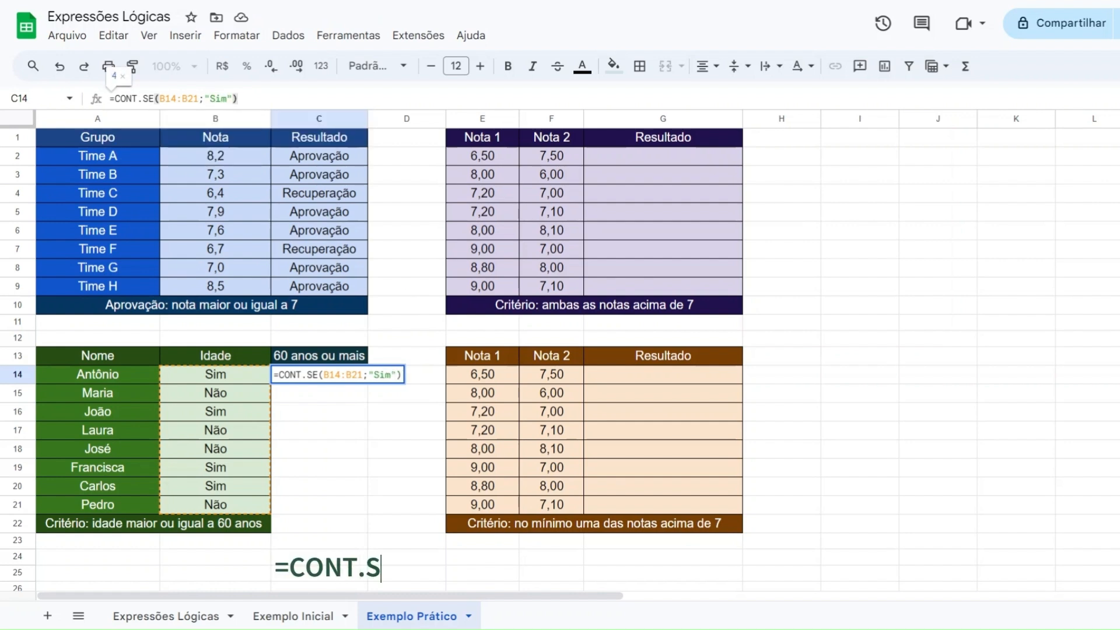
pyautogui.press('Return')
# - Review C14's formula and compare its count with the Sim entries in B14, B16, B19 and B20
pyautogui.click(326, 378)
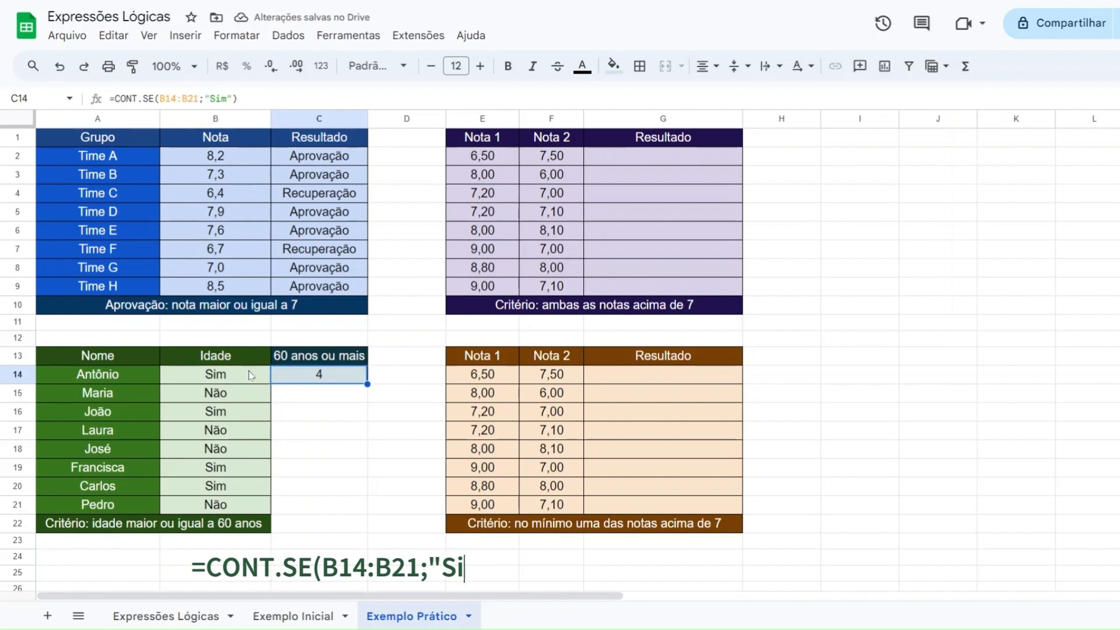
pyautogui.press('F2')
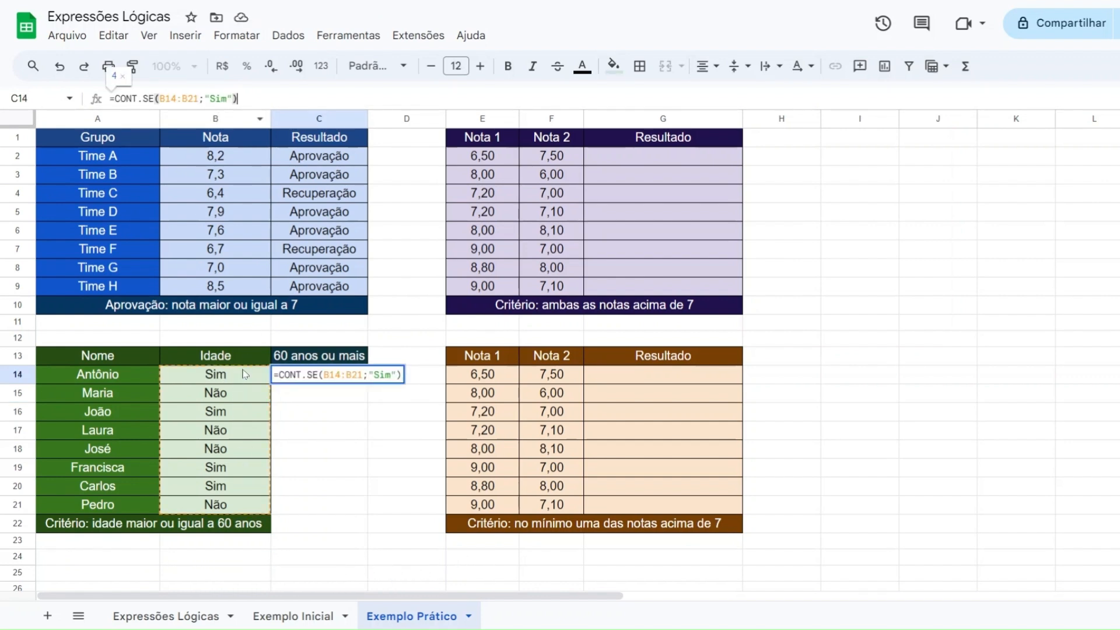
pyautogui.click(237, 381)
pyautogui.click(246, 418)
pyautogui.click(230, 469)
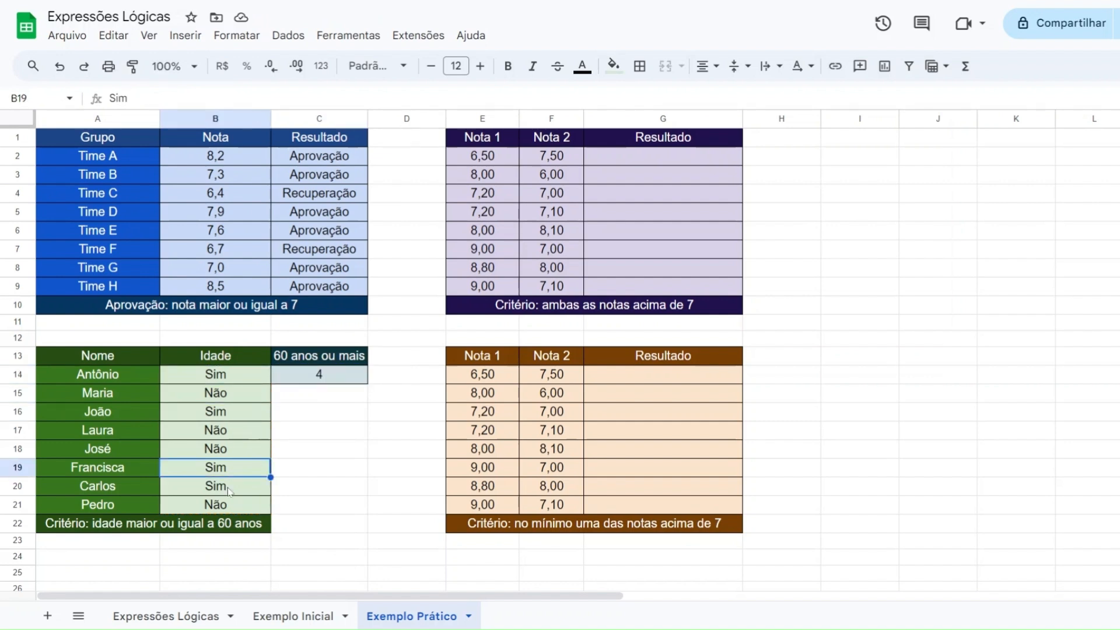
pyautogui.click(231, 483)
# - Change the entry in B17 to Sim to test the text-based count in C14
pyautogui.click(229, 435)
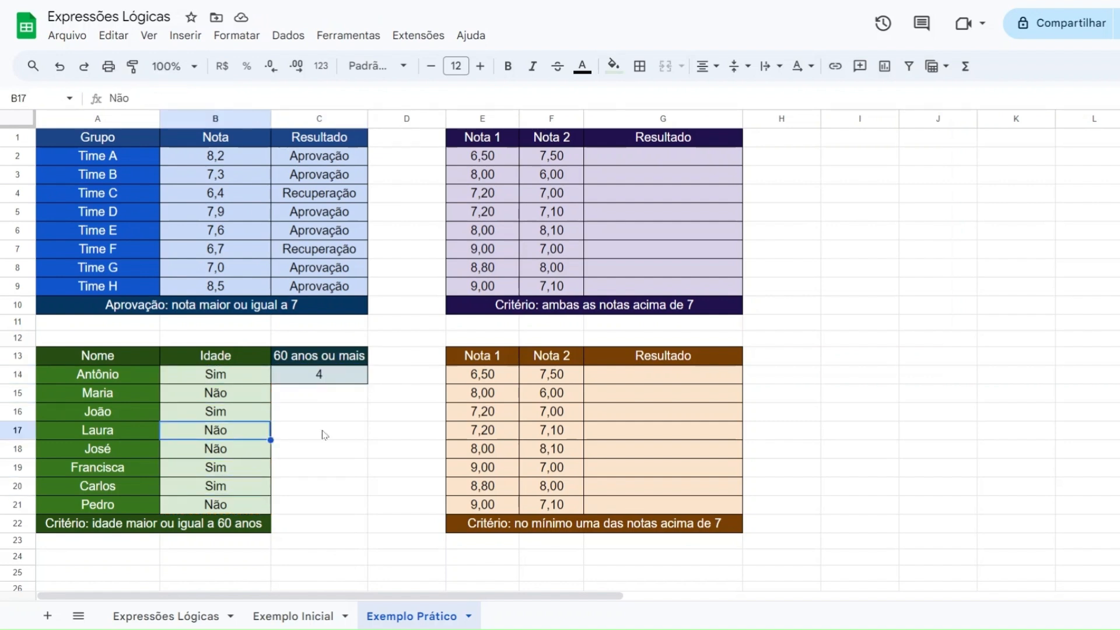
pyautogui.write('Sim')
pyautogui.press('Return')
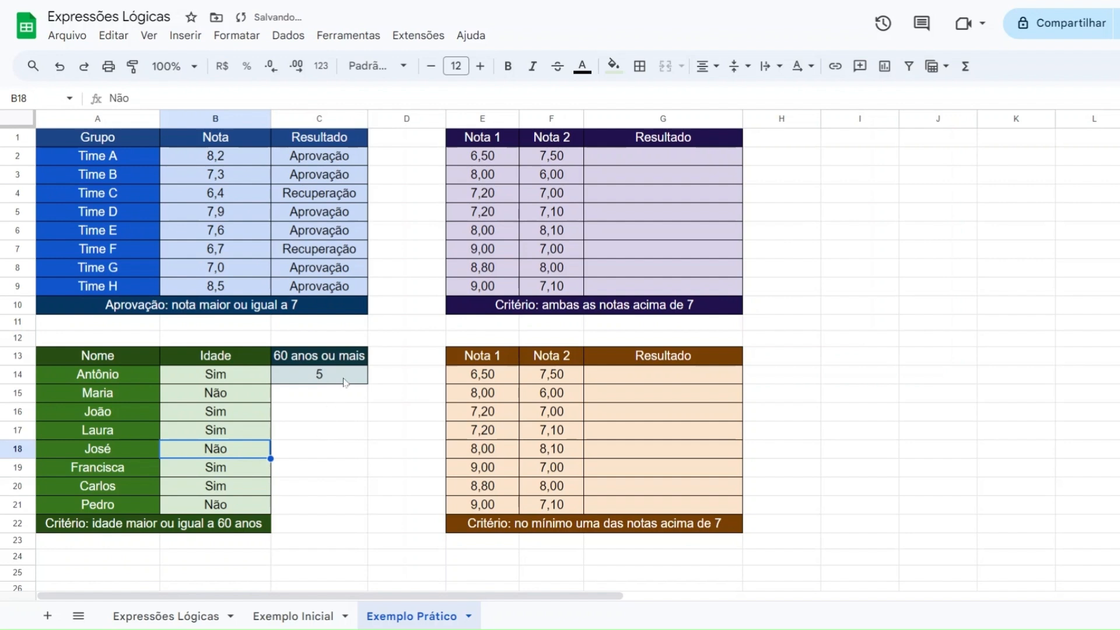
# - Undo the B17 entry, C14's criterion change and the replacement of the ages in B14:B21 with Sim and Não
pyautogui.hotkey('ctrl', 'z')
pyautogui.hotkey('ctrl', 'z')
pyautogui.hotkey('ctrl', 'z')
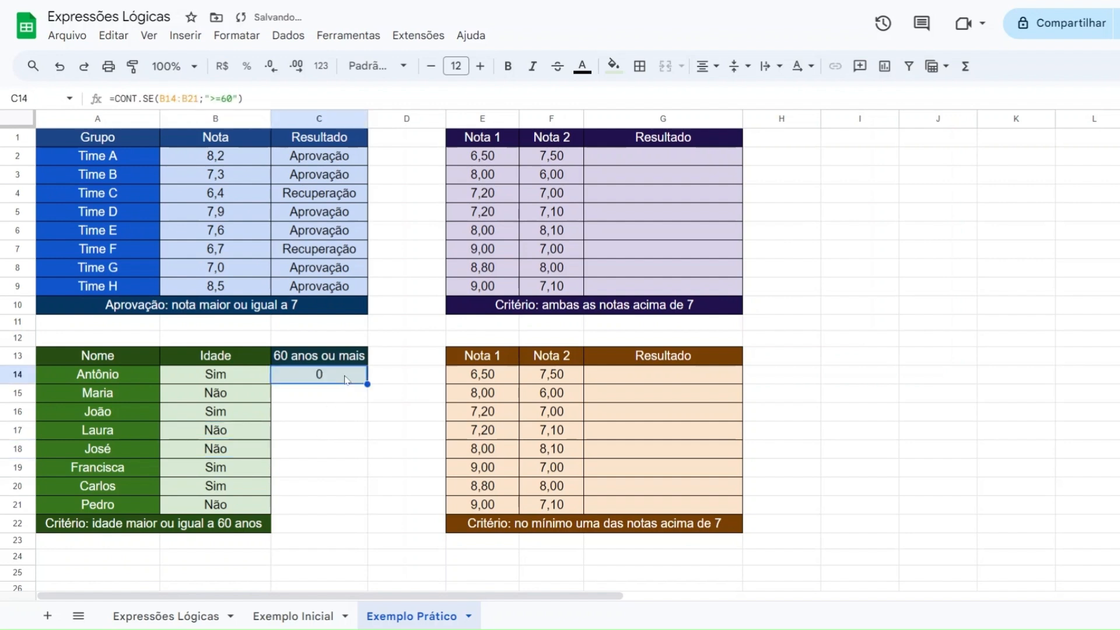
pyautogui.hotkey('ctrl', 'z')
pyautogui.hotkey('ctrl', 'z')
pyautogui.hotkey('ctrl', 'z')
pyautogui.hotkey('ctrl', 'z')
pyautogui.hotkey('ctrl', 'z')
pyautogui.hotkey('ctrl', 'z')
pyautogui.hotkey('ctrl', 'z')
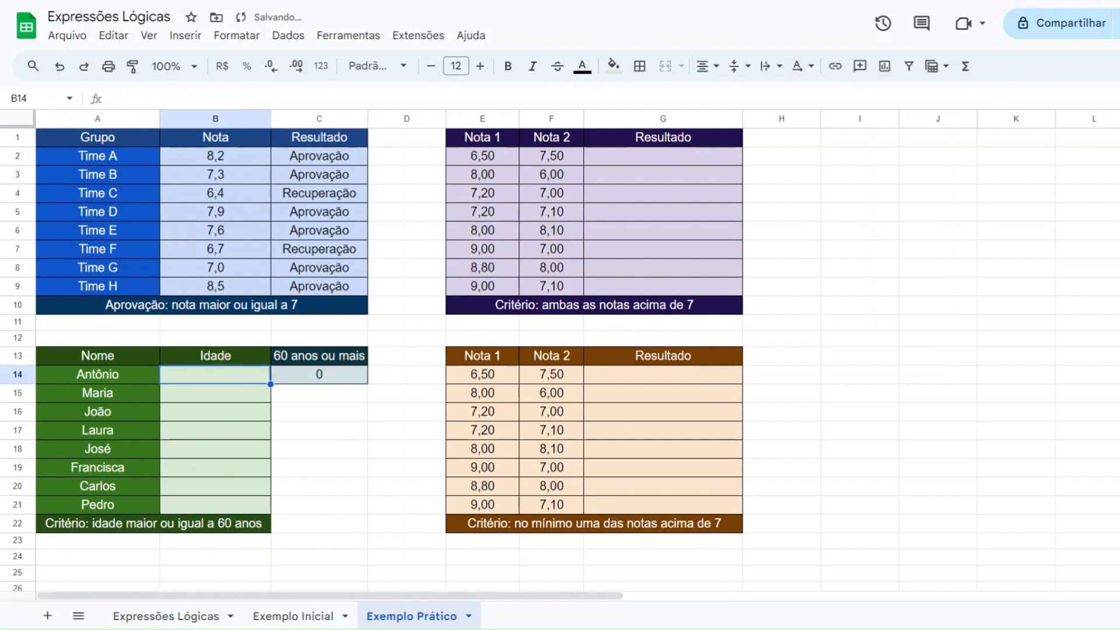
# - Try starting an IFS formula in H4, then discard it
pyautogui.click(754, 195)
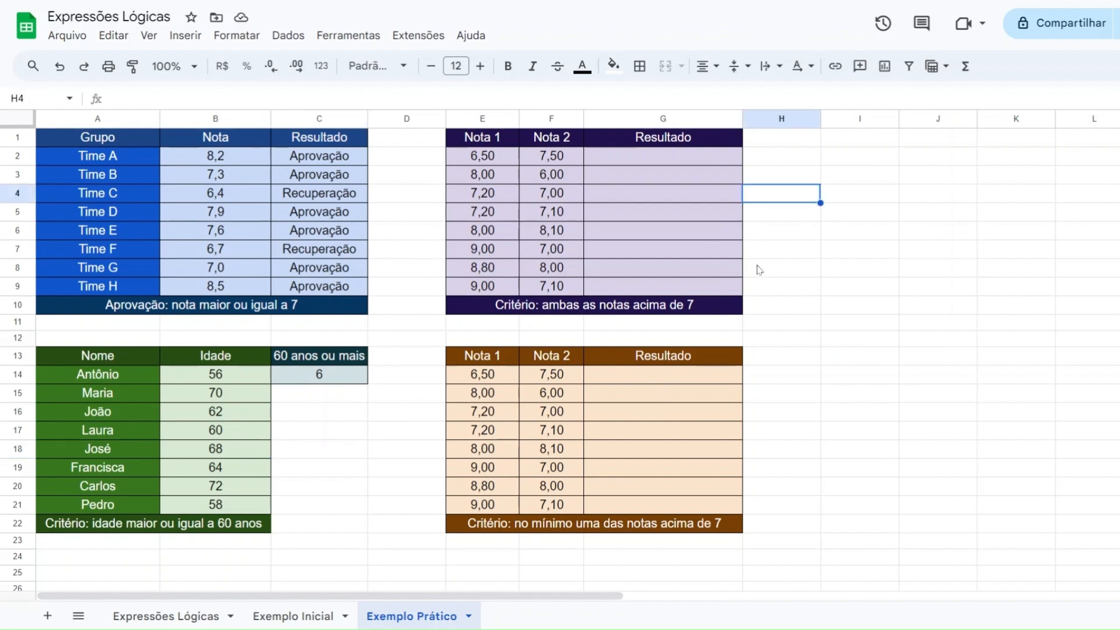
pyautogui.write('=ifs')
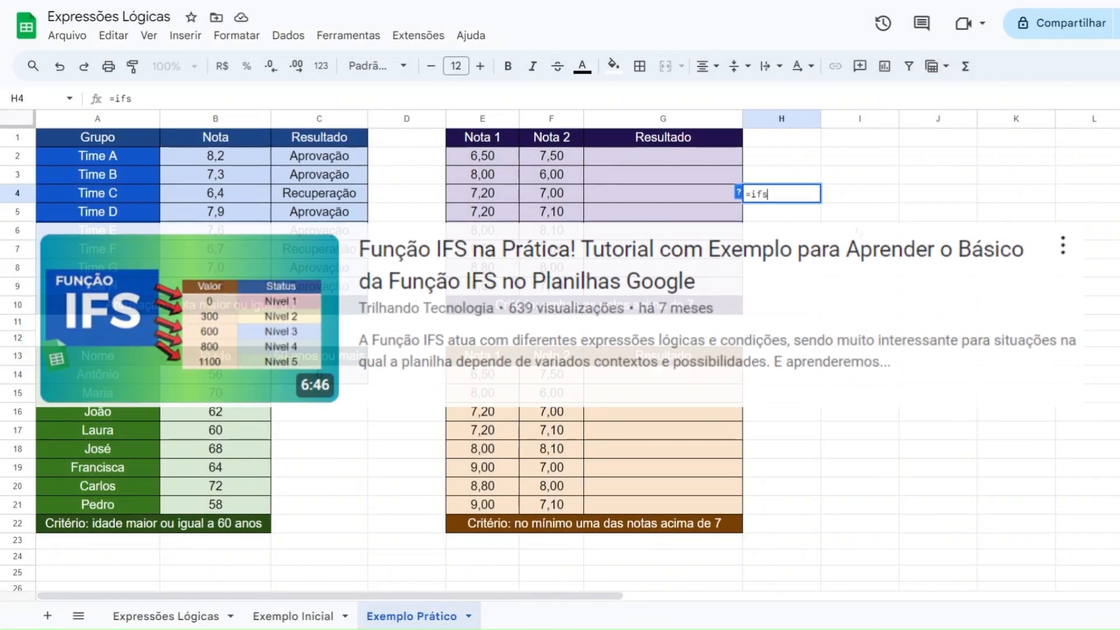
pyautogui.press('Escape')
# - Preview the E function in G2 and the OU function in G15, discarding both formula drafts
pyautogui.click(658, 161)
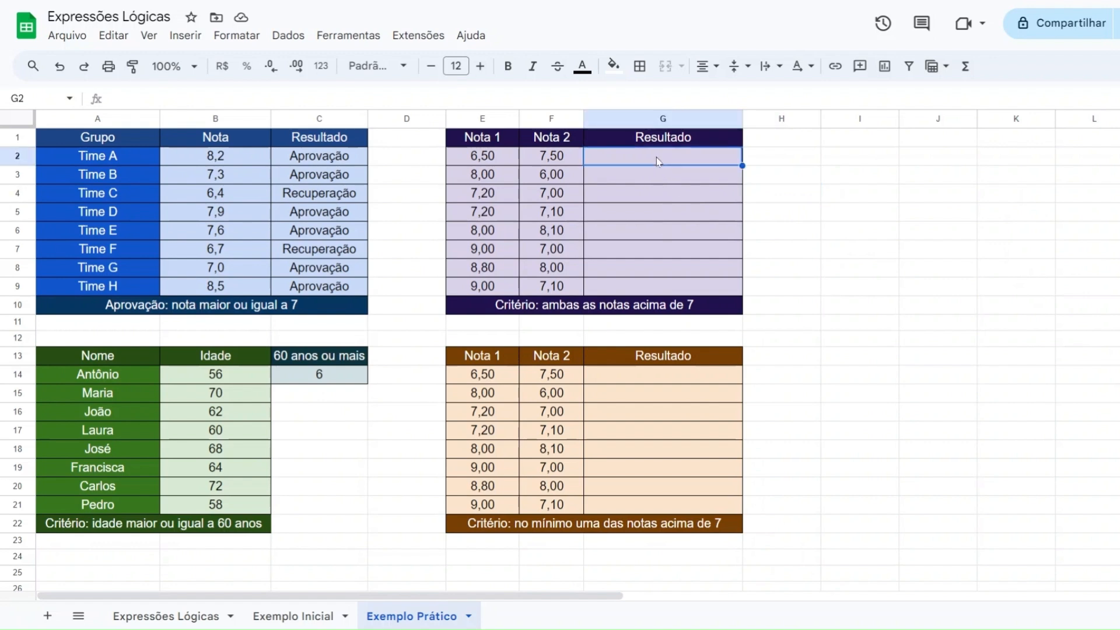
pyautogui.write('=e')
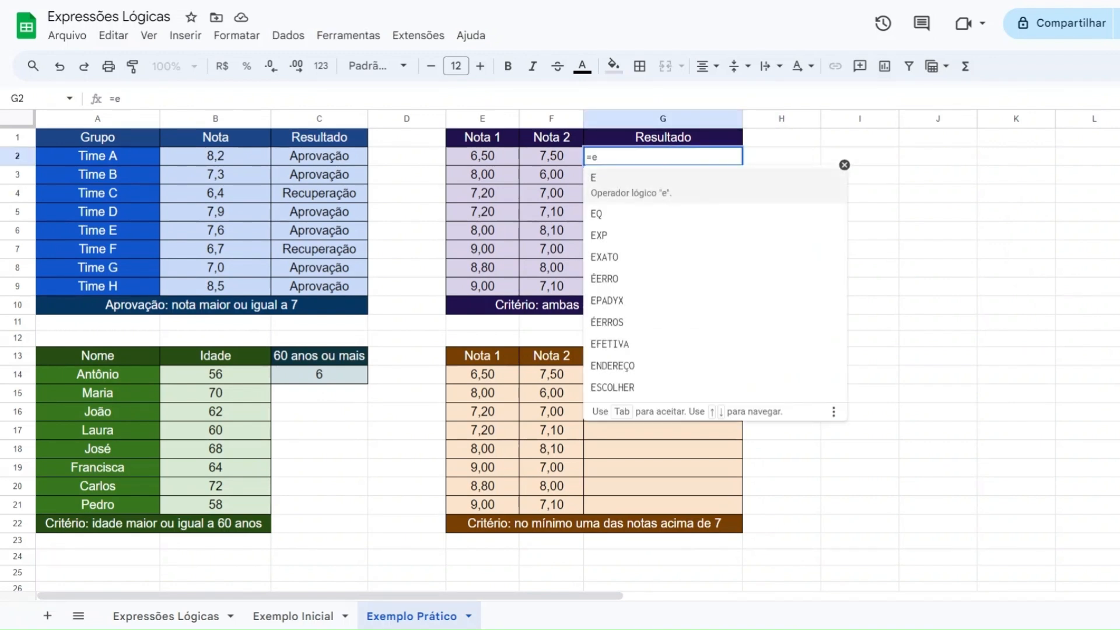
pyautogui.press('Escape')
pyautogui.click(621, 393)
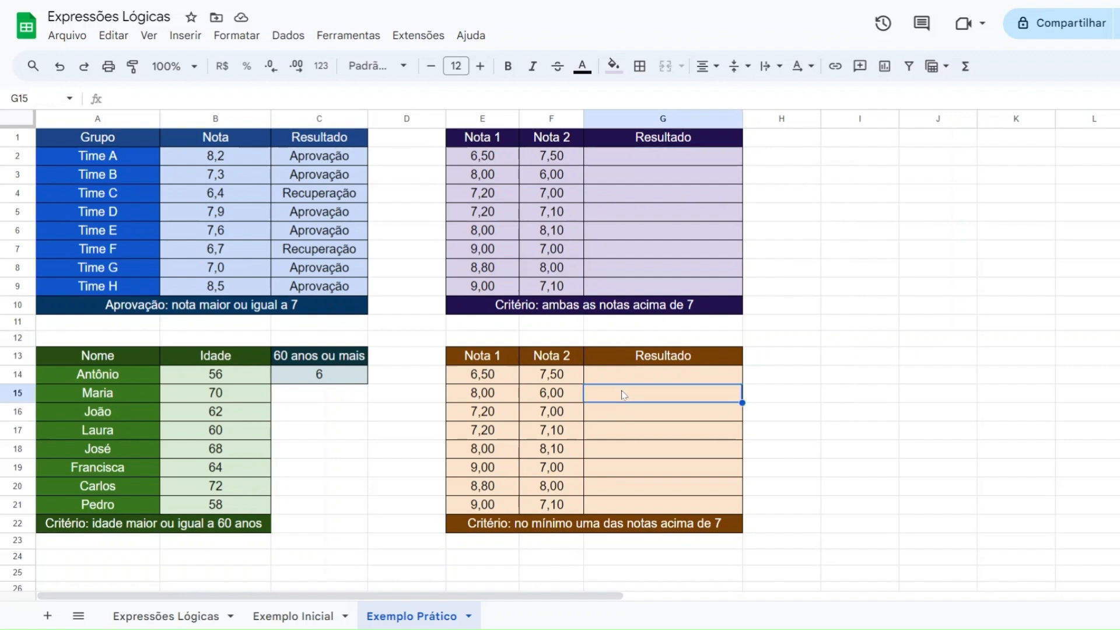
pyautogui.write('=ou')
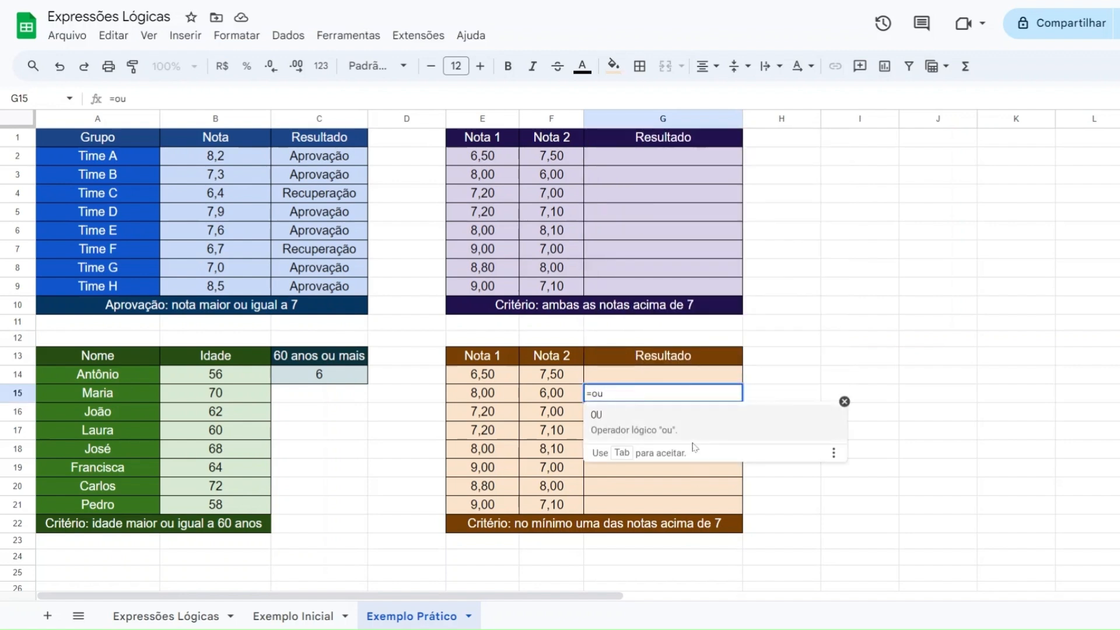
pyautogui.press('Escape')
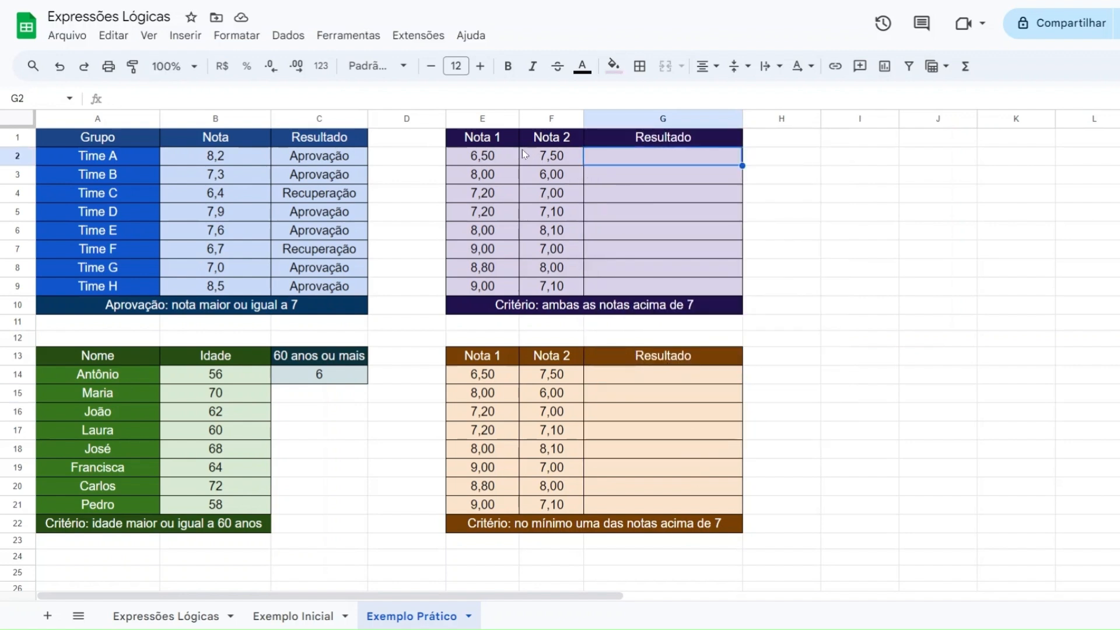
# - Enter =E(E2>7;F2>7) in G2 to test whether both grades in the first row exceed 7
pyautogui.moveTo(503, 143); pyautogui.dragTo(501, 155)
pyautogui.hotkey('ctrl', 'a')
pyautogui.click(500, 155)
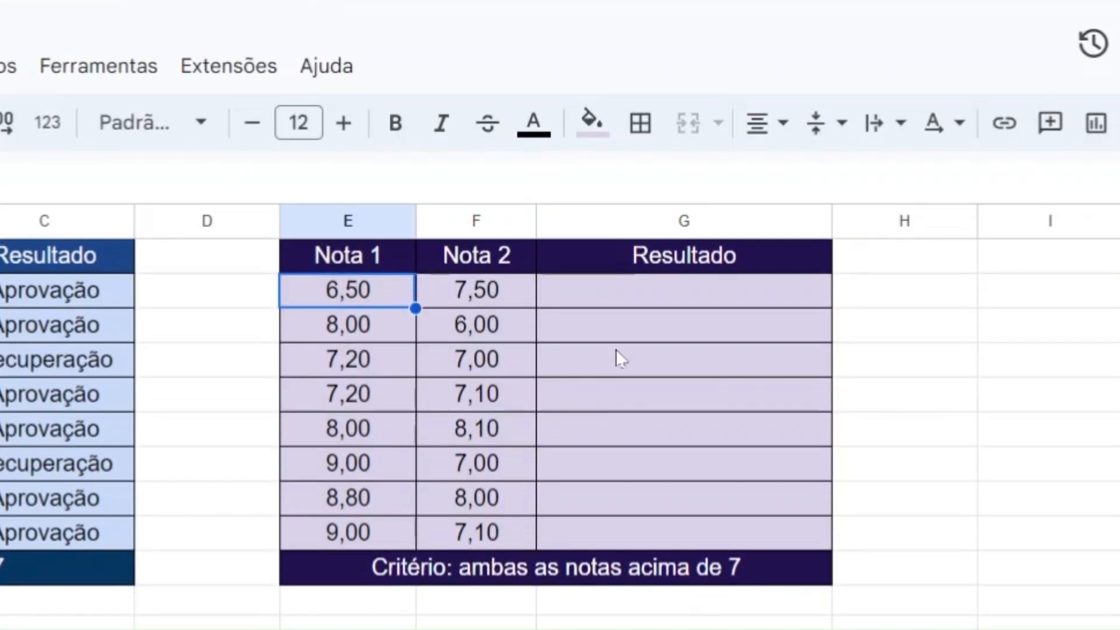
pyautogui.click(656, 293)
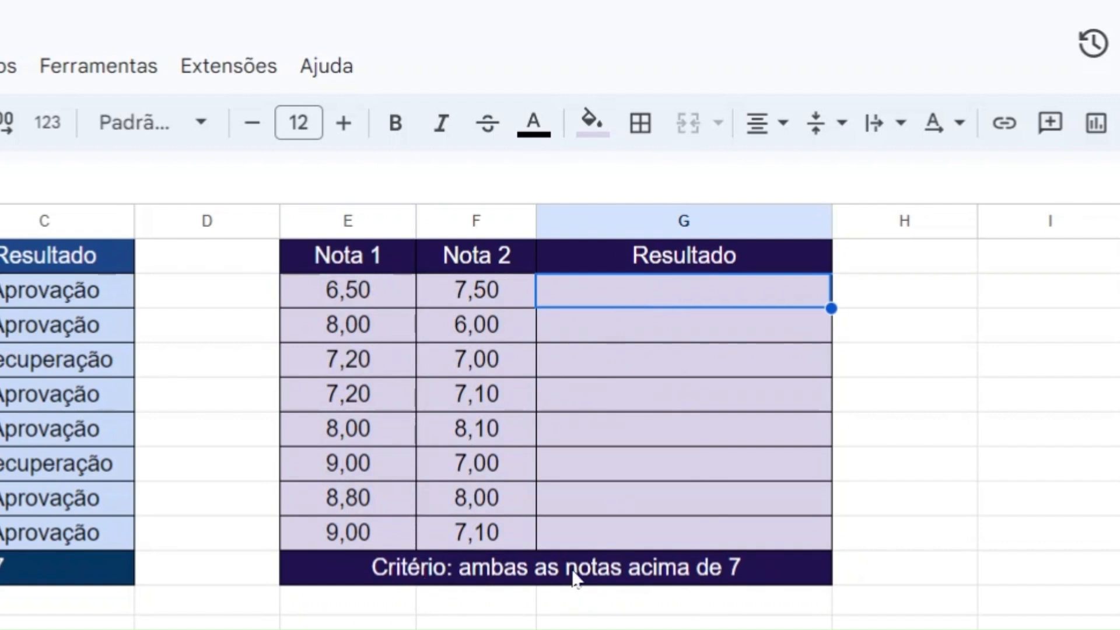
pyautogui.click(545, 574)
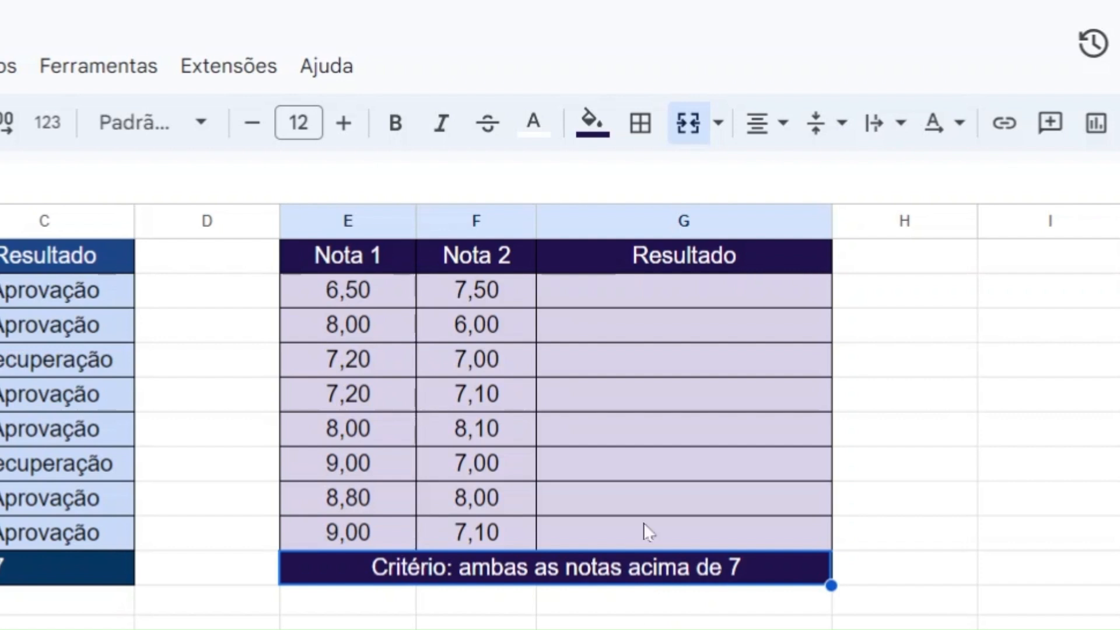
pyautogui.click(606, 301)
pyautogui.write('=e')
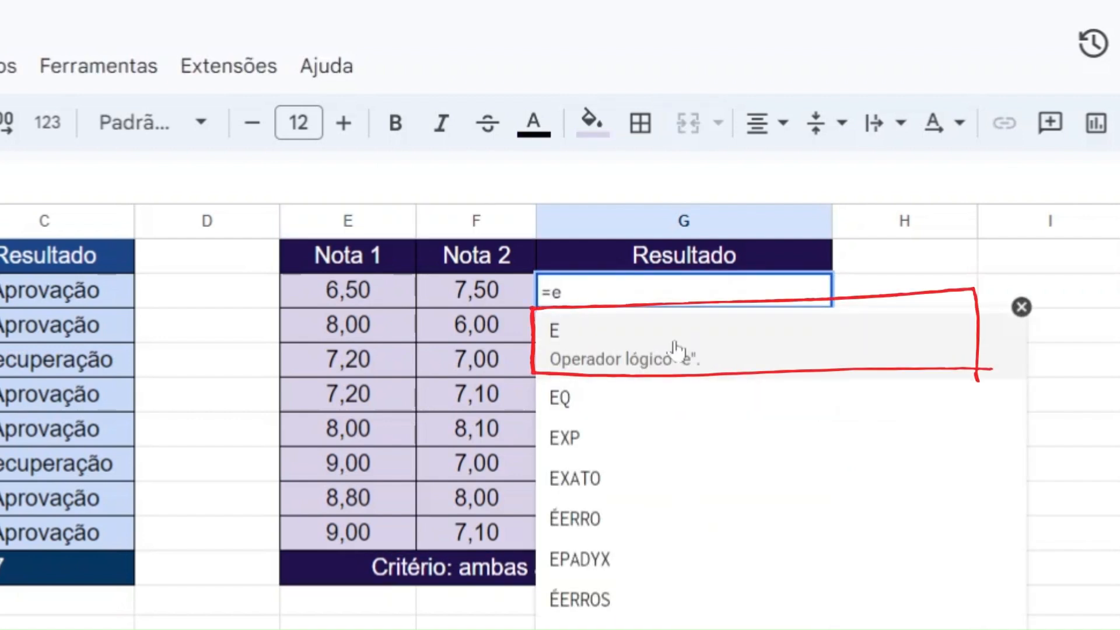
pyautogui.click(721, 350)
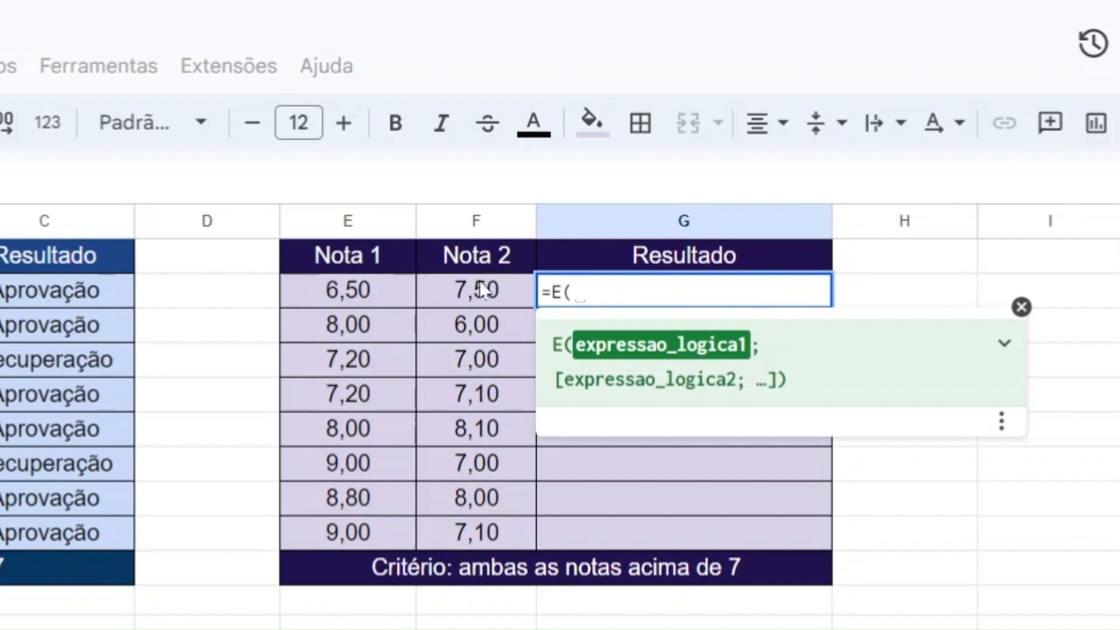
pyautogui.click(340, 292)
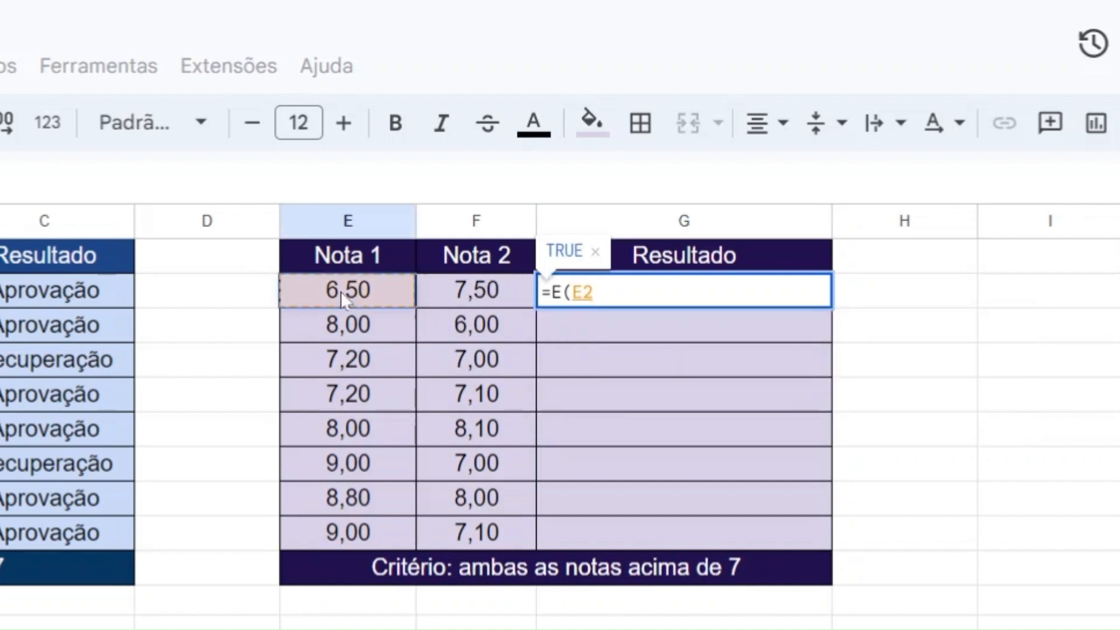
pyautogui.write('>7')
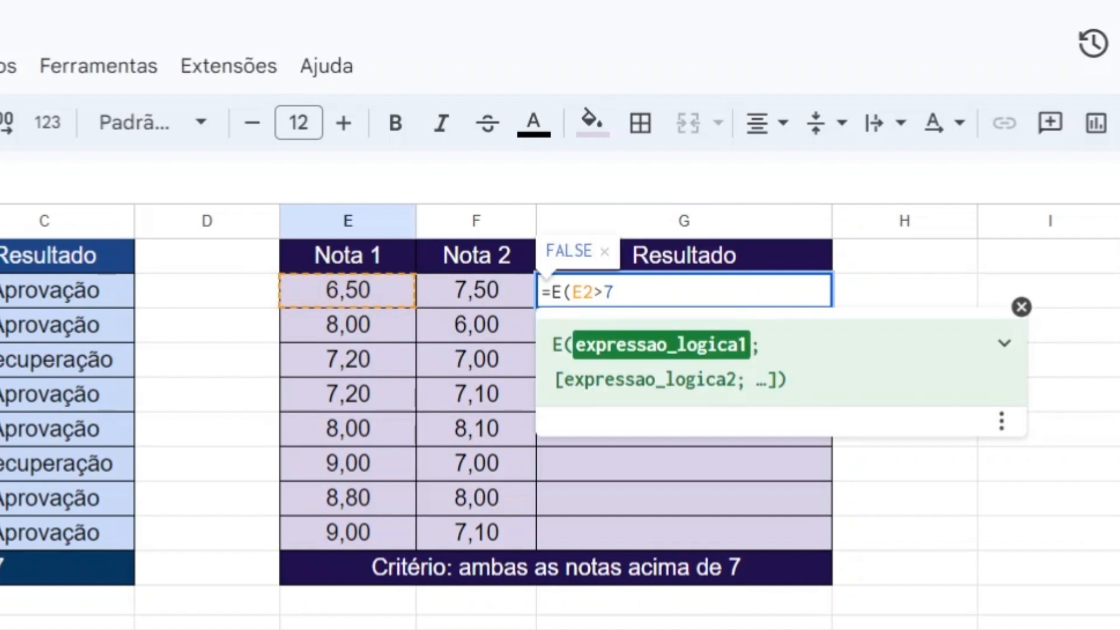
pyautogui.write(';')
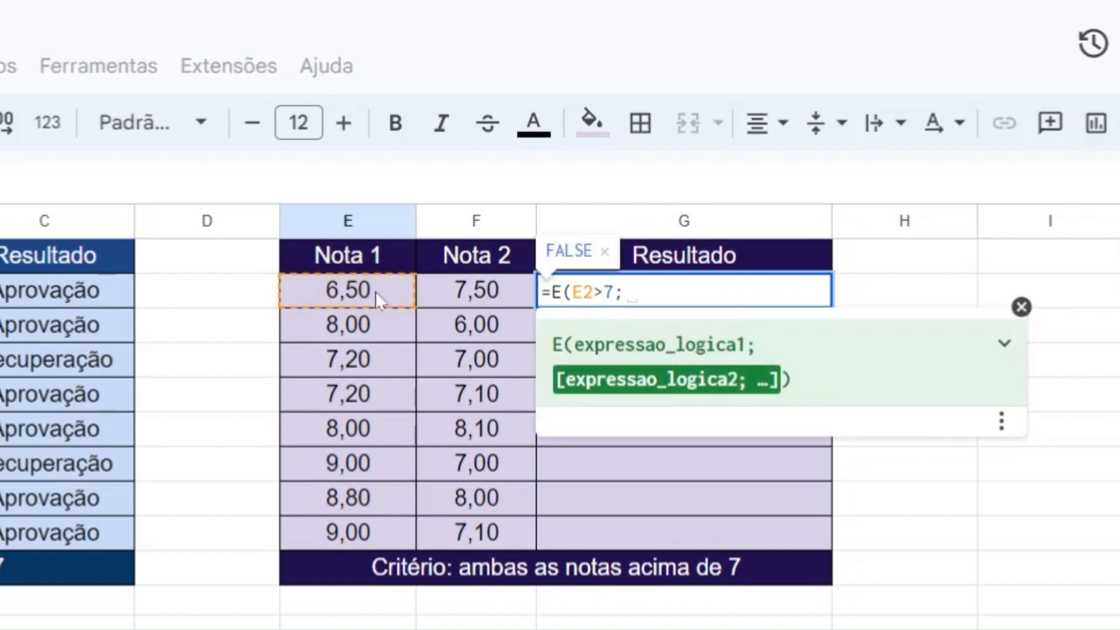
pyautogui.click(451, 287)
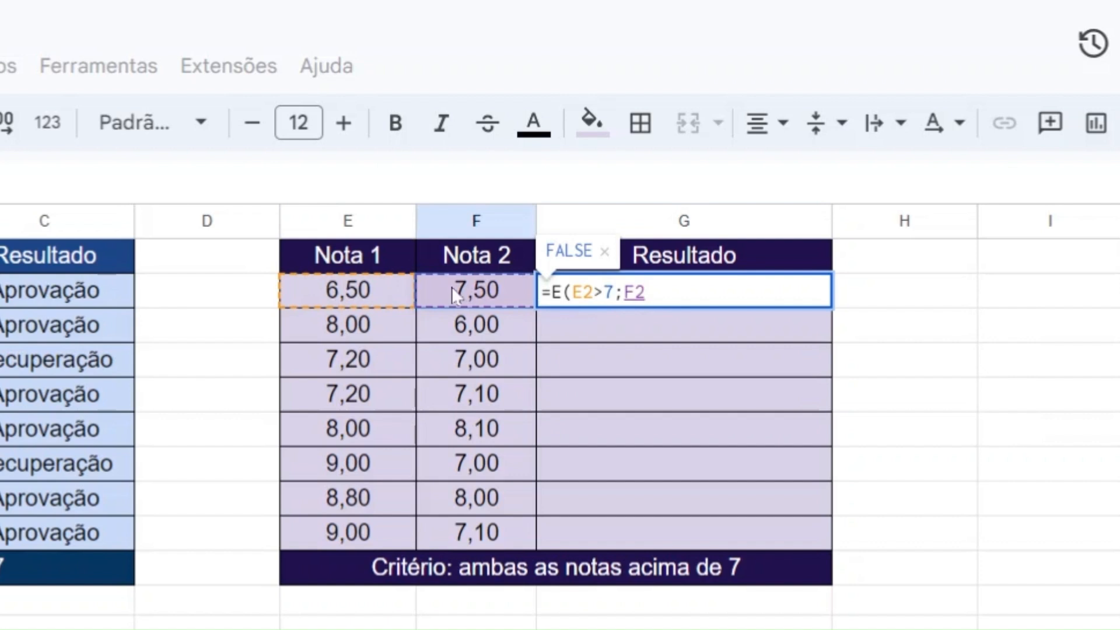
pyautogui.write('>7')
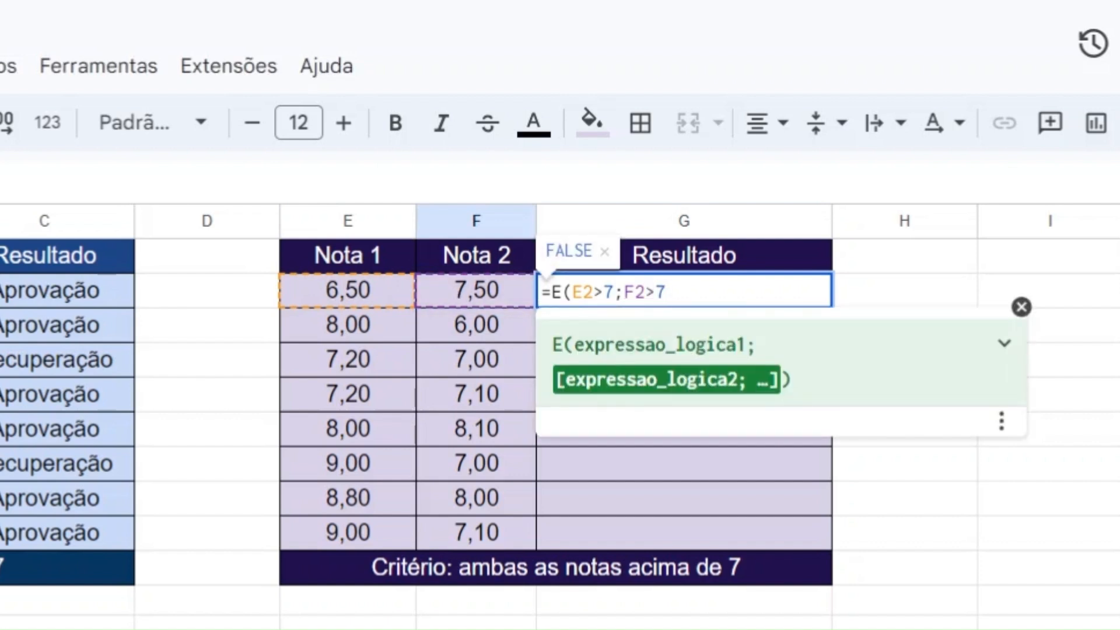
pyautogui.write(')')
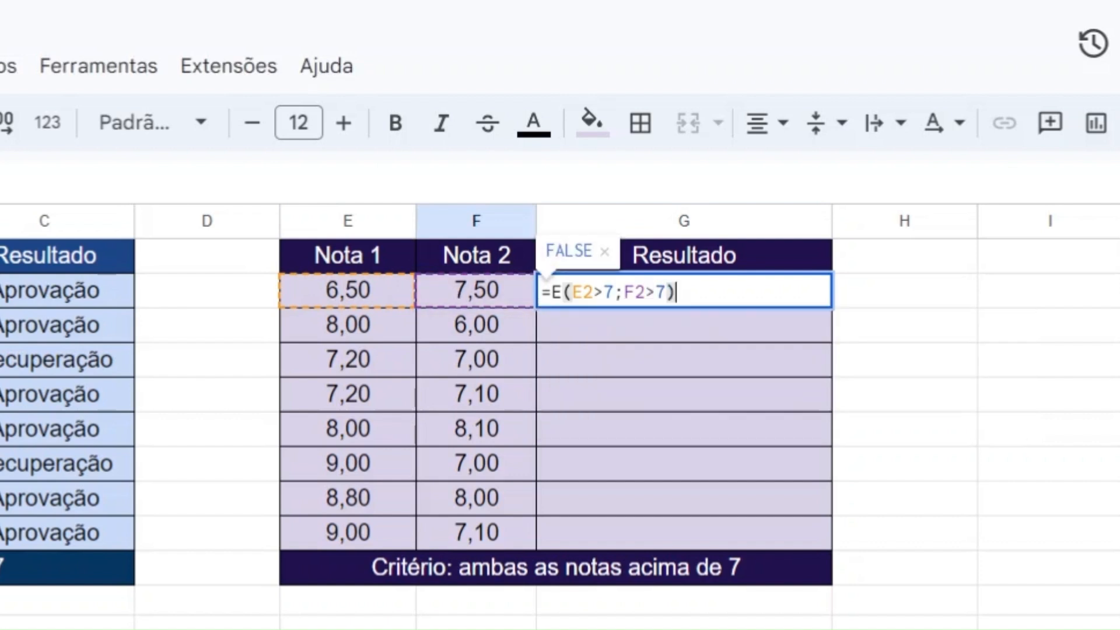
pyautogui.press('Return')
pyautogui.click(912, 543)
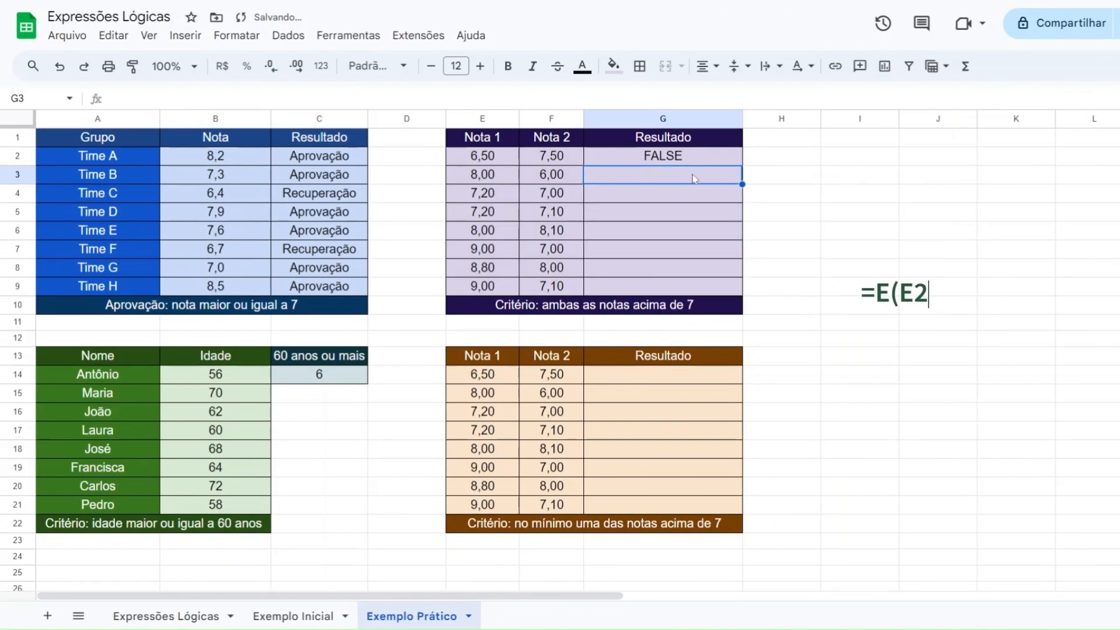
# - Check G2 against the grades in E2 and F2, and copy its E formula down through G9
pyautogui.click(669, 159)
pyautogui.click(535, 158)
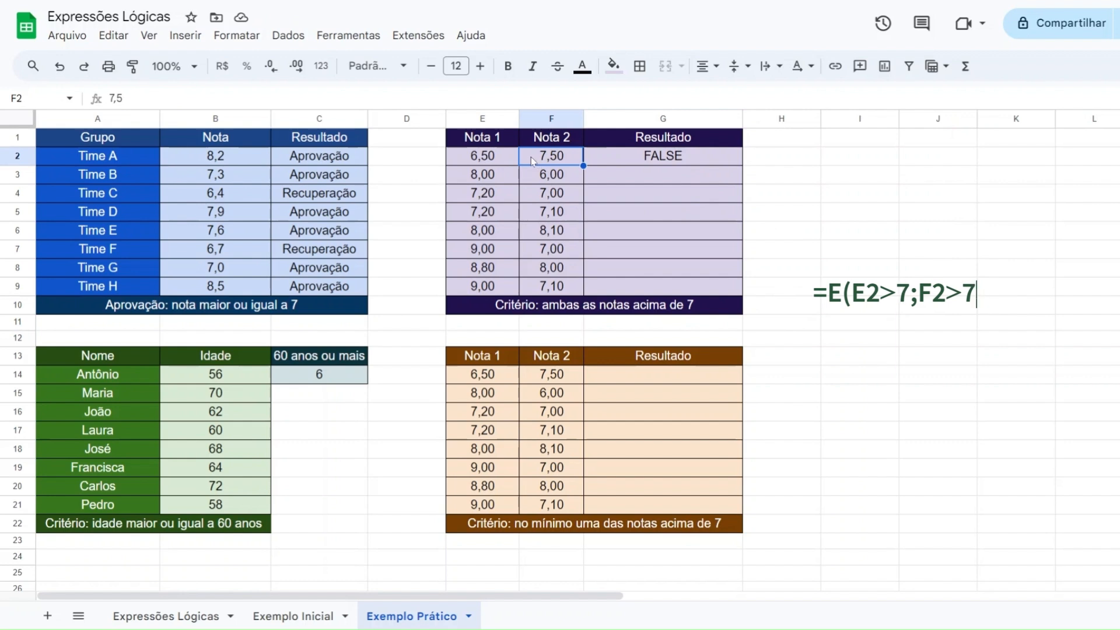
pyautogui.click(489, 161)
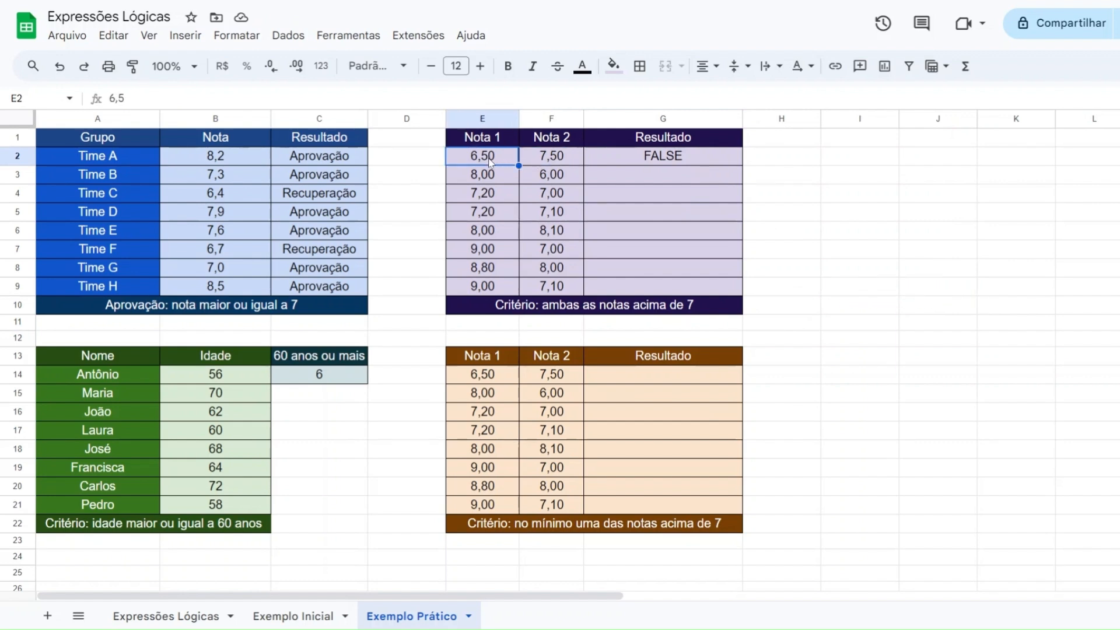
pyautogui.click(653, 161)
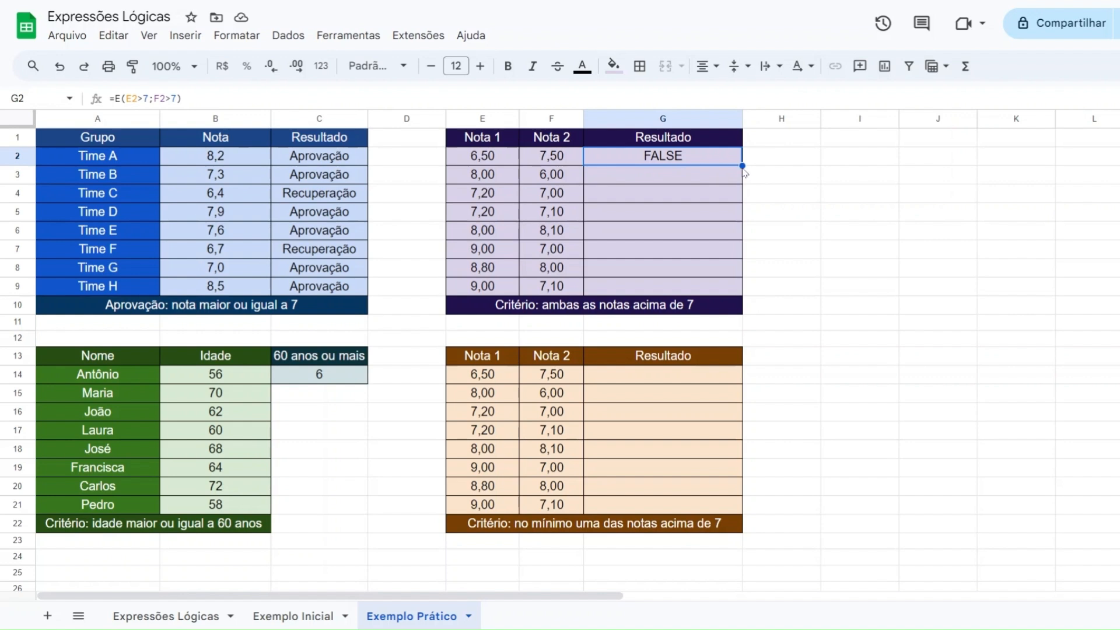
pyautogui.moveTo(742, 166); pyautogui.dragTo(739, 294)
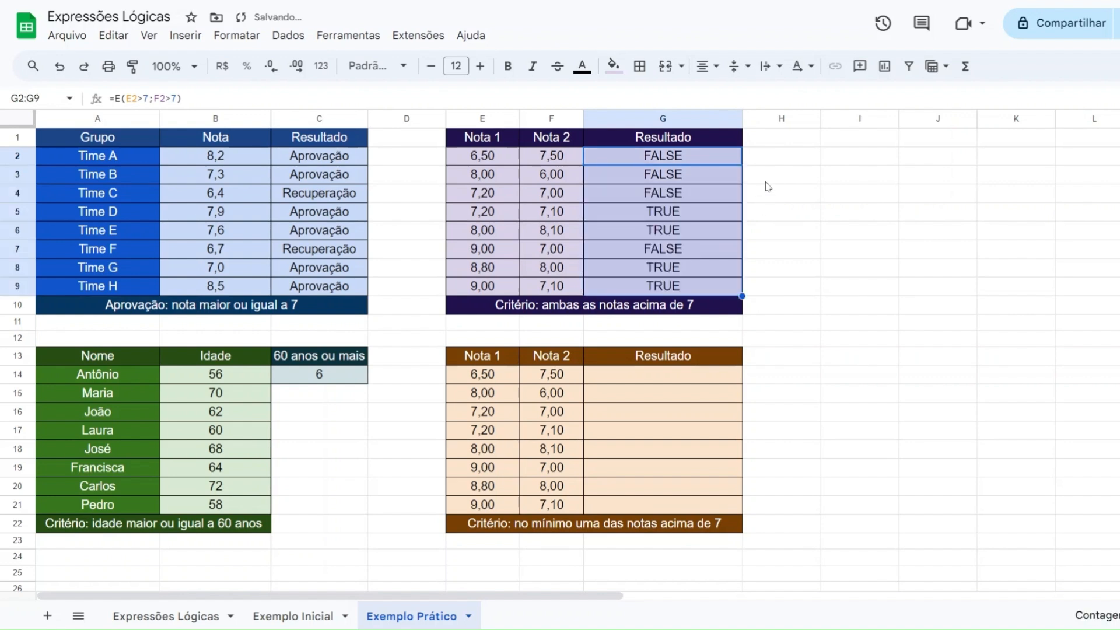
pyautogui.click(766, 178)
# - Examine the E results in G4:G9 against the paired grades in rows 5 to 7
pyautogui.click(623, 199)
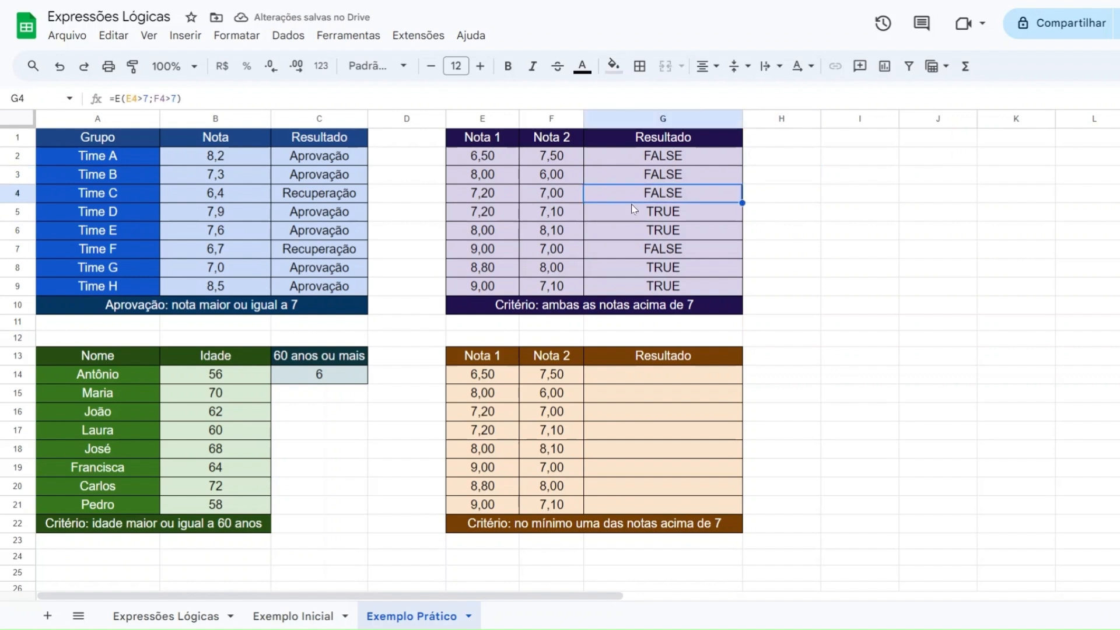
pyautogui.click(636, 211)
pyautogui.click(658, 231)
pyautogui.click(659, 274)
pyautogui.click(664, 289)
pyautogui.click(484, 214)
pyautogui.click(553, 213)
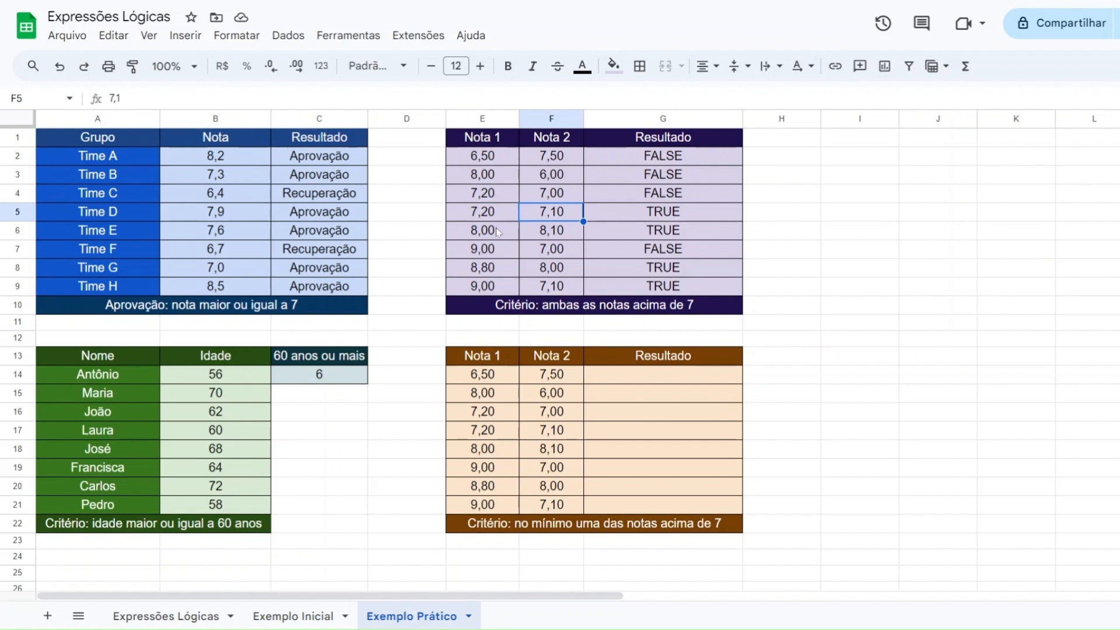
pyautogui.click(499, 234)
pyautogui.click(543, 235)
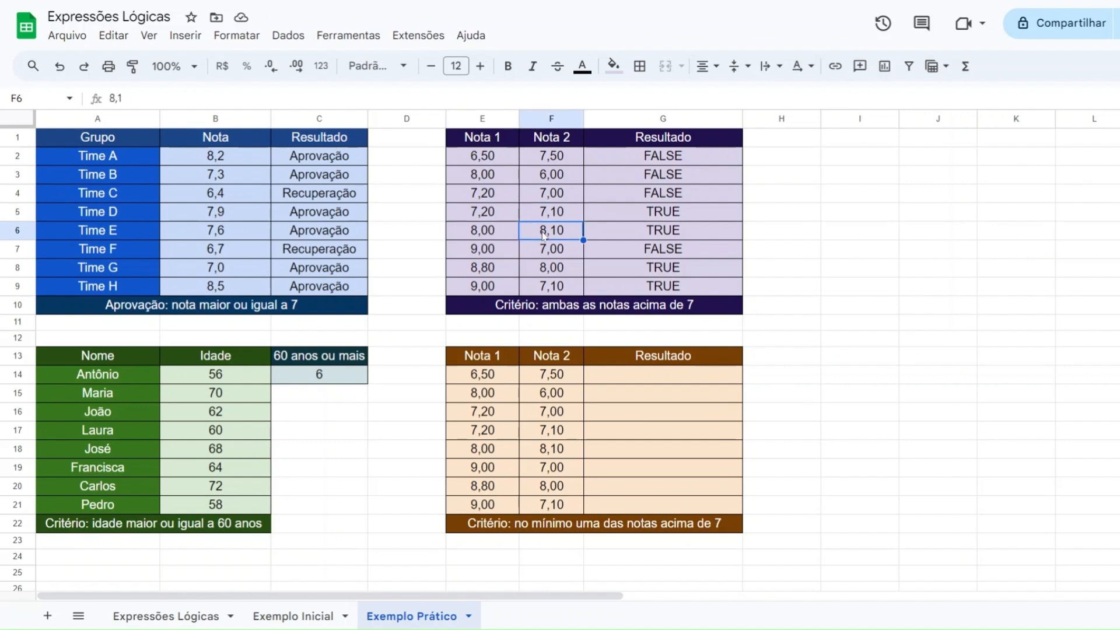
pyautogui.click(499, 217)
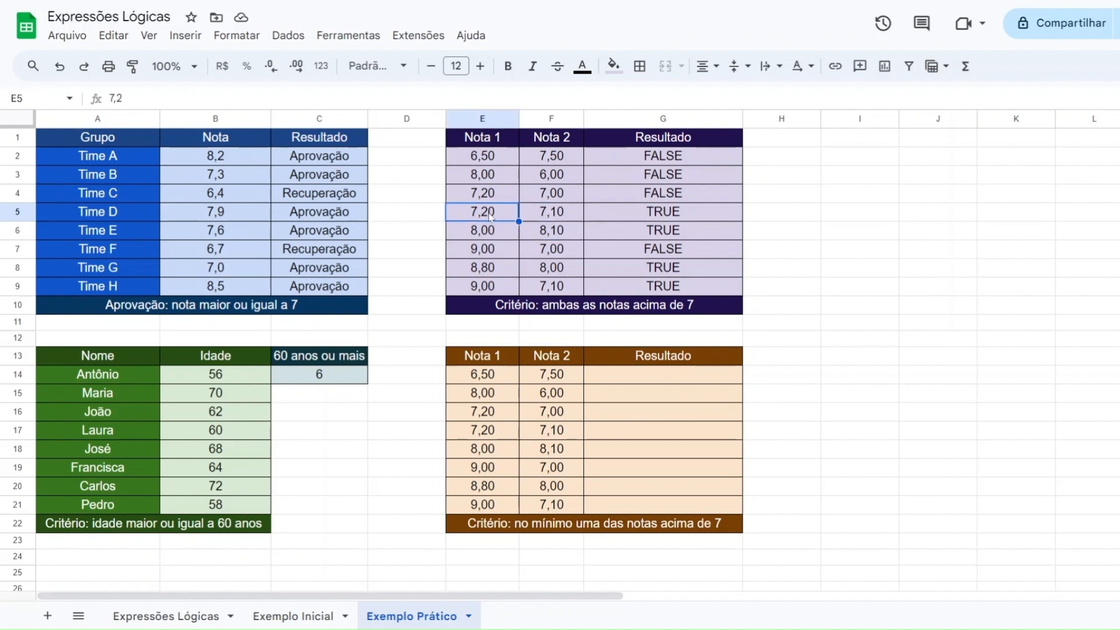
pyautogui.click(551, 214)
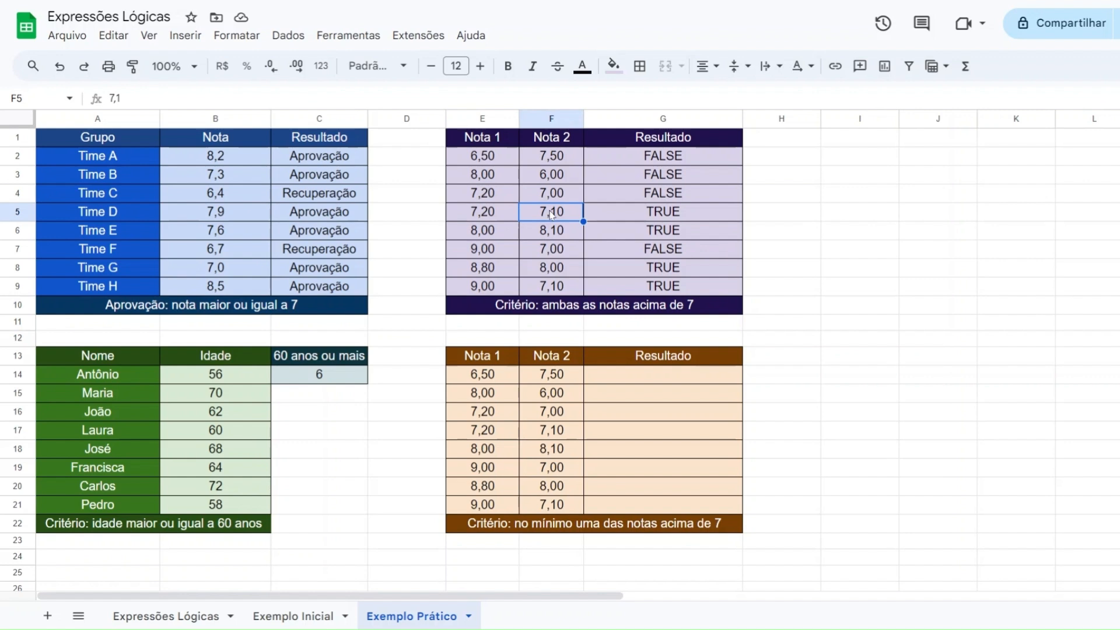
pyautogui.click(495, 234)
pyautogui.click(548, 235)
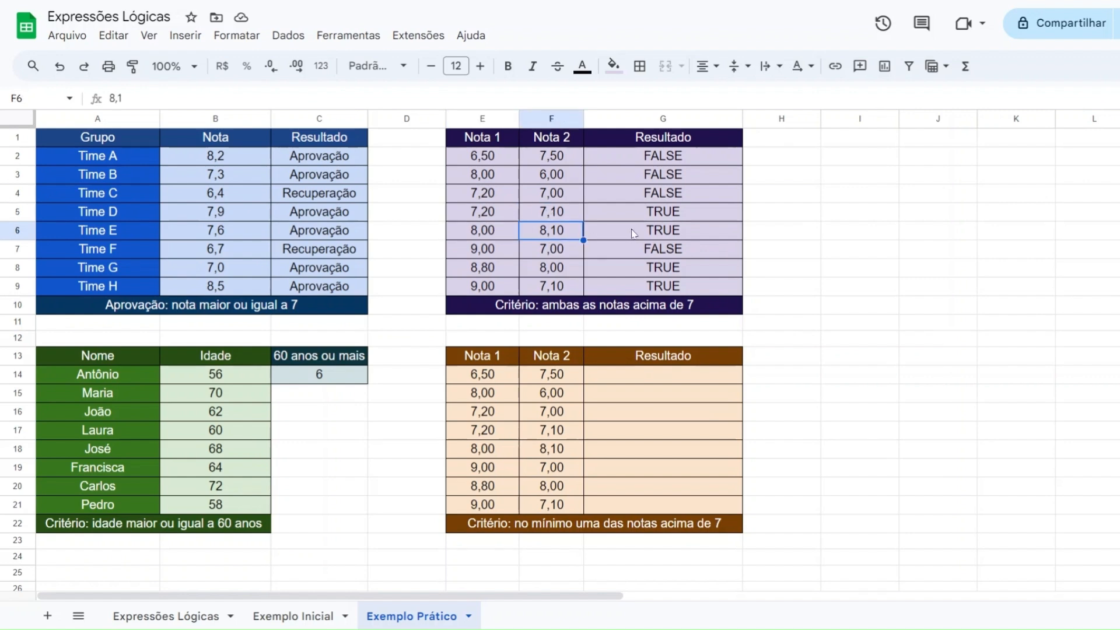
pyautogui.click(489, 253)
pyautogui.click(545, 256)
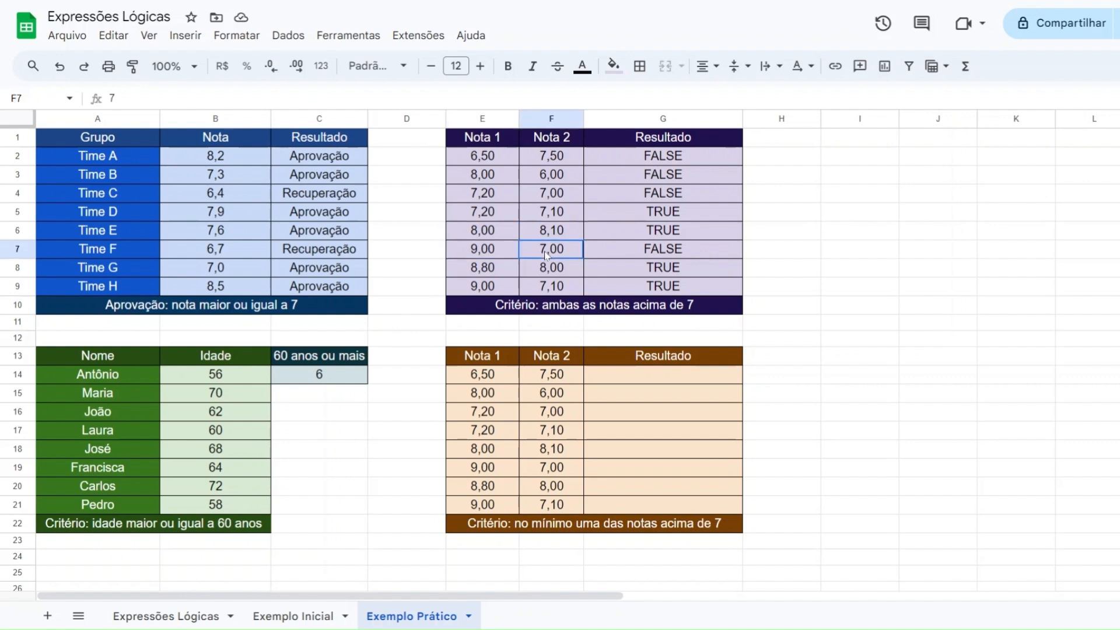
pyautogui.click(628, 250)
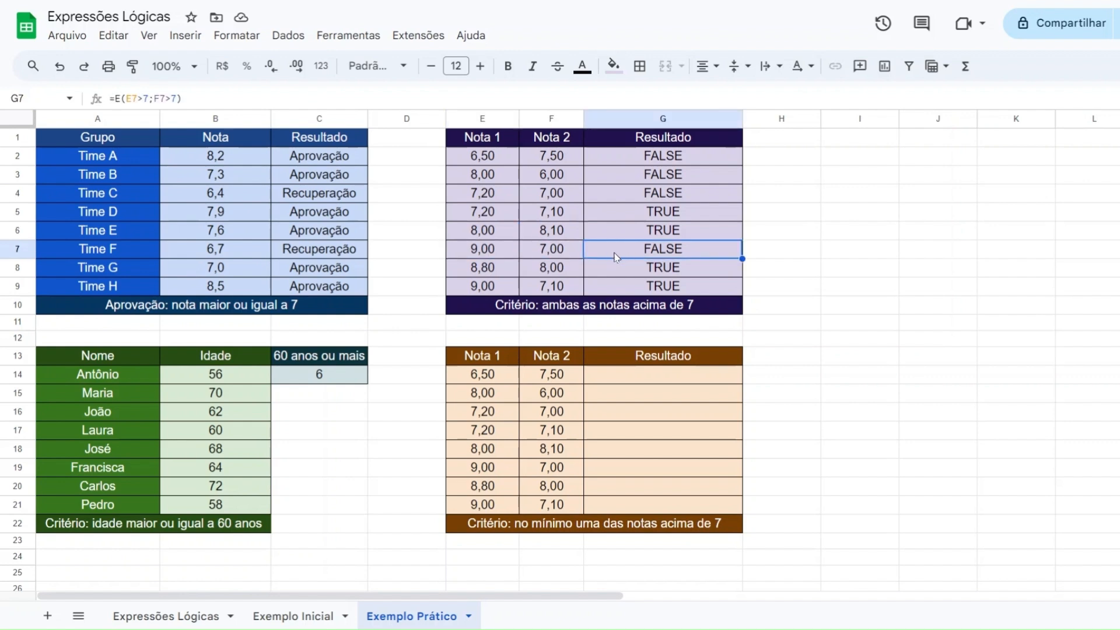
pyautogui.click(564, 255)
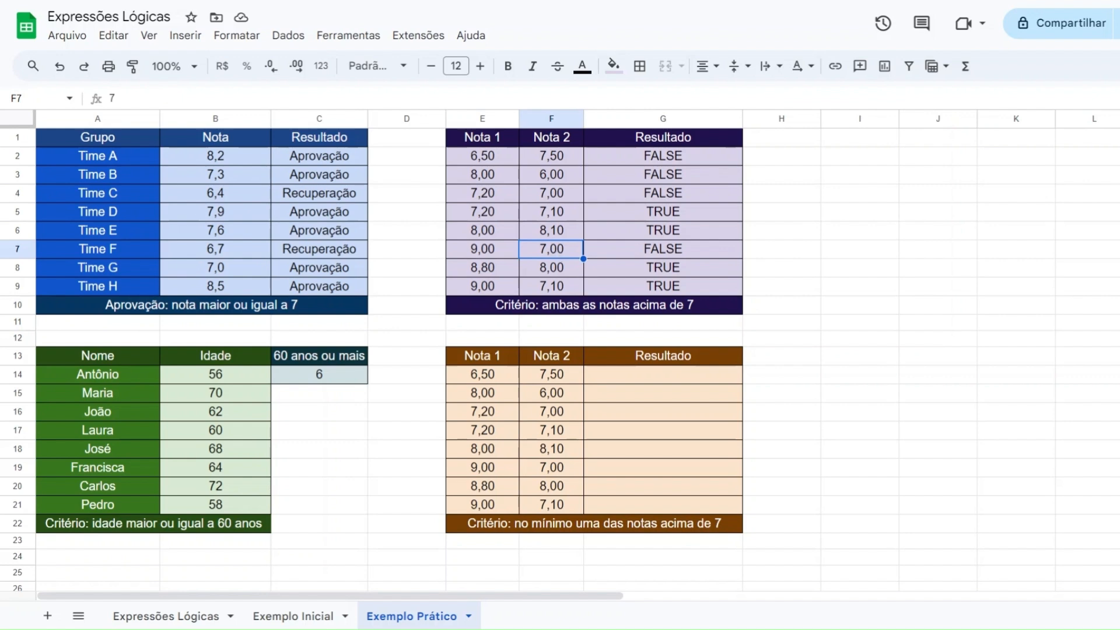
# - Enter =OU(E14>7;F14>7) in G14 to test whether at least one grade exceeds 7
pyautogui.click(635, 376)
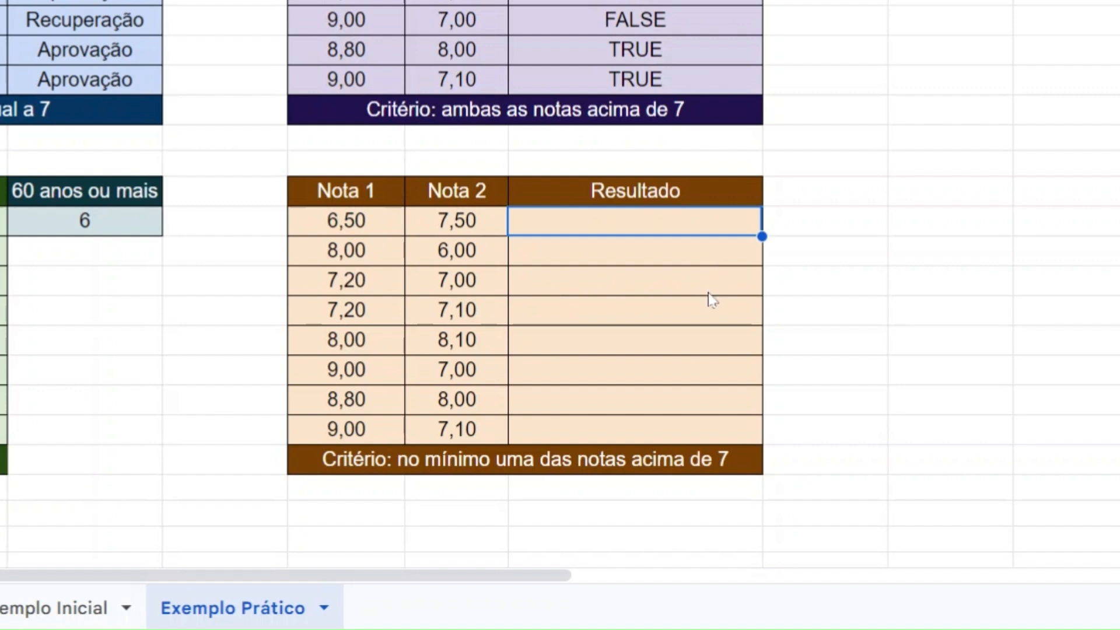
pyautogui.write('=ou')
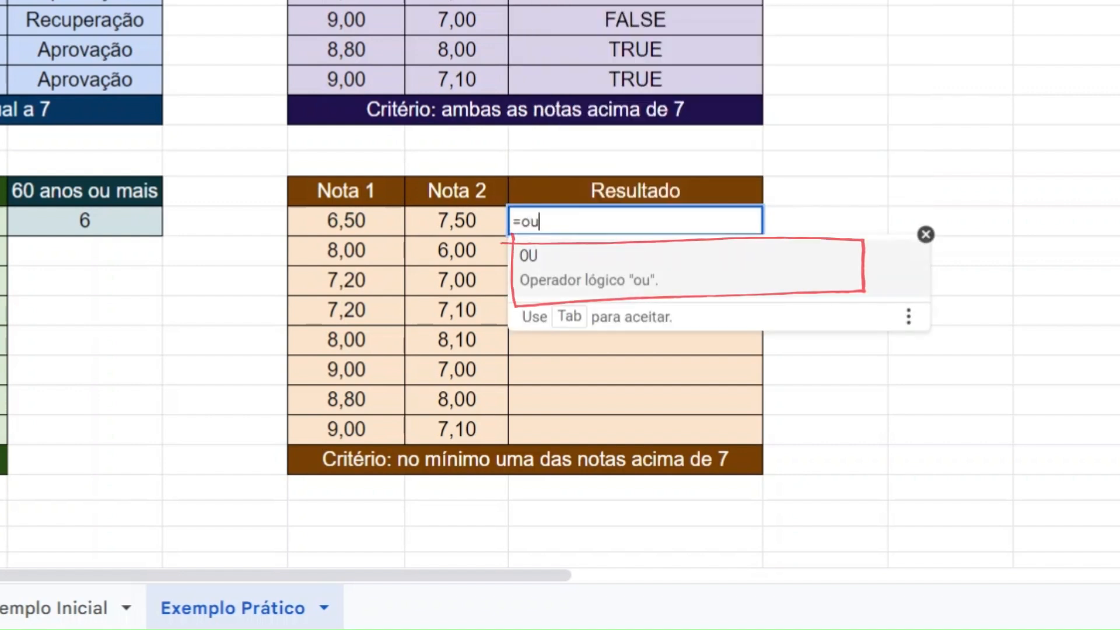
pyautogui.click(682, 283)
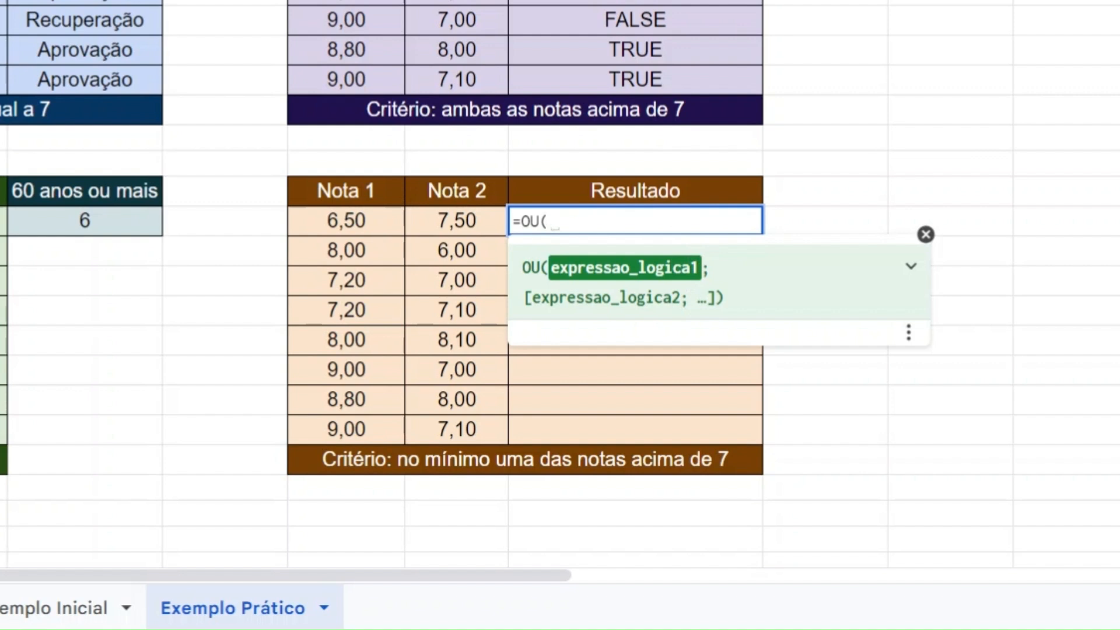
pyautogui.click(364, 232)
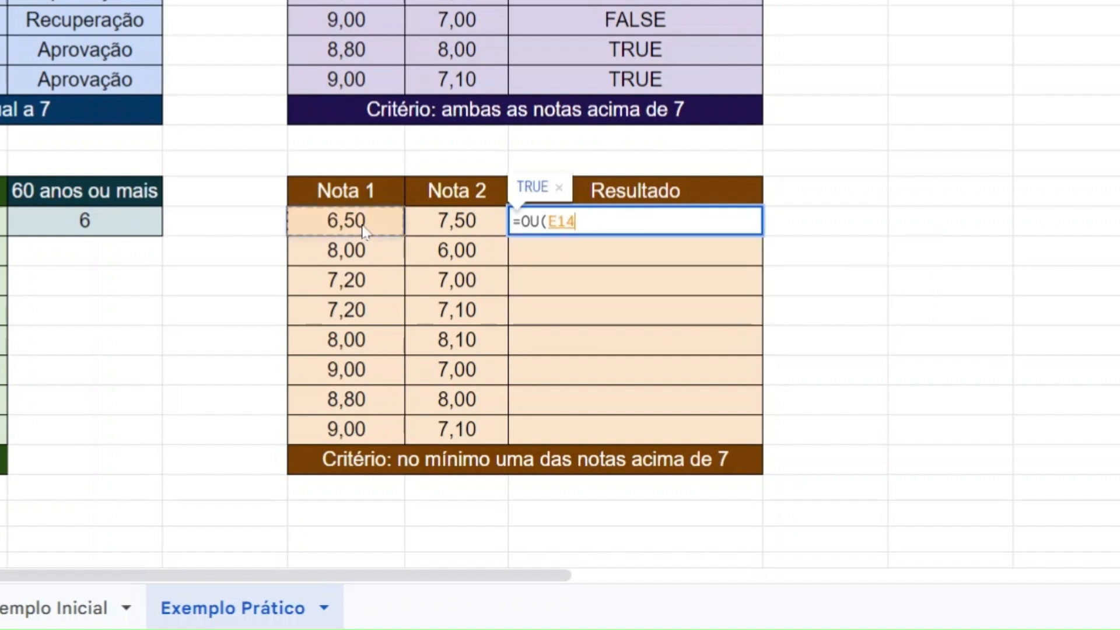
pyautogui.write('>7')
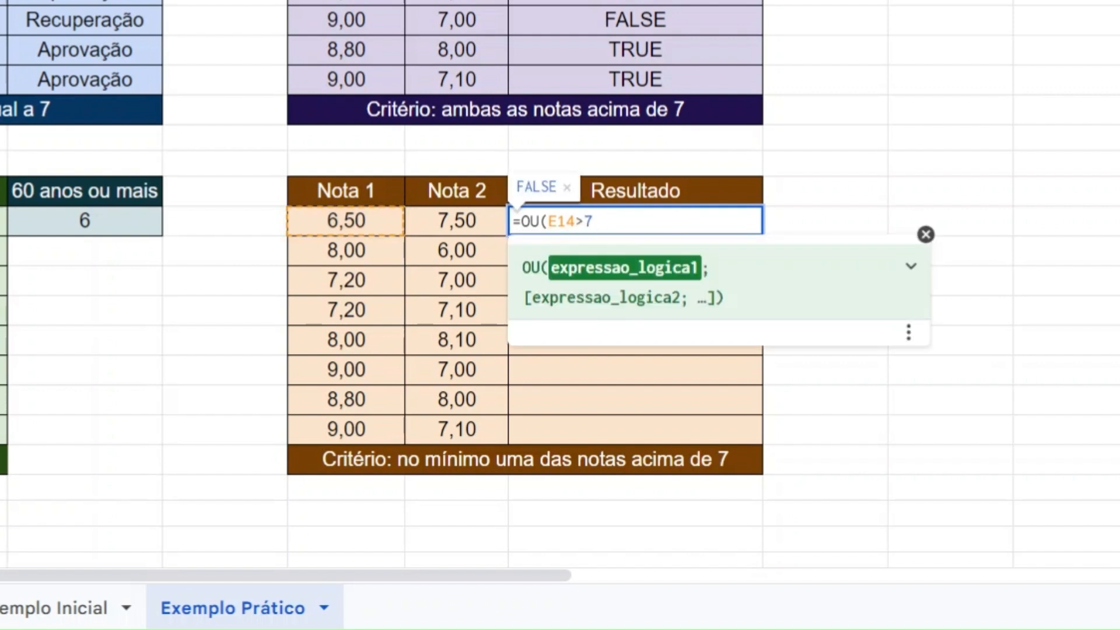
pyautogui.write(';')
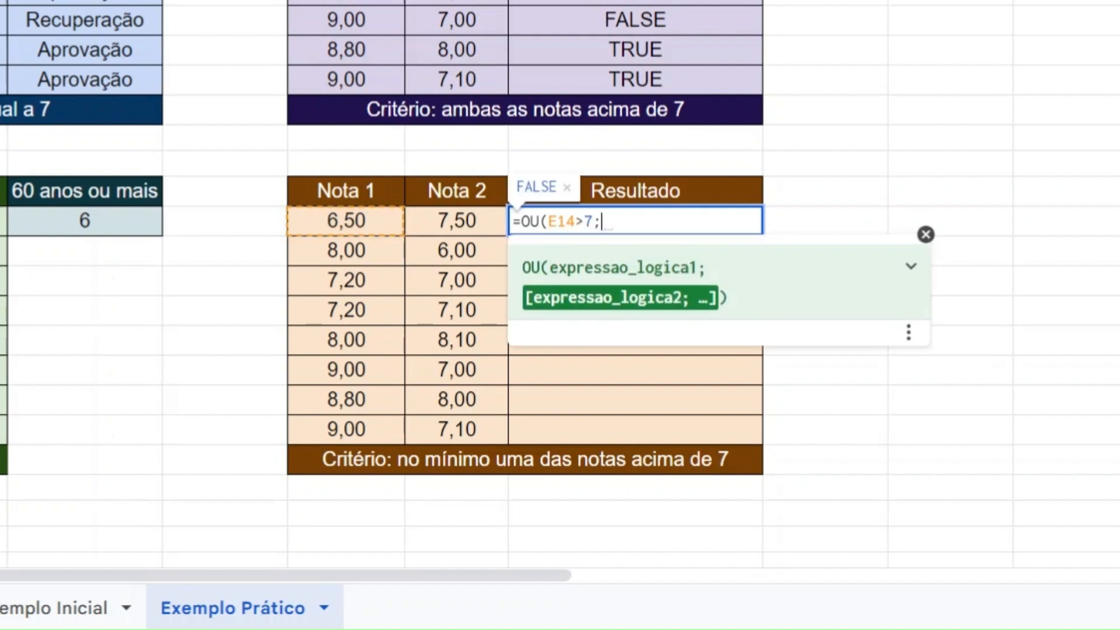
pyautogui.click(467, 233)
pyautogui.write('>7)')
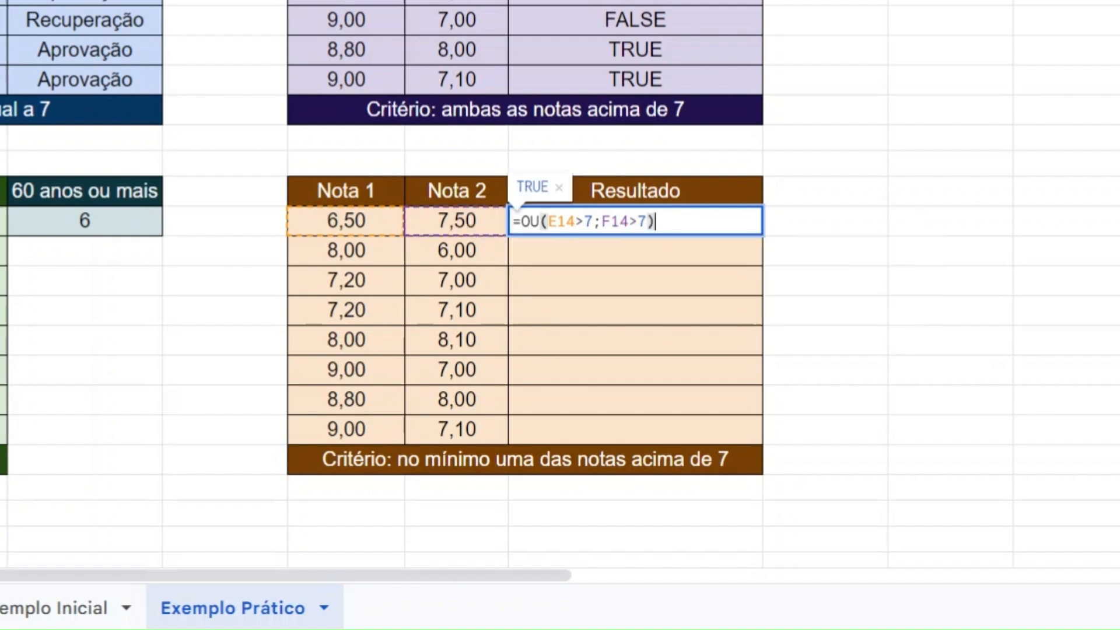
pyautogui.press('Return')
# - Copy the OU formula from G14 down through G21
pyautogui.click(729, 225)
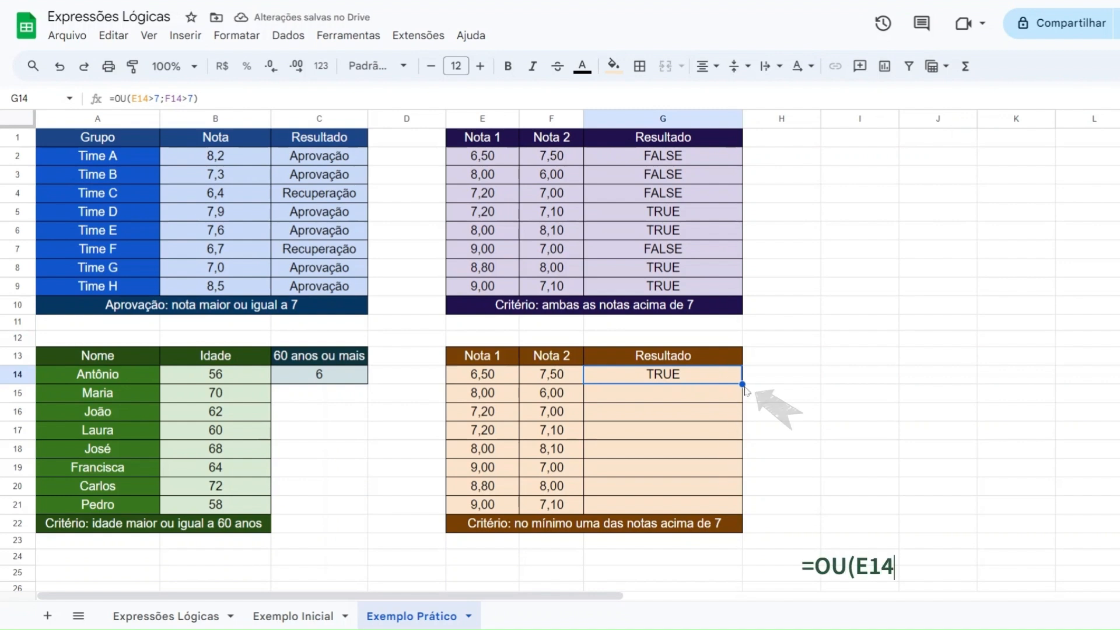
pyautogui.moveTo(743, 384); pyautogui.dragTo(742, 512)
pyautogui.click(761, 357)
# - Examine the OU results down the Resultado column and compare them with the paired grades from row 14 onward
pyautogui.click(717, 377)
pyautogui.click(721, 395)
pyautogui.press('Down')
pyautogui.press('Down')
pyautogui.press('Down')
pyautogui.press('Down')
pyautogui.press('Down')
pyautogui.press('Down')
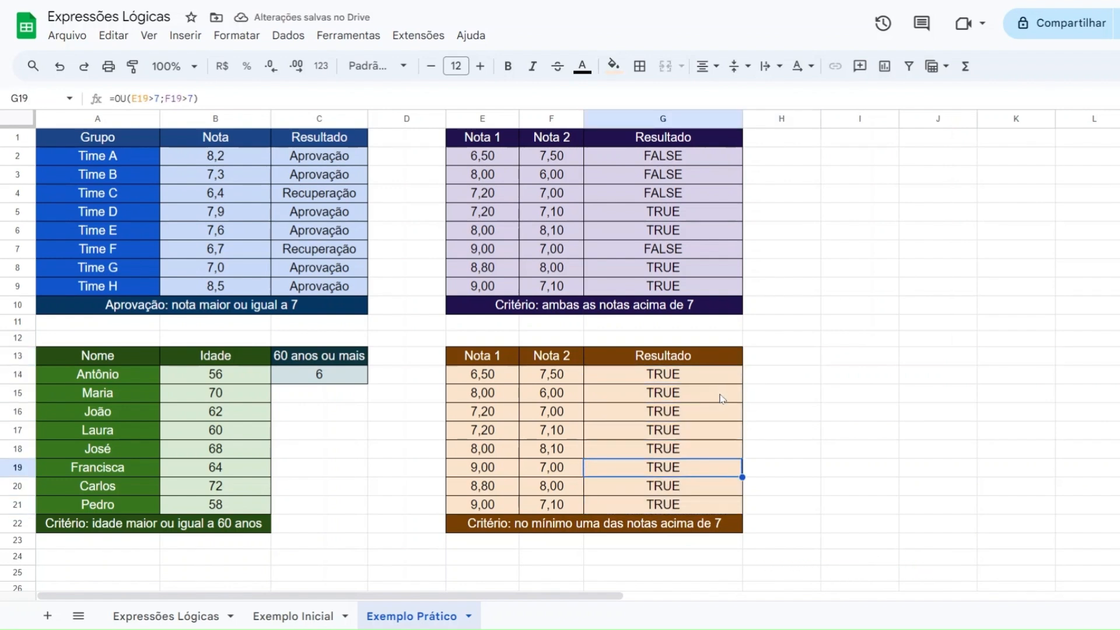
pyautogui.click(513, 376)
pyautogui.click(554, 379)
pyautogui.press('Down')
pyautogui.press('Down')
pyautogui.press('Down')
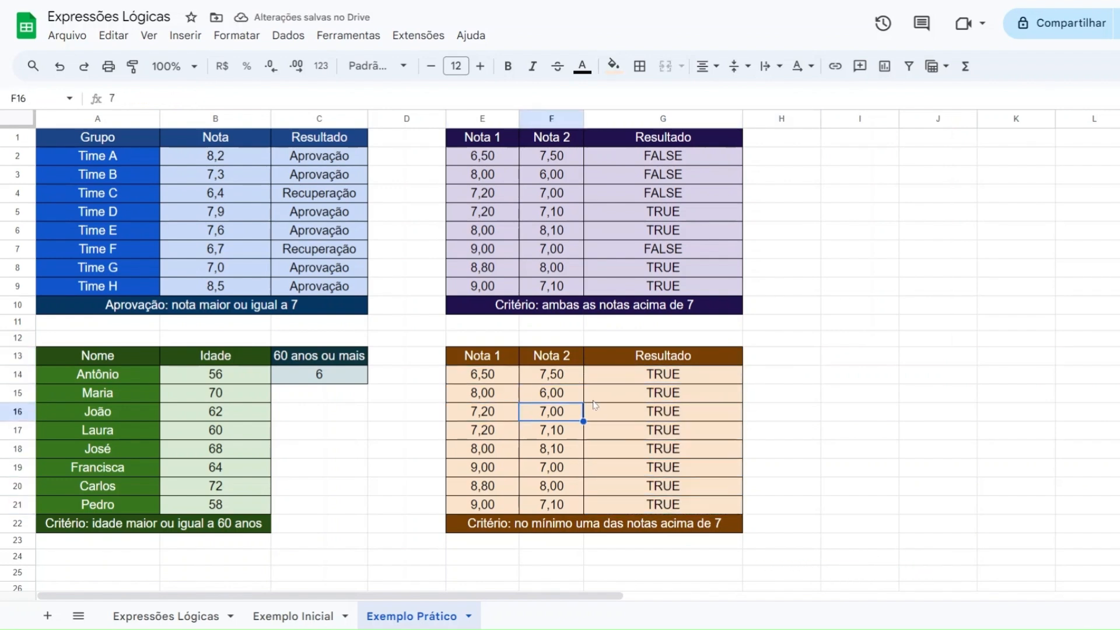
# - Set the Nota 2 grade in F18 to 6 to test the OU formula with only one grade above 7
pyautogui.press('Left')
pyautogui.press('Down')
pyautogui.press('Down')
pyautogui.press('Down')
pyautogui.press('Down')
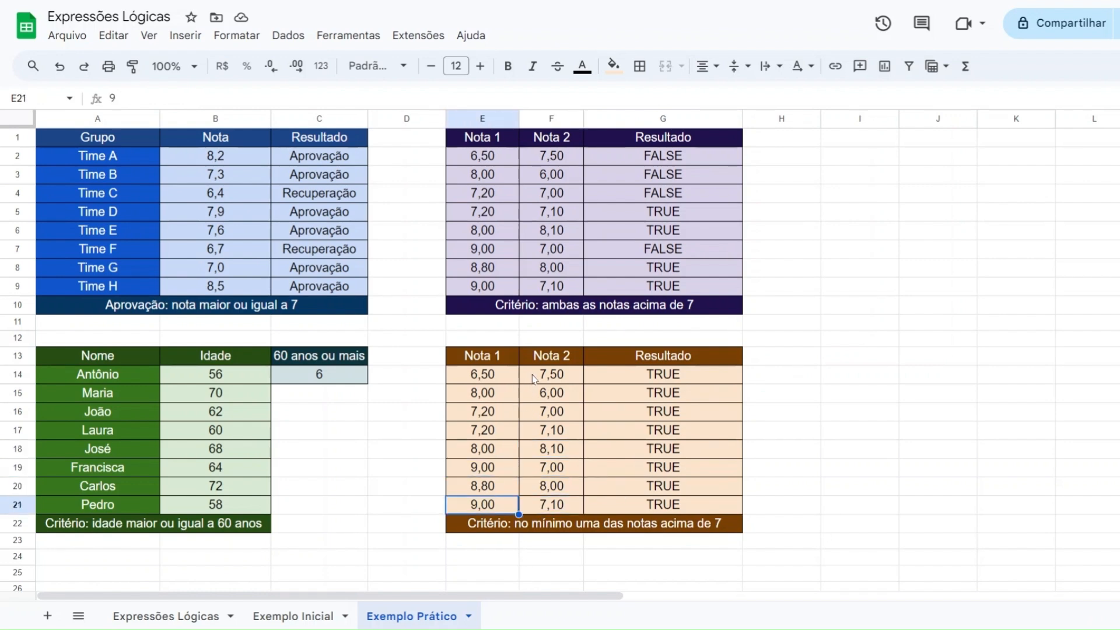
pyautogui.click(480, 452)
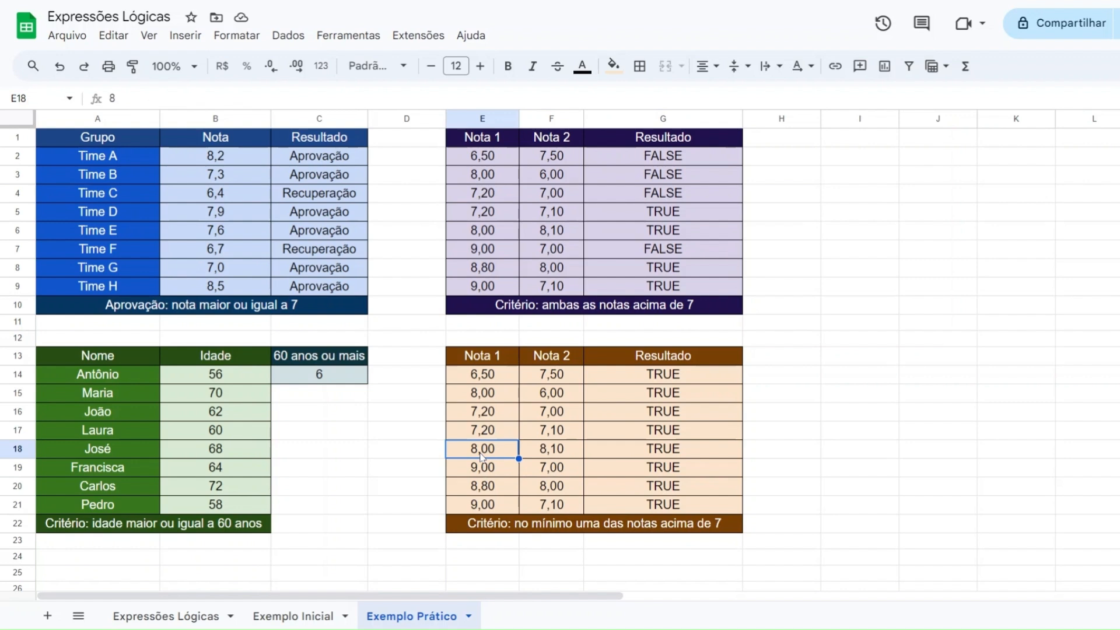
pyautogui.click(551, 455)
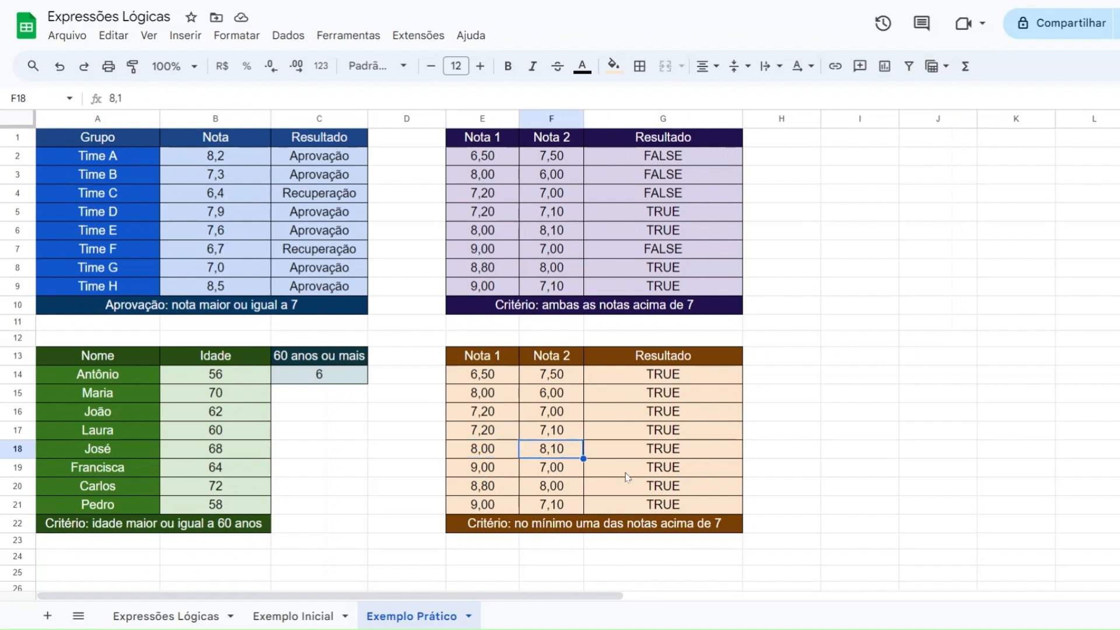
pyautogui.write('6')
pyautogui.press('Return')
pyautogui.click(552, 455)
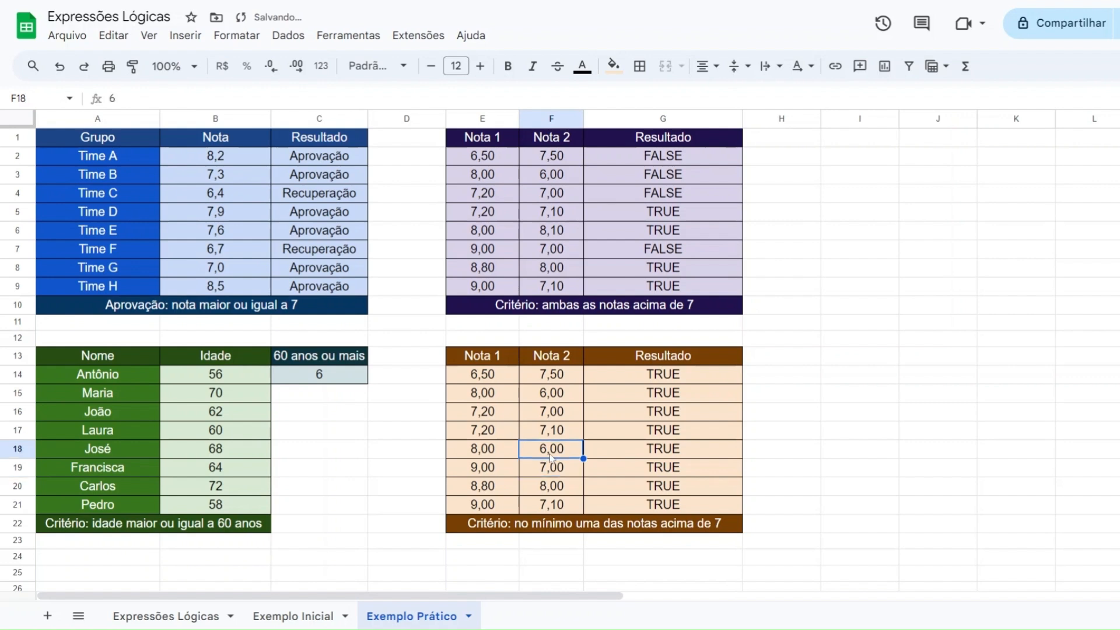
# - Set the Nota 1 grade in E18 to 6 to test the OU formula with neither grade above 7
pyautogui.click(644, 452)
pyautogui.click(495, 451)
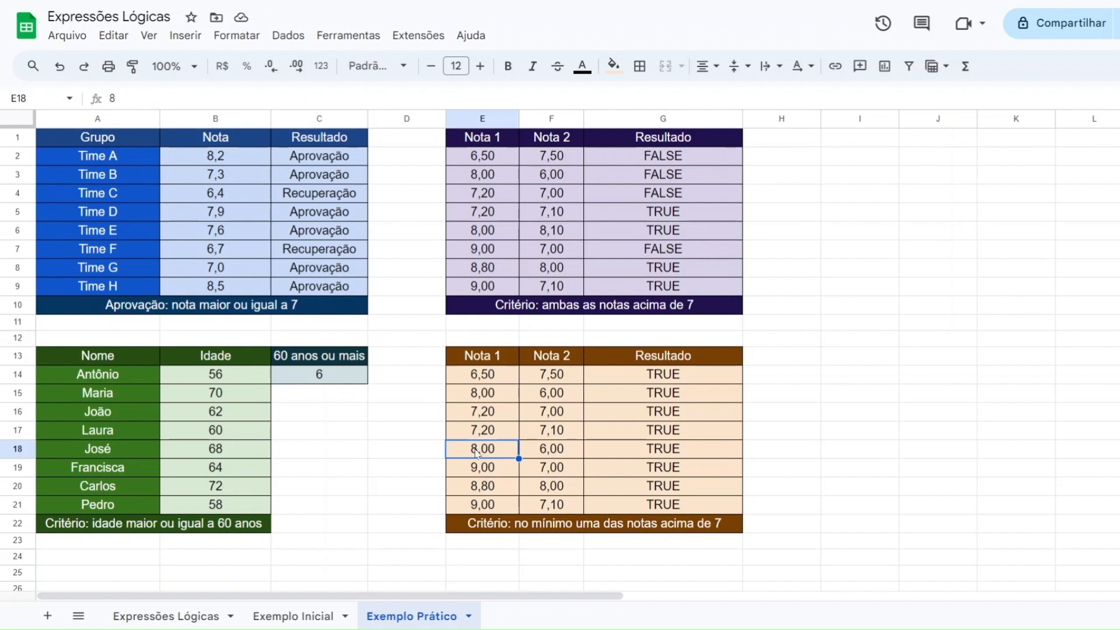
pyautogui.write('6')
pyautogui.press('Return')
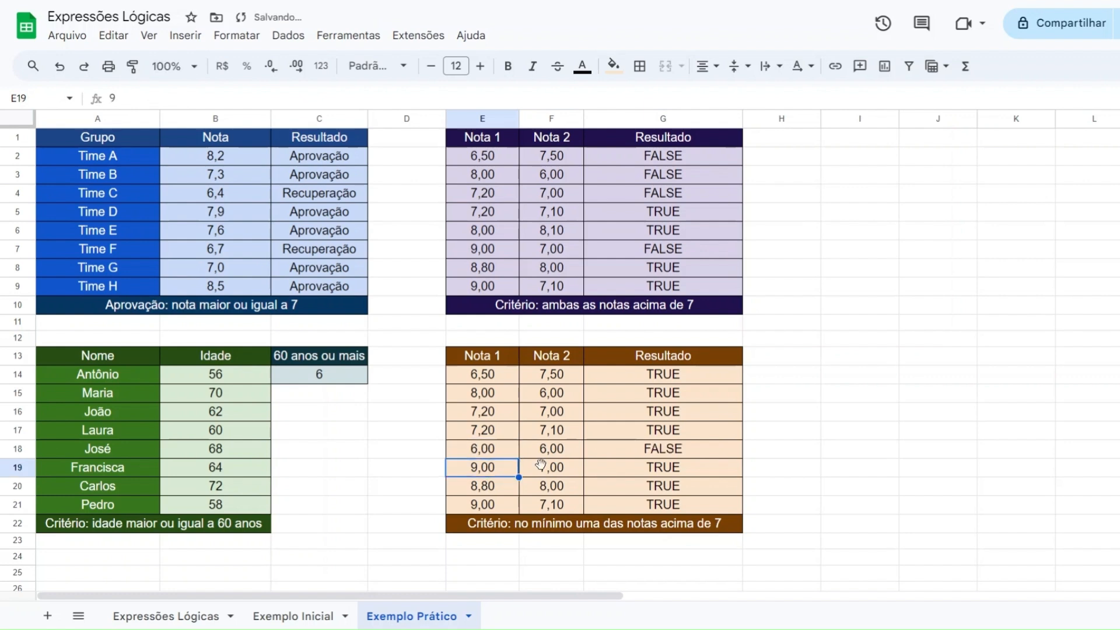
# - Change the paired grades in row 18 to 7,1 in E18 and 7 in F18
pyautogui.click(503, 455)
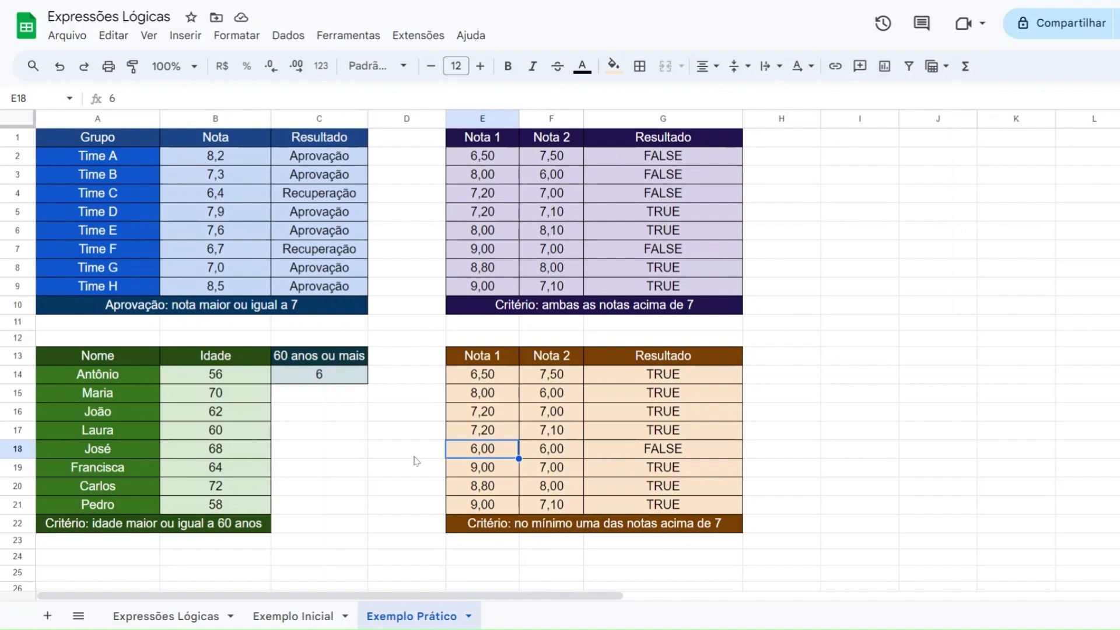
pyautogui.write('7,1')
pyautogui.press('Return')
pyautogui.press('Up')
pyautogui.press('Right')
pyautogui.write('7')
pyautogui.press('Return')
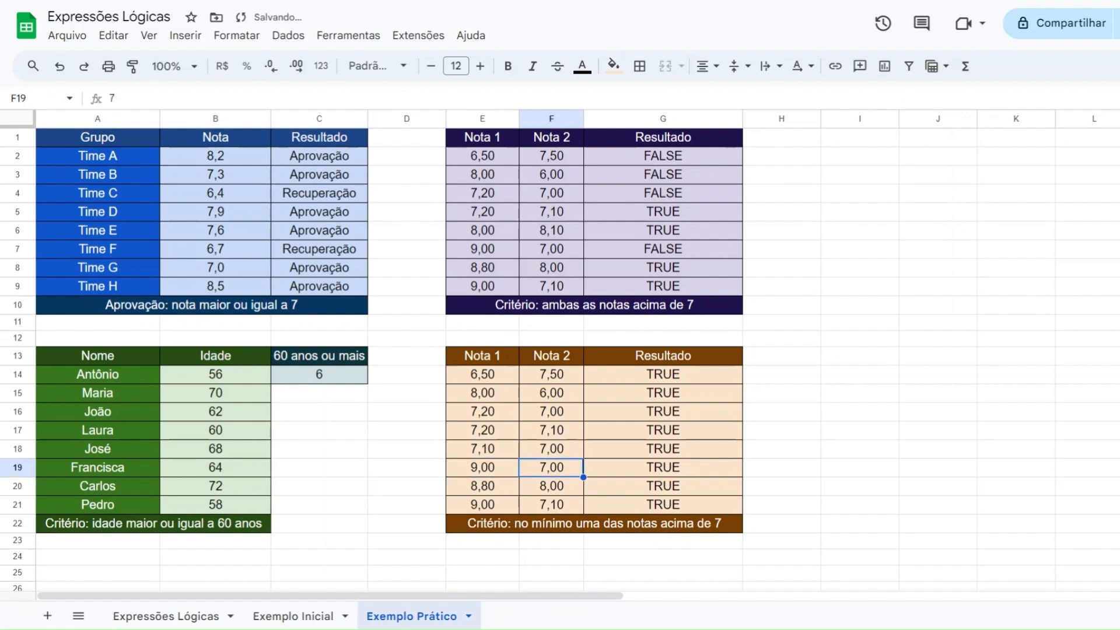
pyautogui.click(441, 453)
# - Compare the E formula in G2 and the OU formula in G14 with the SE formula in C2
pyautogui.click(620, 159)
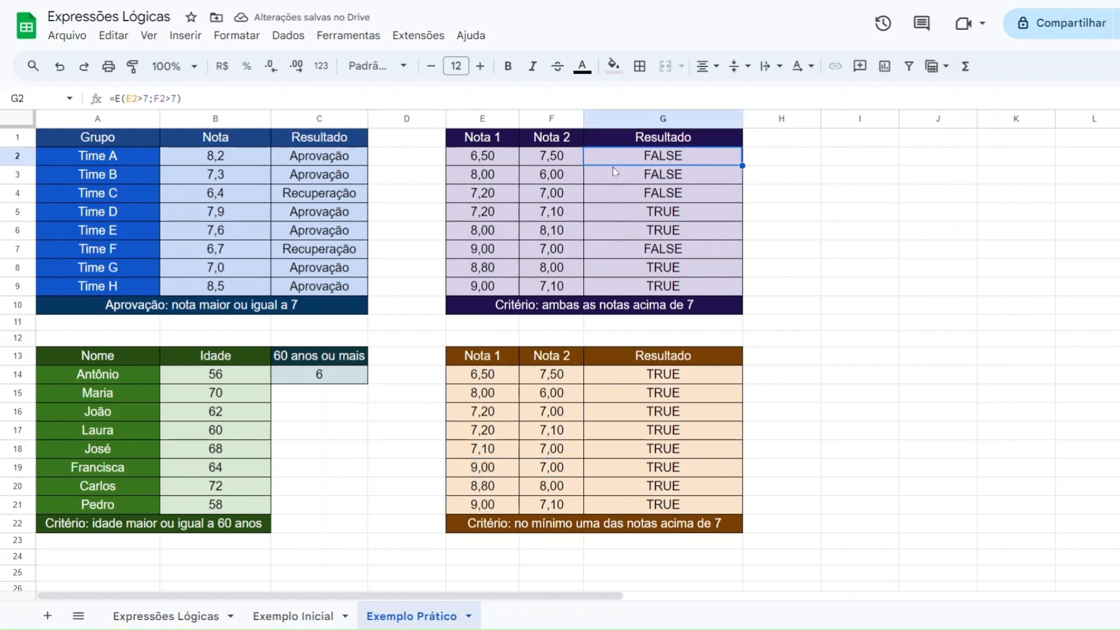
pyautogui.click(624, 380)
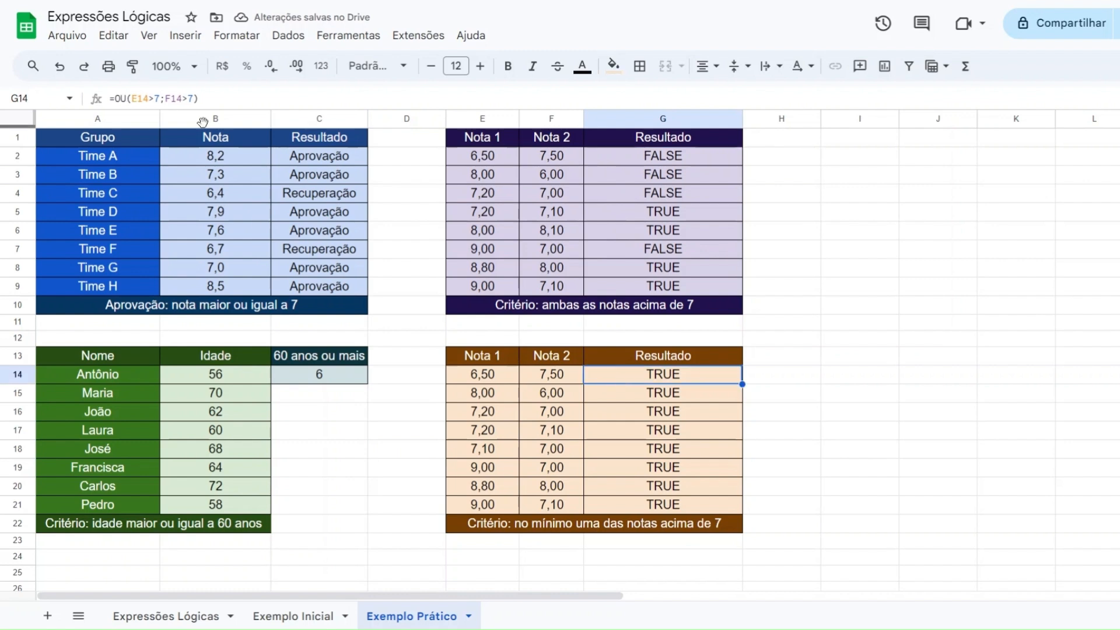
pyautogui.click(302, 160)
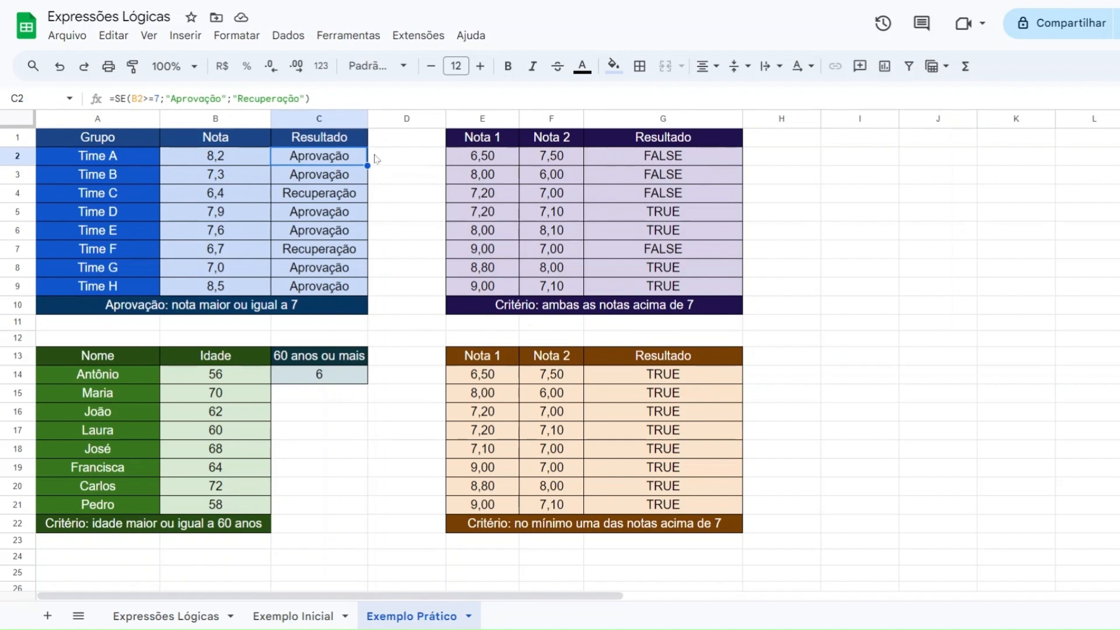
pyautogui.click(695, 159)
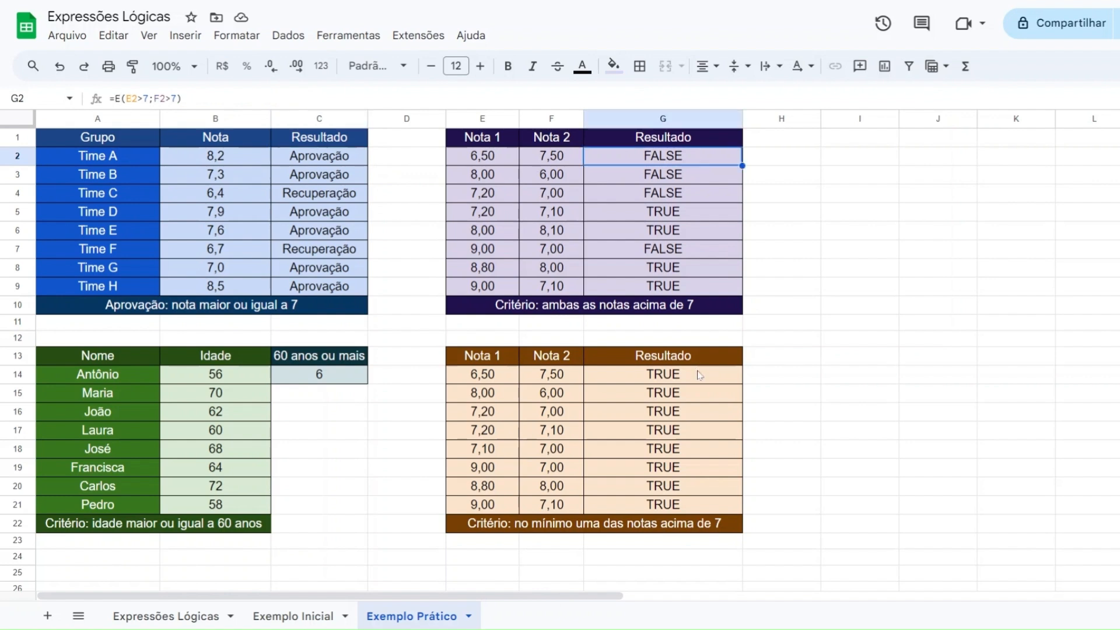
pyautogui.click(699, 376)
pyautogui.click(698, 162)
pyautogui.click(704, 370)
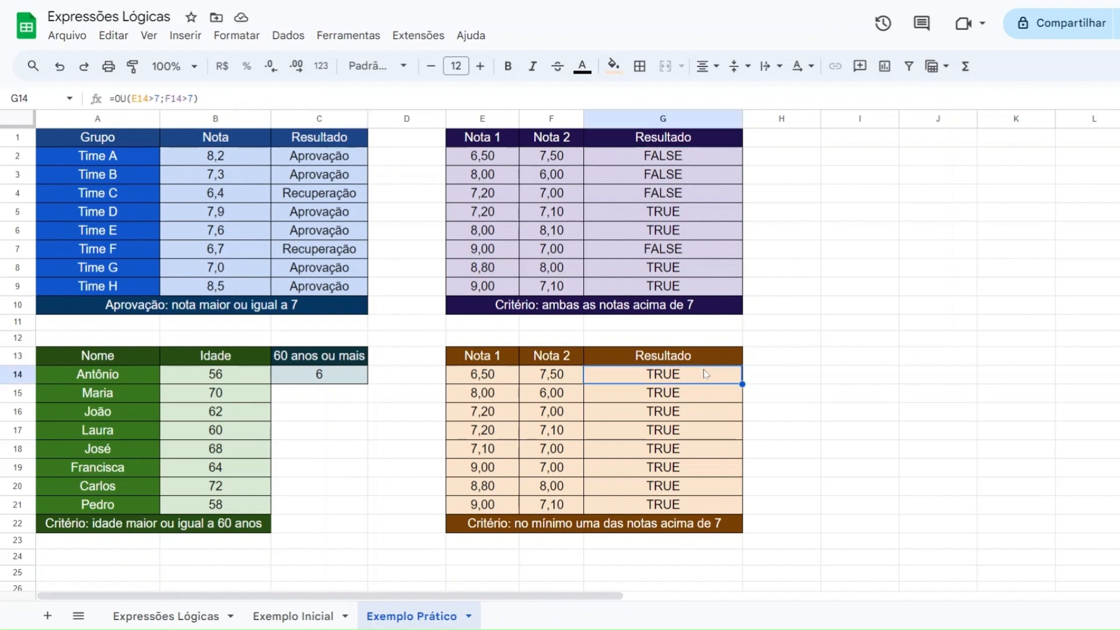
pyautogui.click(414, 273)
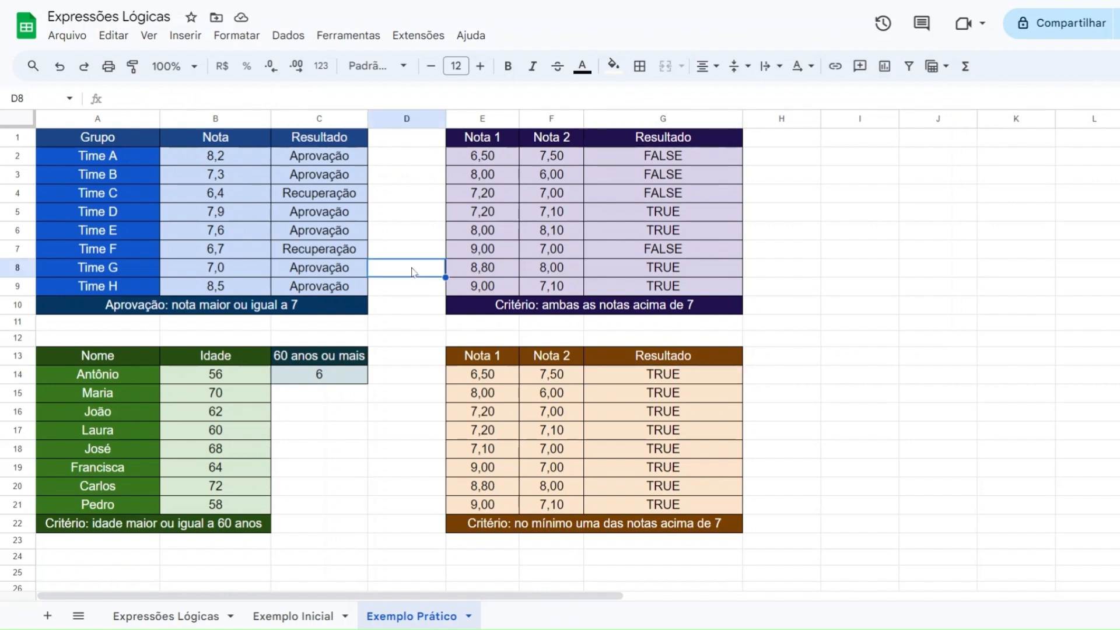